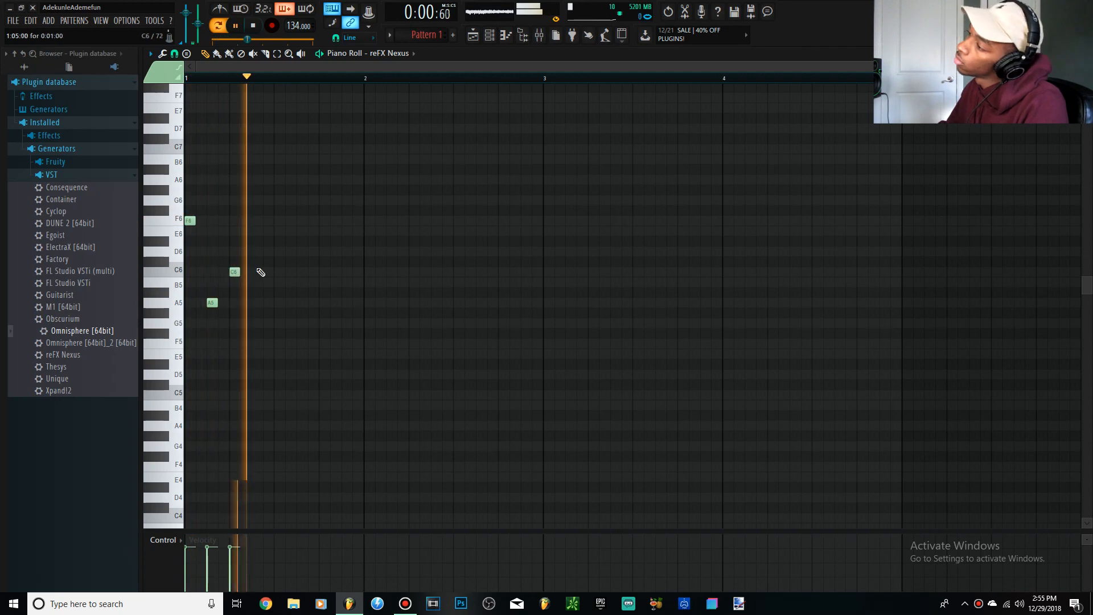
Step: Replace the A5 and C6 notes after the opening F6 with A#5 at 1:03 and C#6 at 1:05
right_click(273, 303)
right_click(211, 302)
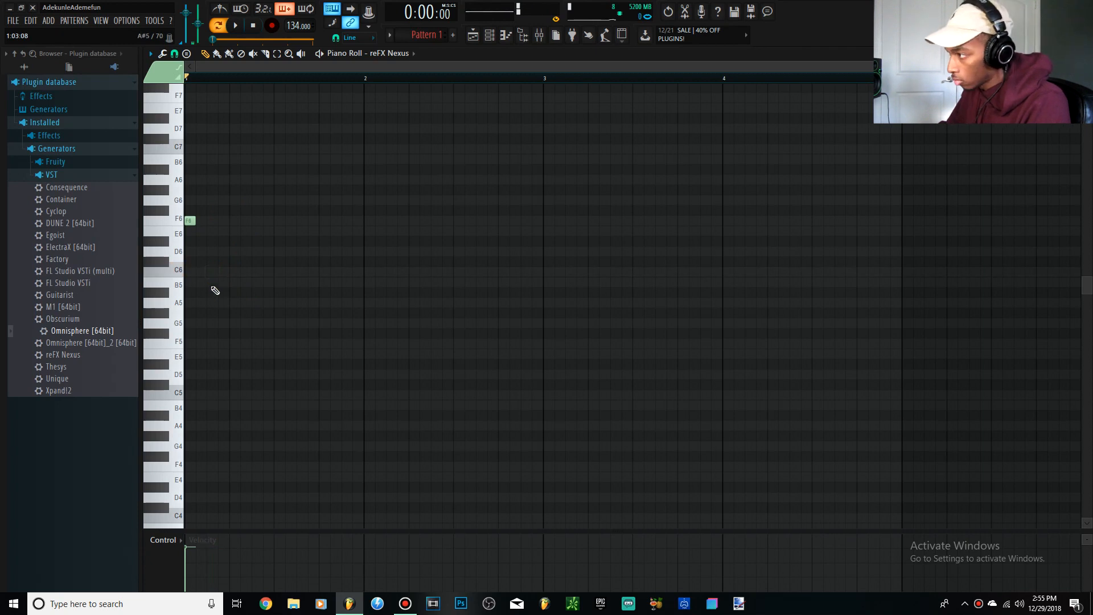
right_click(210, 231)
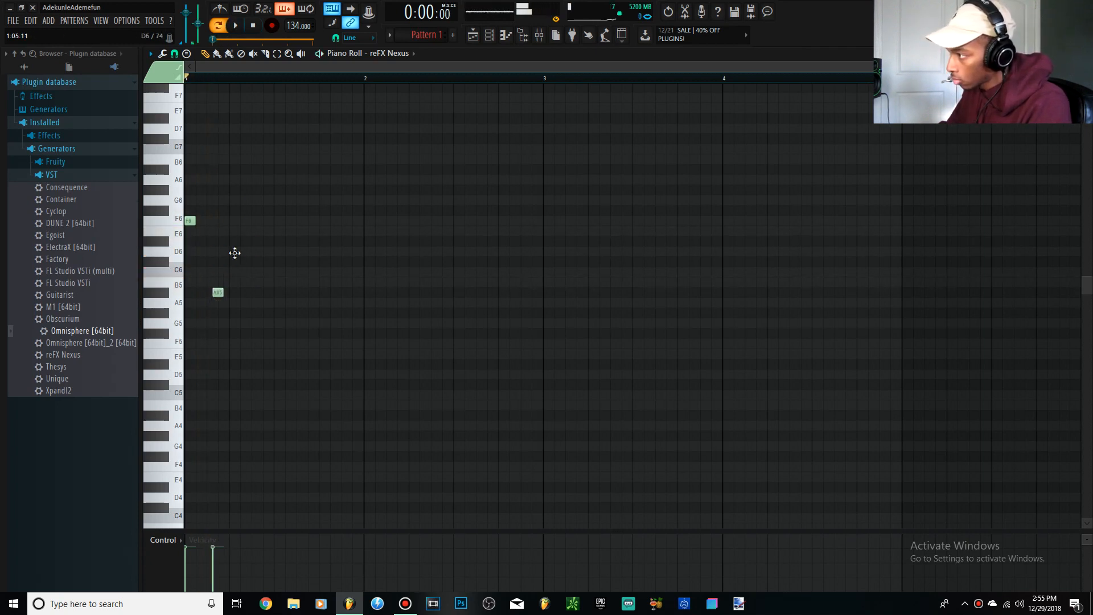
drag(235, 259, 211, 291)
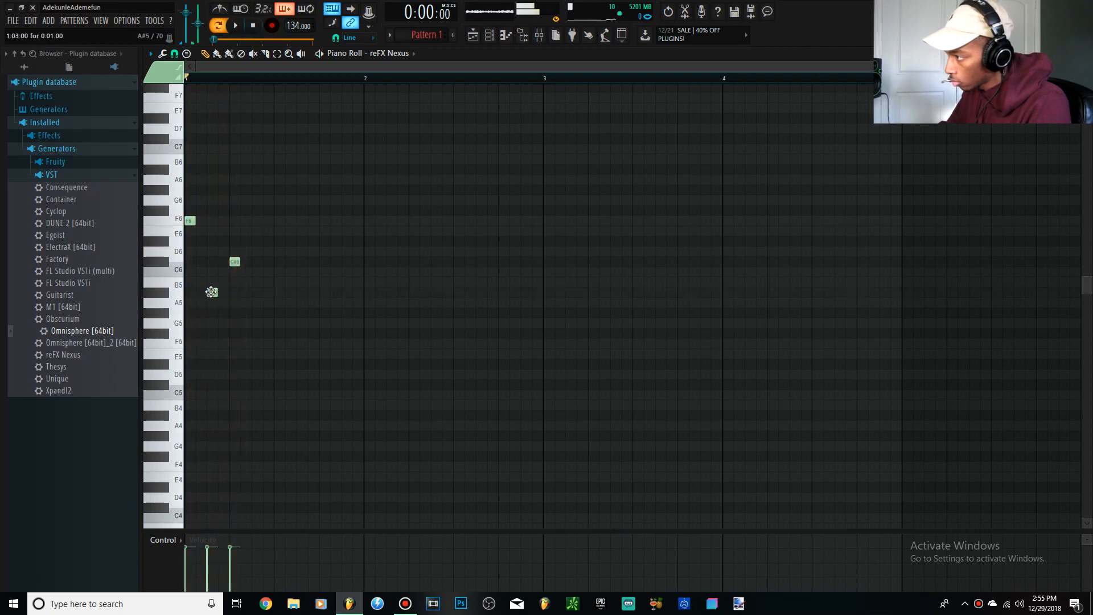
Step: Add a C6 note at 1:09 in bar 1 and play the melody back
click(278, 291)
drag(273, 273, 273, 262)
key(space)
key(space)
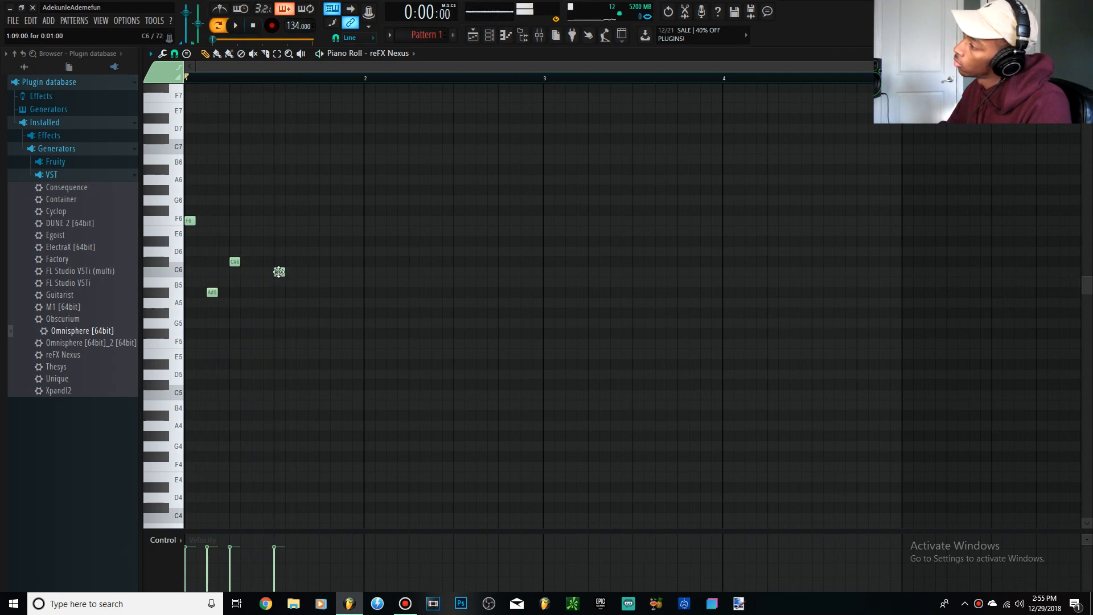
key(space)
click(320, 344)
key(space)
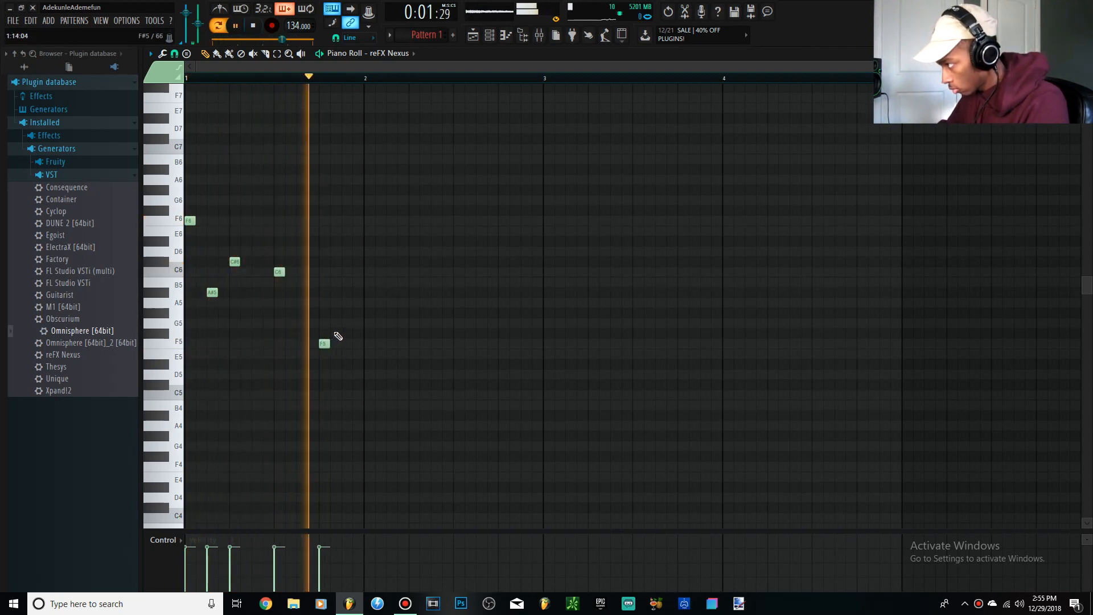
key(space)
right_click(325, 342)
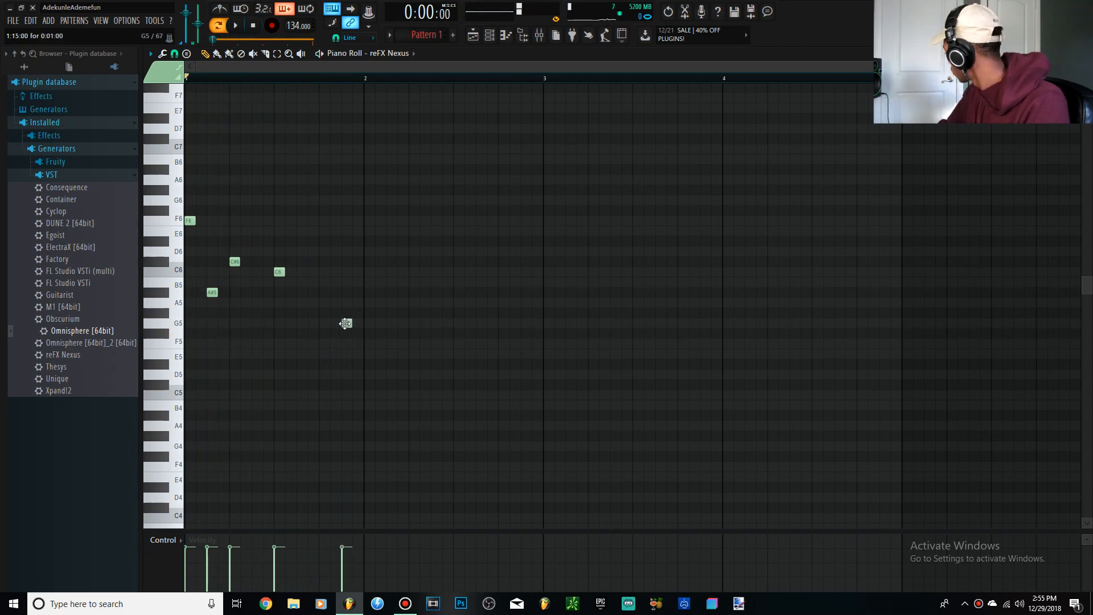
Step: Set the closing note of bar 1 to F5 at 1:15, auditioning G5 first
key(space)
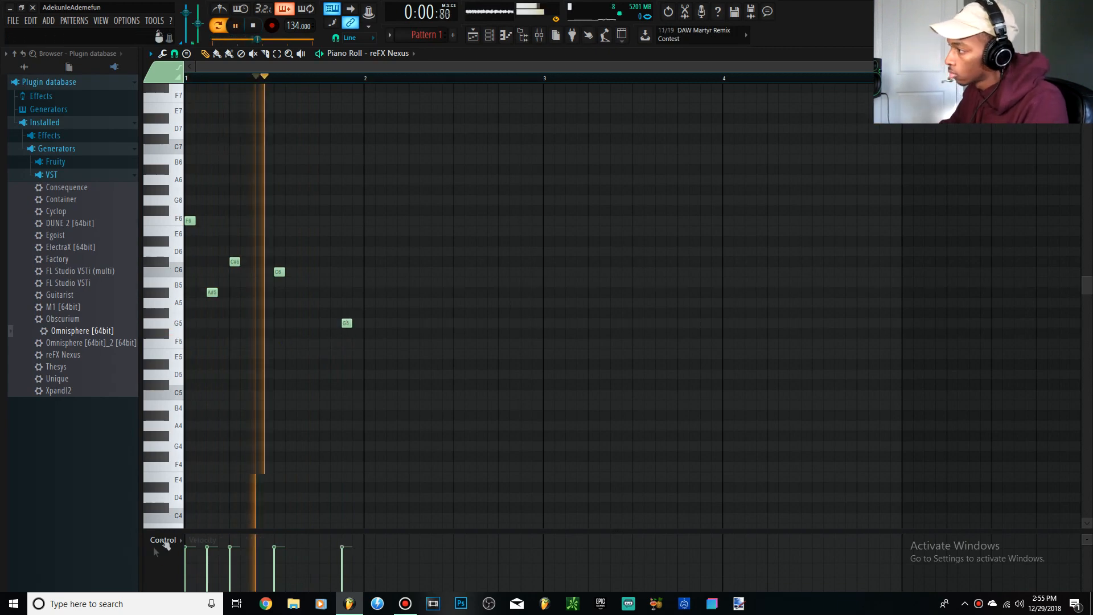
key(space)
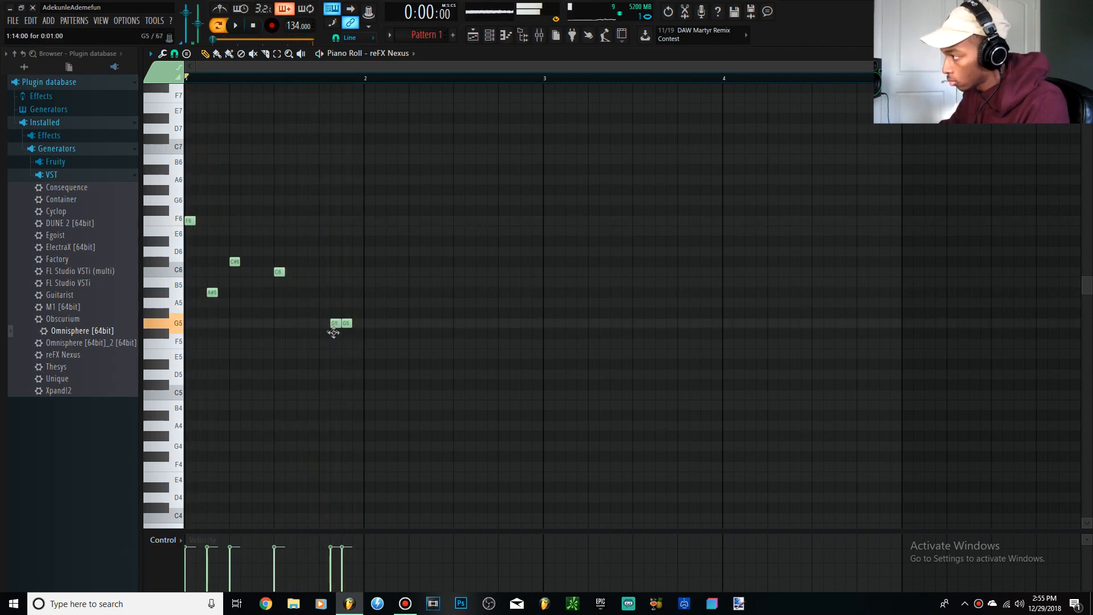
key(space)
drag(346, 333, 345, 343)
key(space)
key(space)
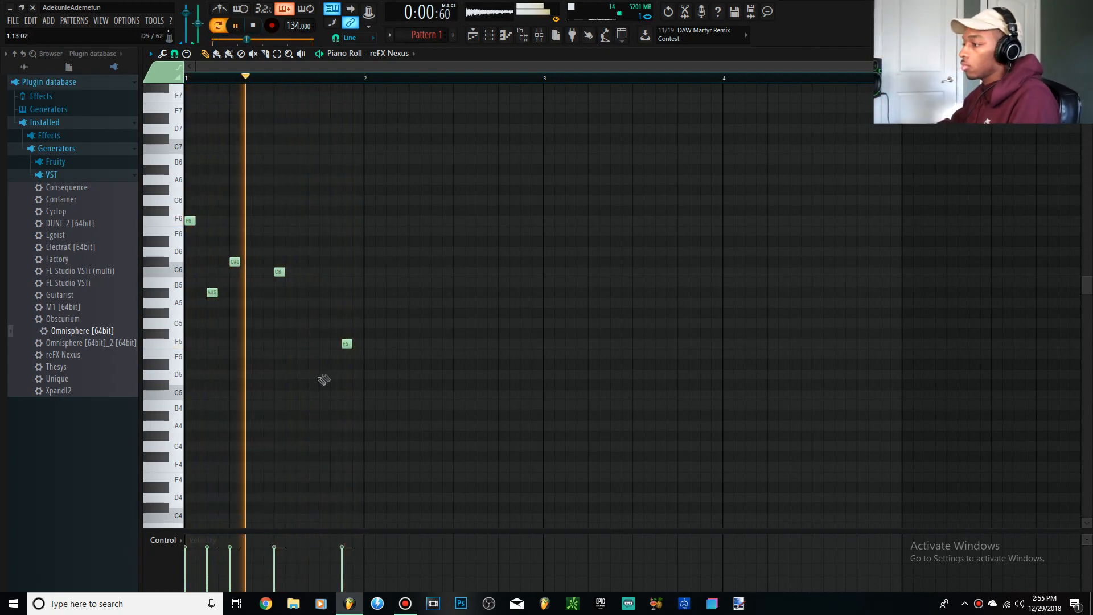
Step: Select all five melody notes and transpose them down three semitones so the phrase starts on D6
key(space)
drag(443, 408, 116, 200)
drag(187, 220, 188, 261)
key(space)
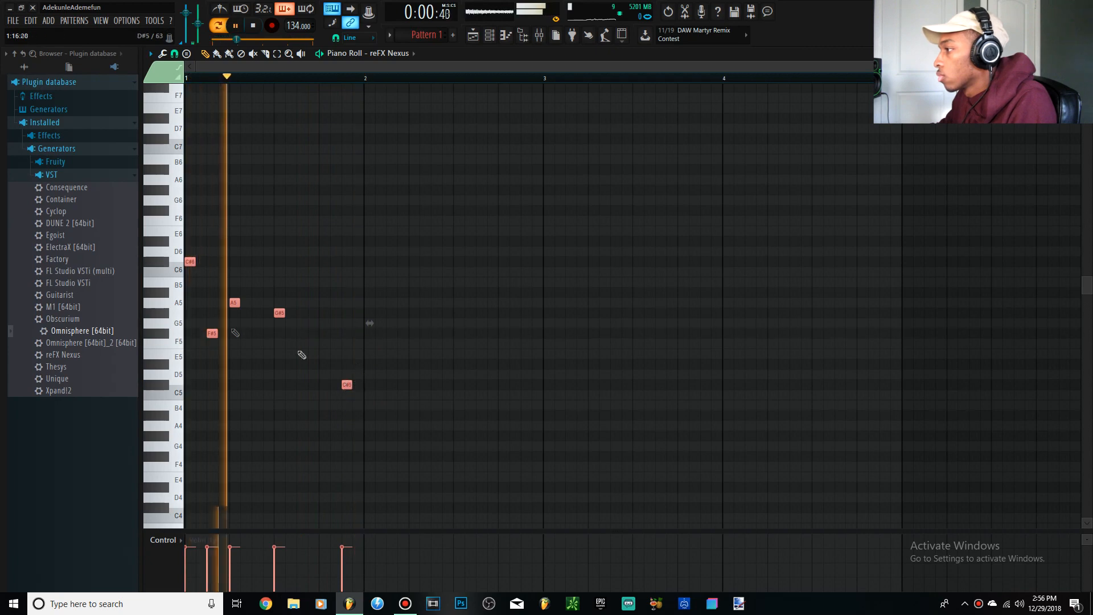
key(space)
drag(184, 257, 184, 247)
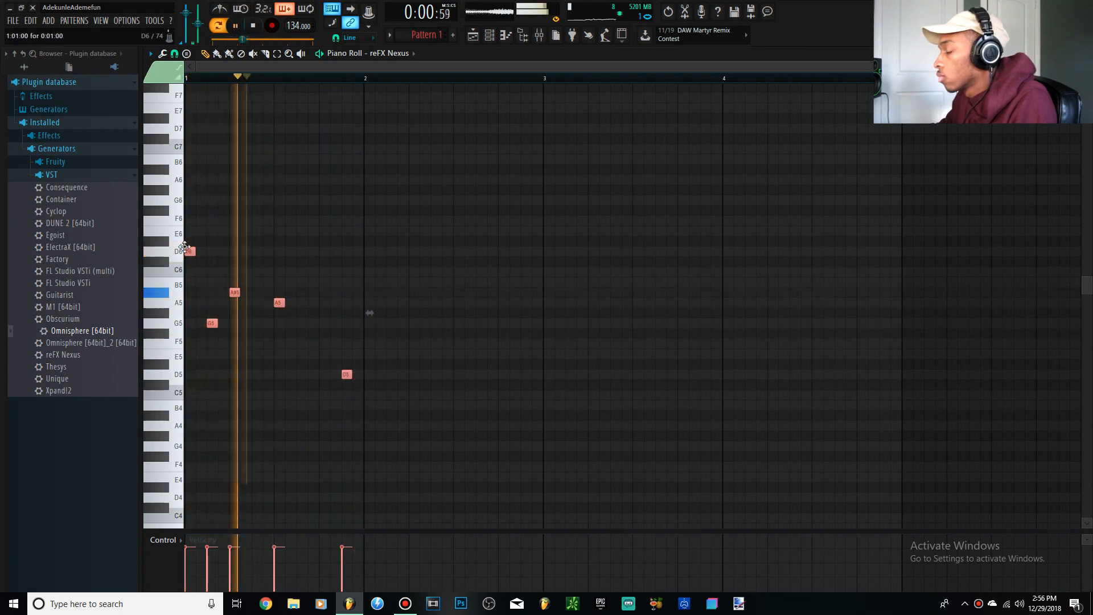
Step: Delete the bar 1 notes that follow D6 and G5, and place an A5 note at 1:07 instead
key(space)
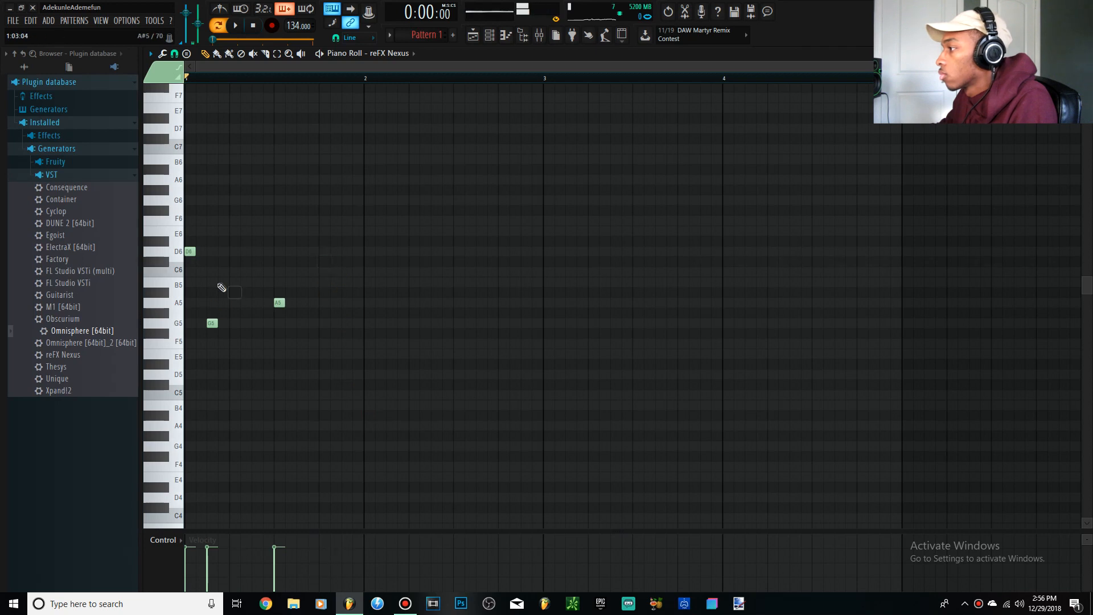
key(space)
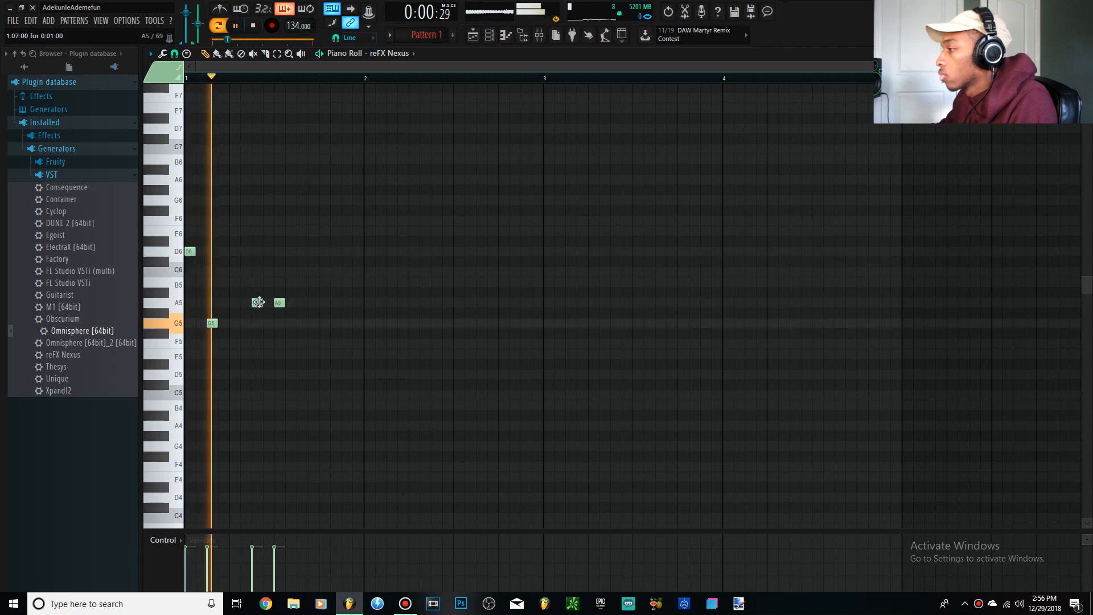
key(space)
right_click(279, 302)
key(space)
Step: Add an E6 note at 1:09 after trying other pitches, and try a G#5 near the end of bar 1
right_click(282, 282)
key(space)
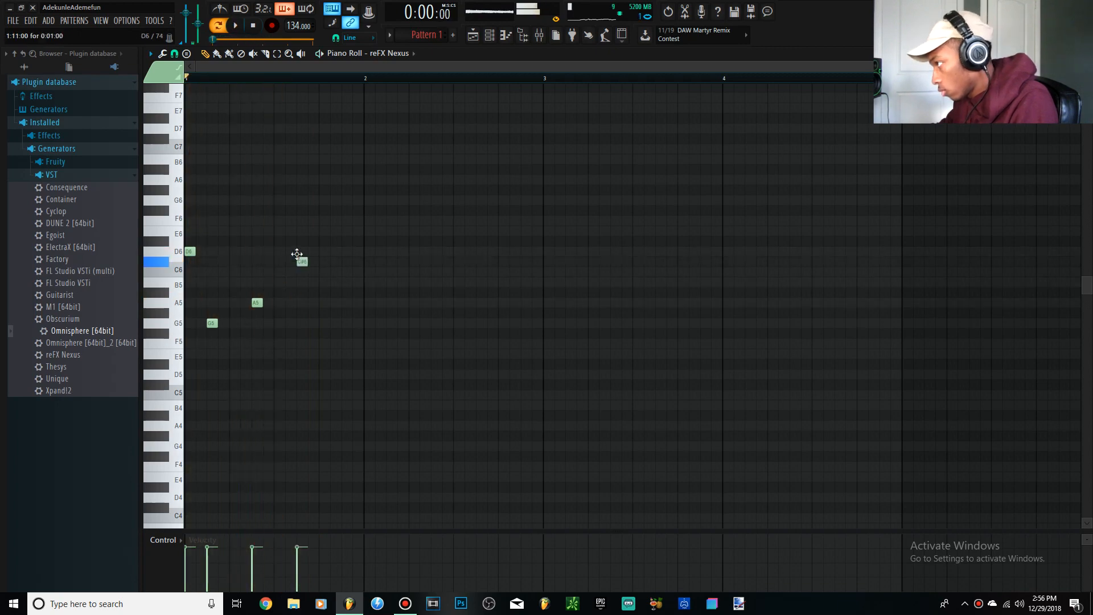
drag(306, 221, 302, 223)
key(space)
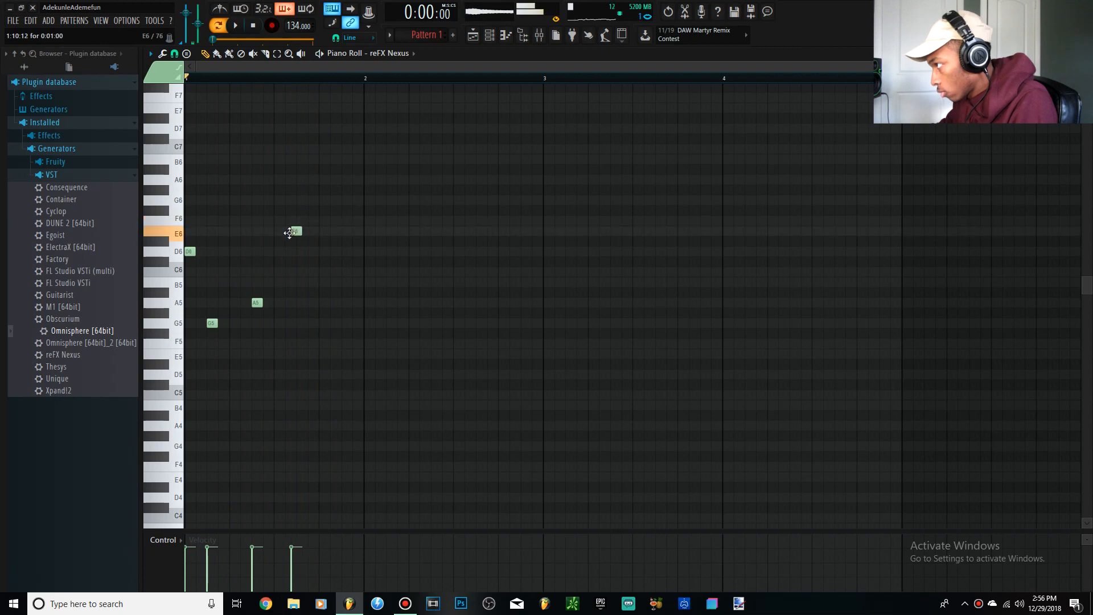
key(space)
key(super)
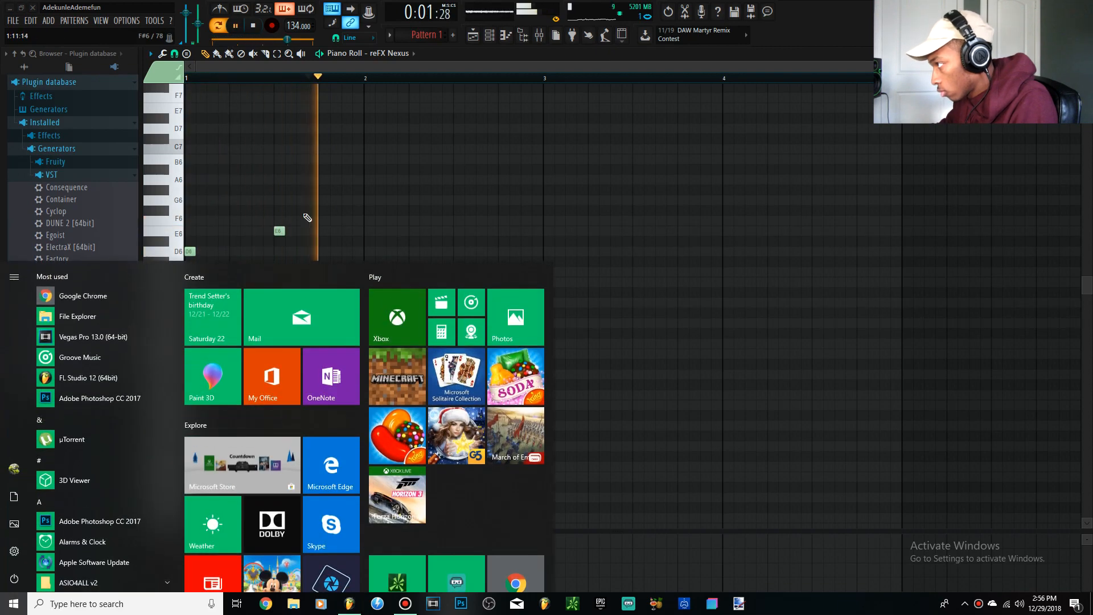
key(super)
click(332, 313)
key(space)
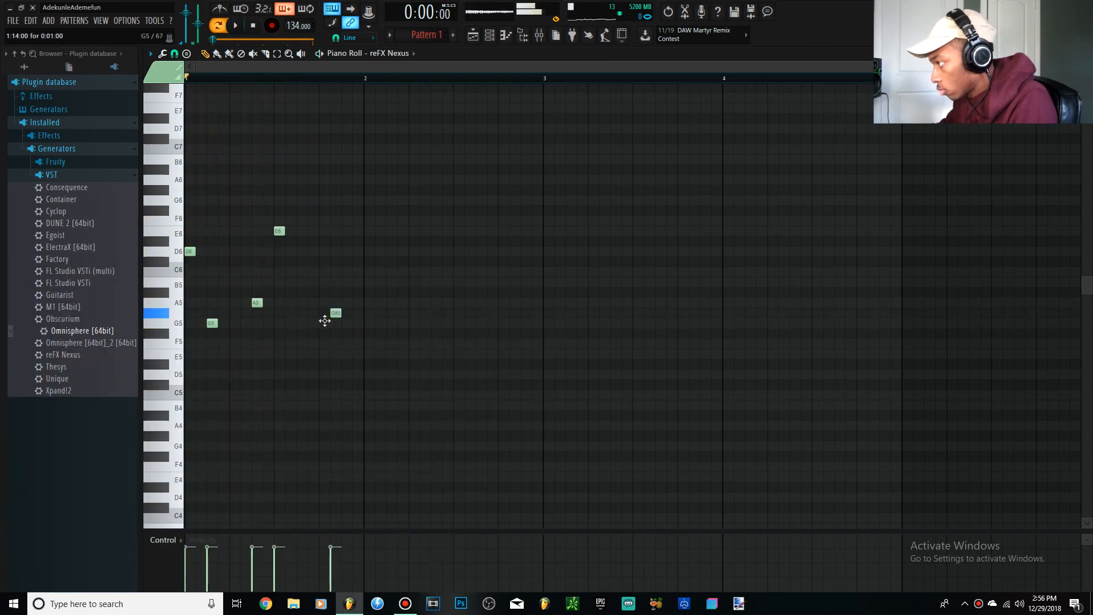
Step: Duplicate the four-note phrase into bar 2 and replace the copied E6 with a D6
key(ctrl+a)
key(ctrl+b)
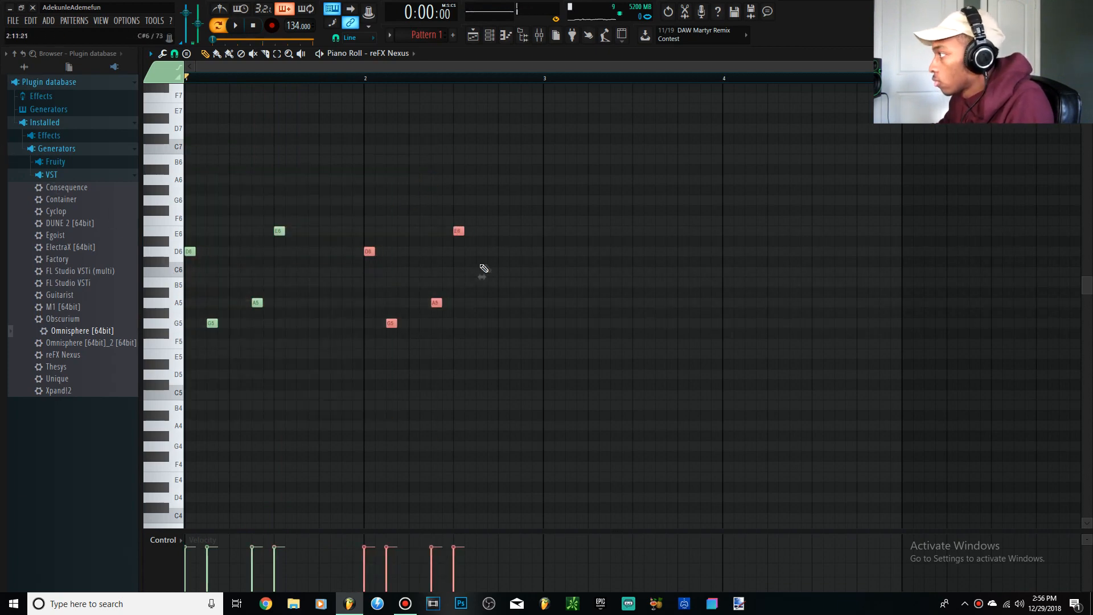
right_click(460, 232)
key(space)
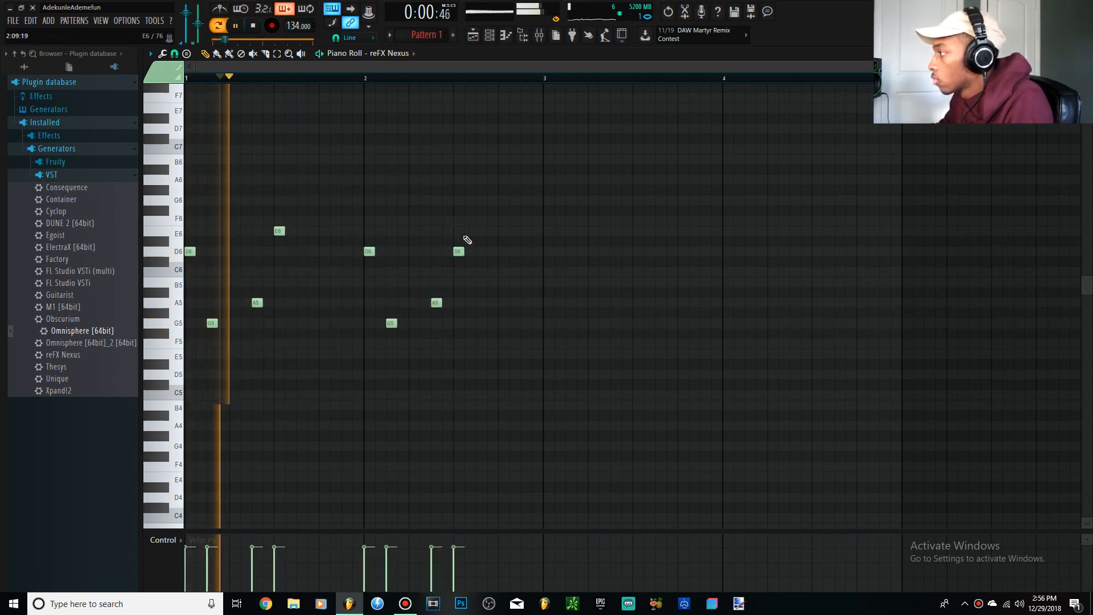
Step: Rework the note at 2:09, trying F#5 and a delayed G5 before placing D5 there
drag(459, 251, 457, 333)
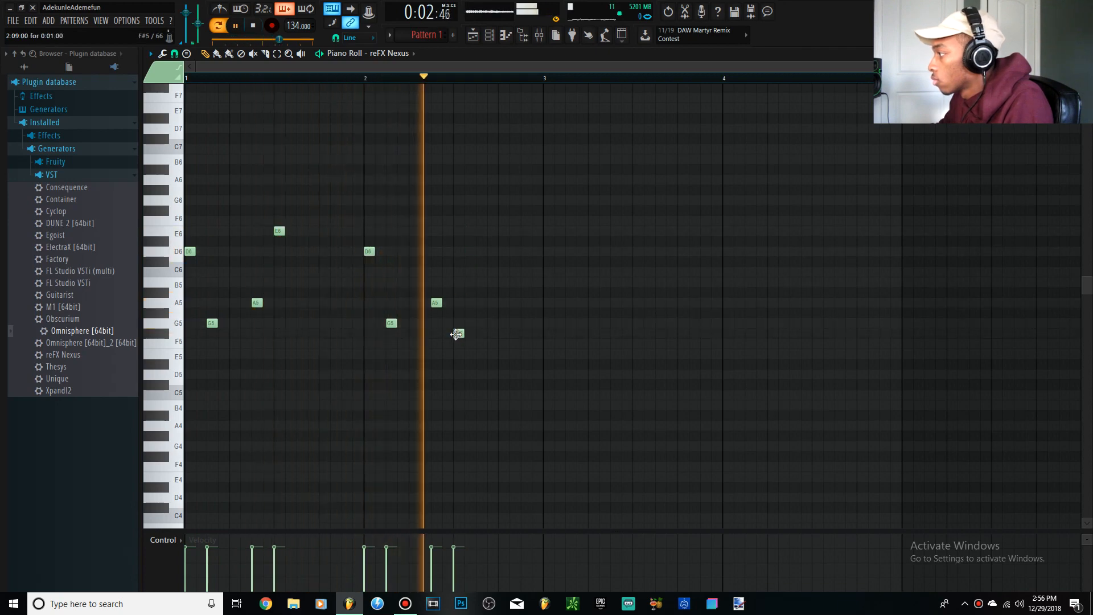
key(space)
key(space)
right_click(463, 324)
click(481, 323)
key(space)
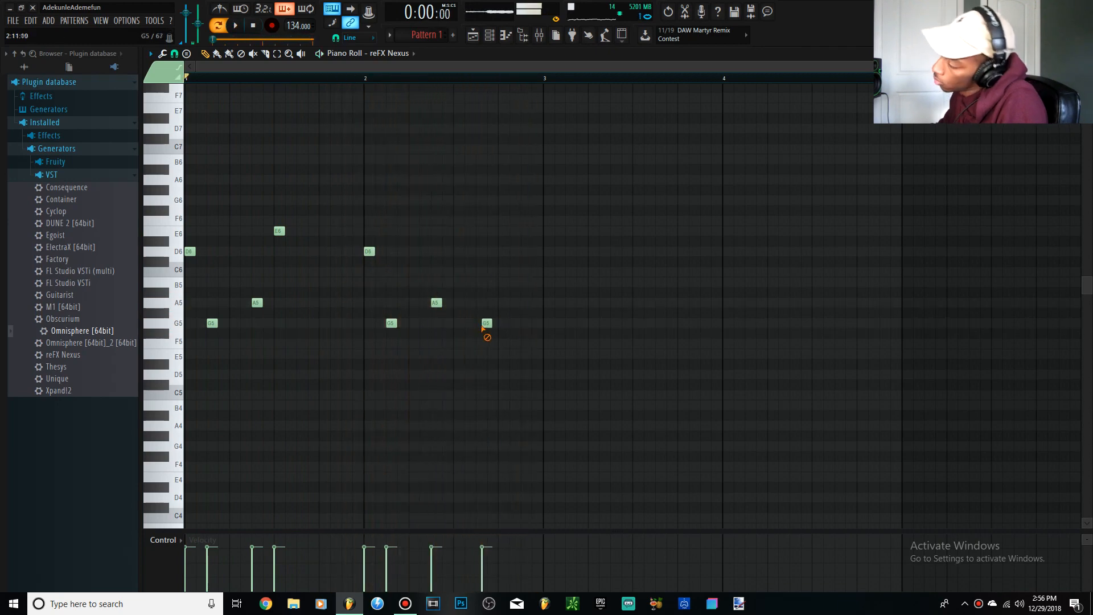
click(496, 333)
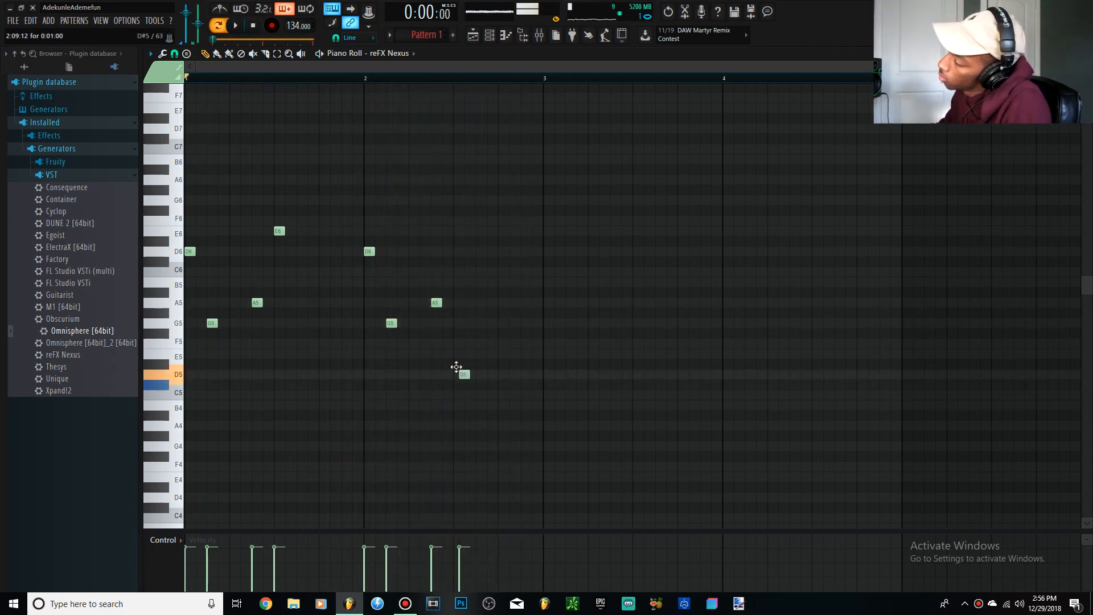
key(space)
Step: Add a closing G5 note at 2:13 in bar 2 and play the pattern
key(space)
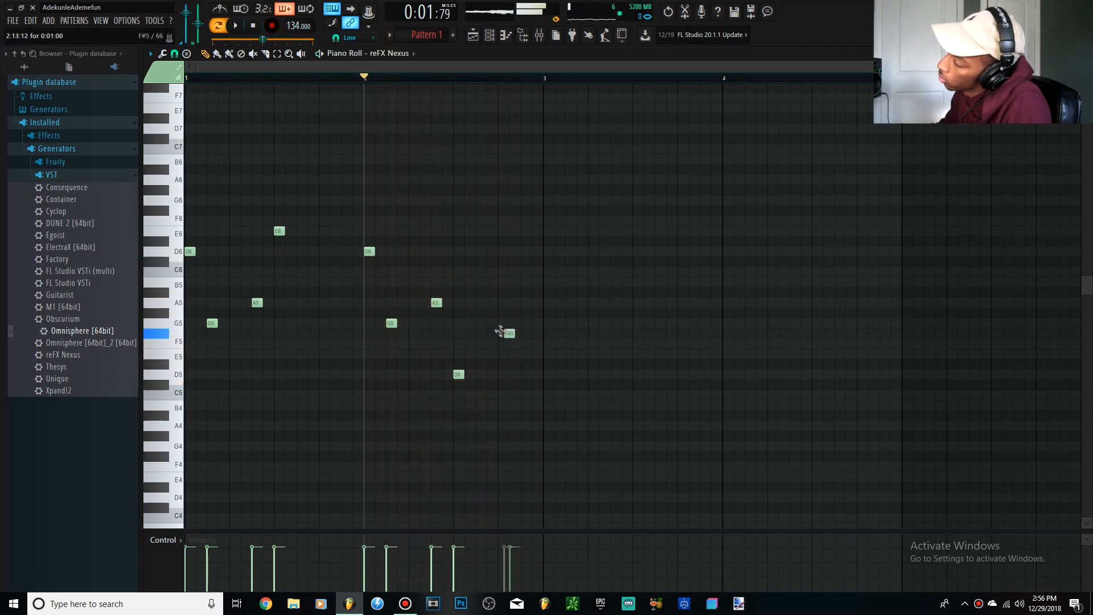
key(space)
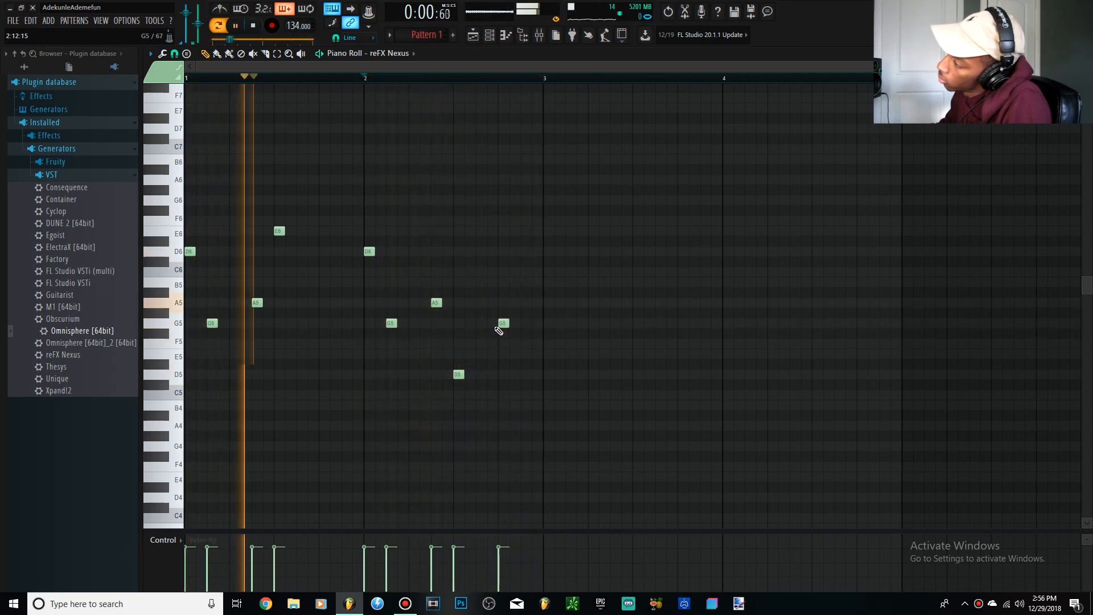
key(space)
Step: Select every note in both bars and transpose them down two semitones so the melody starts on C6
drag(627, 407, 185, 80)
drag(188, 279, 179, 298)
key(space)
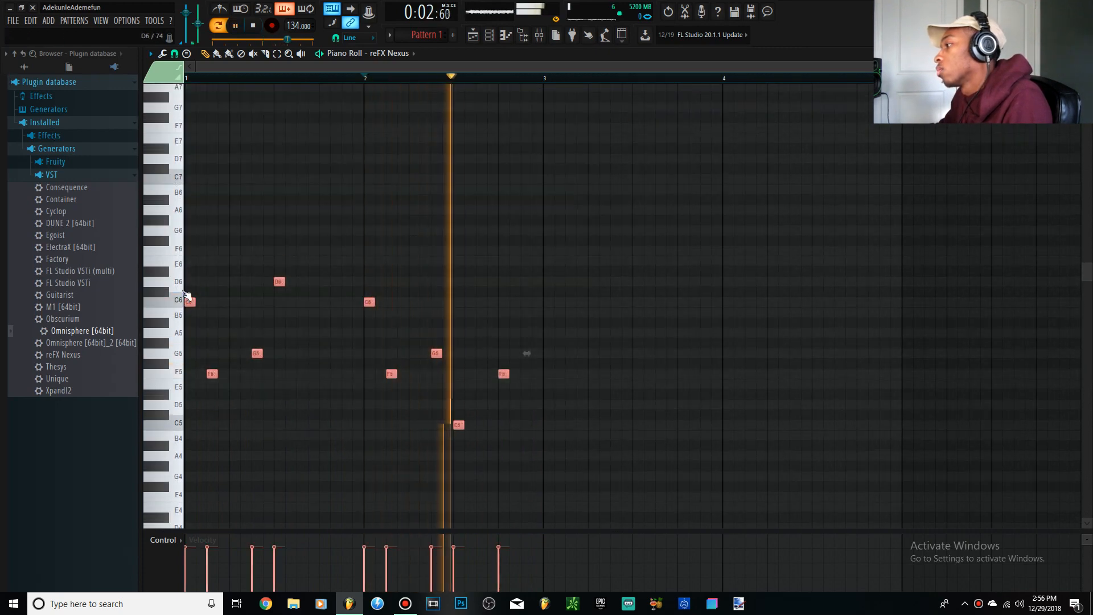
key(space)
Step: Delete the notes in bar 1 and use bar 2's five-note phrase in both bars
drag(288, 452, 186, 215)
drag(559, 467, 352, 241)
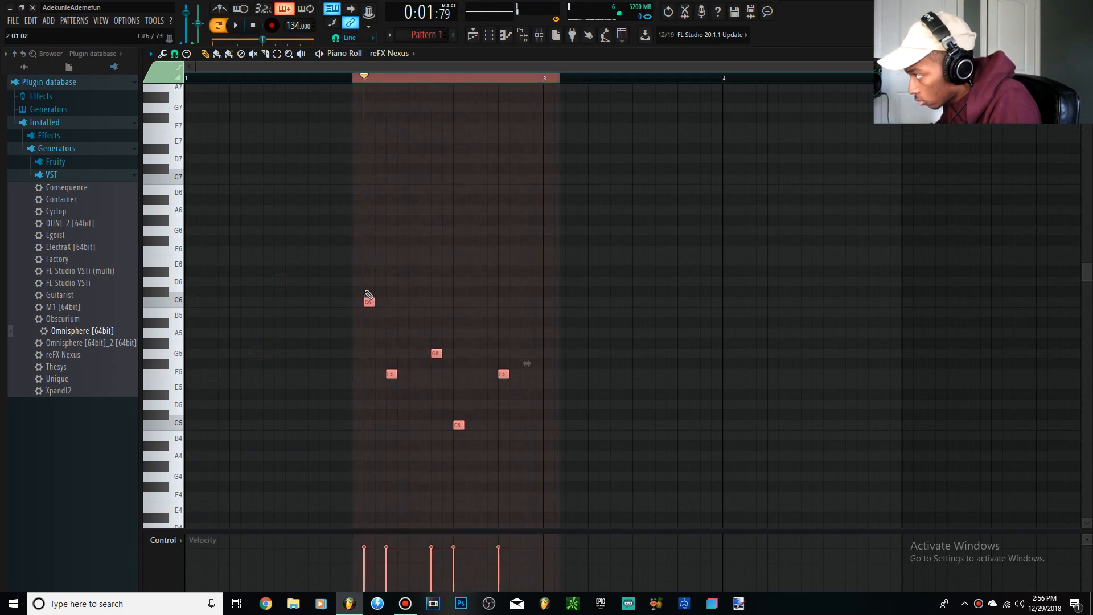
drag(367, 304, 66, 276)
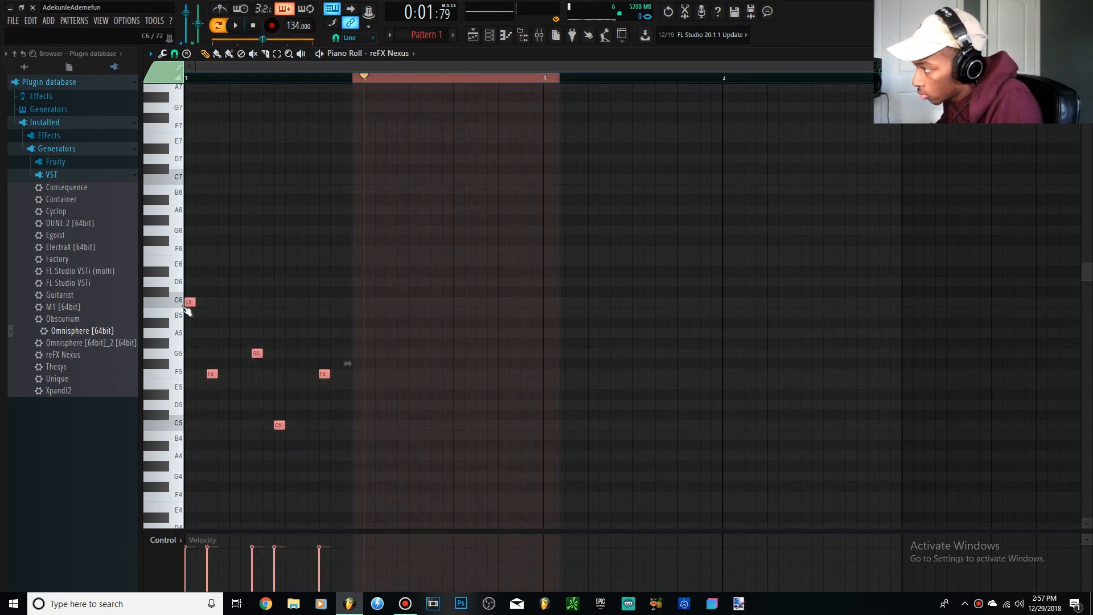
drag(188, 303, 367, 305)
key(space)
ctrl+click(402, 80)
Step: Remove the final F5 from bar 2 while trying A#5 and A5 as the ending
key(space)
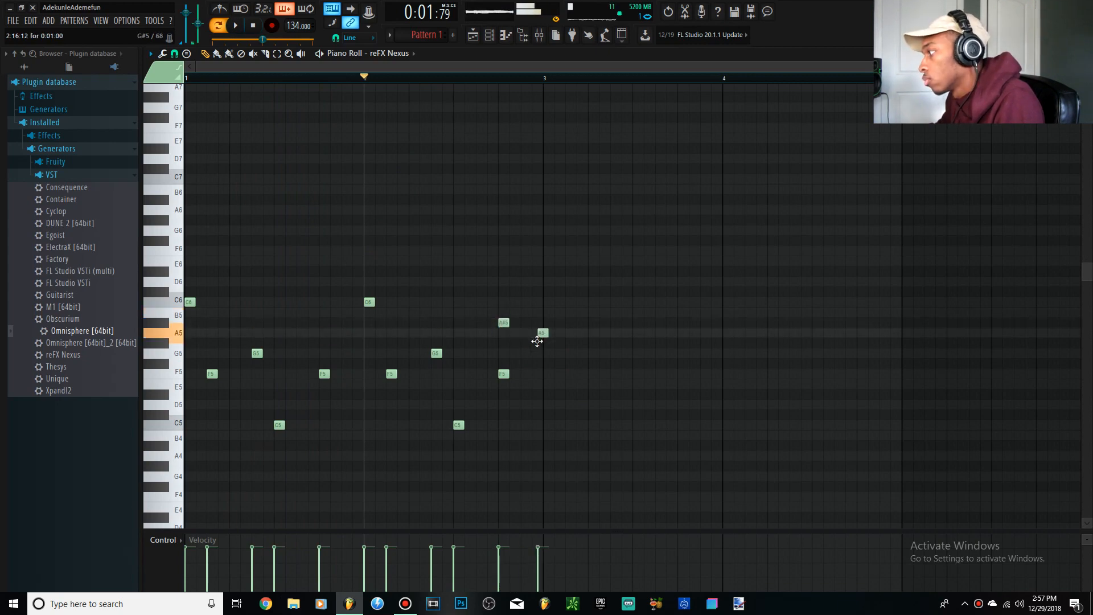
key(space)
right_click(504, 374)
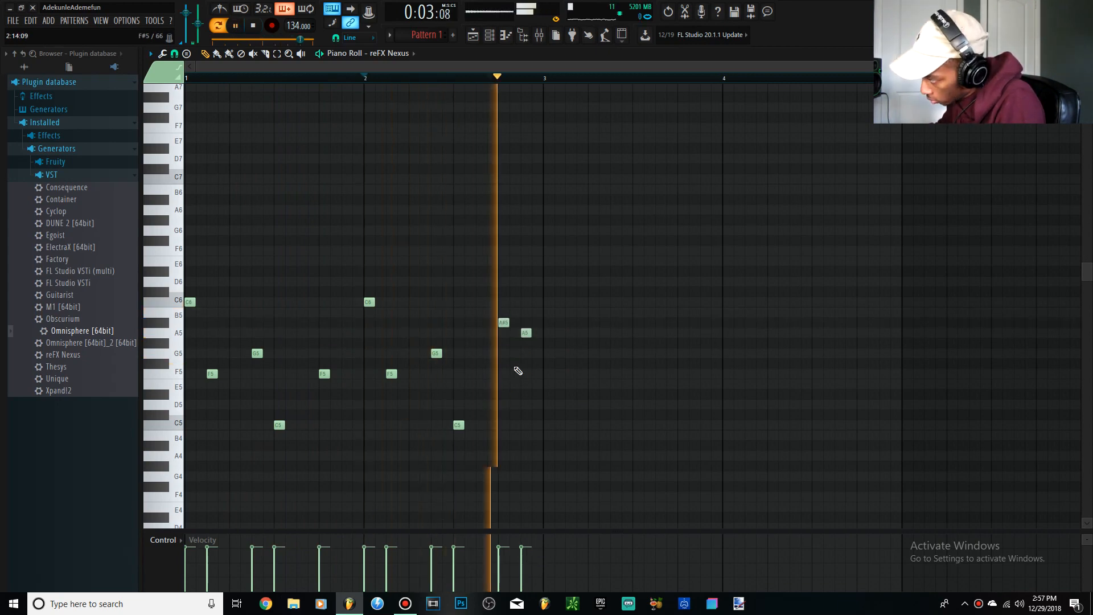
key(space)
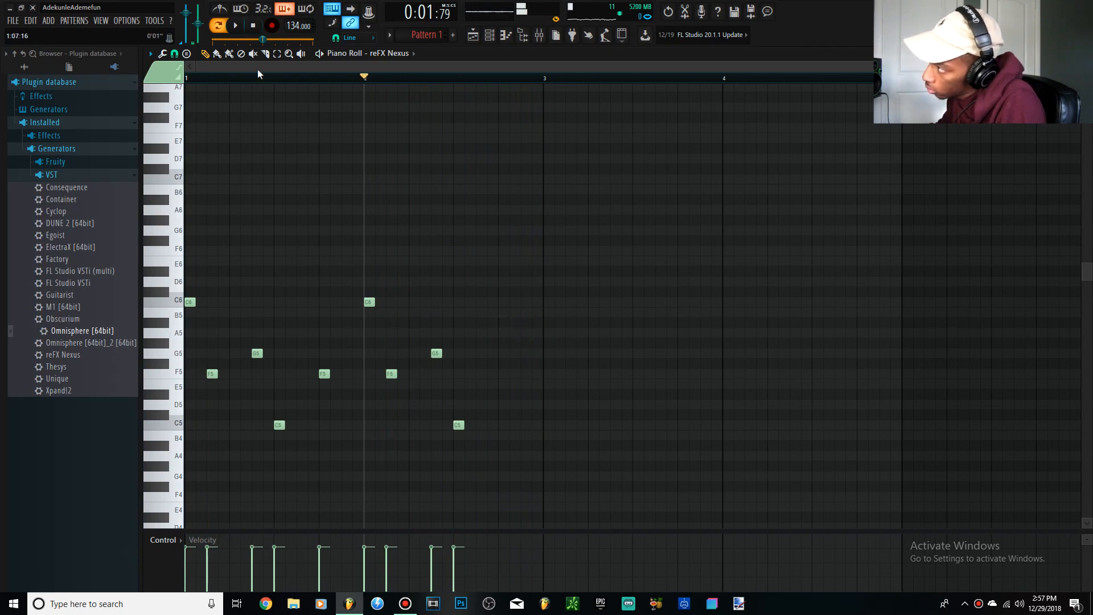
Step: End bar 2 with C#5 at 2:09 and C5 at 2:13 in place of the last C5, and raise both an octave
key(space)
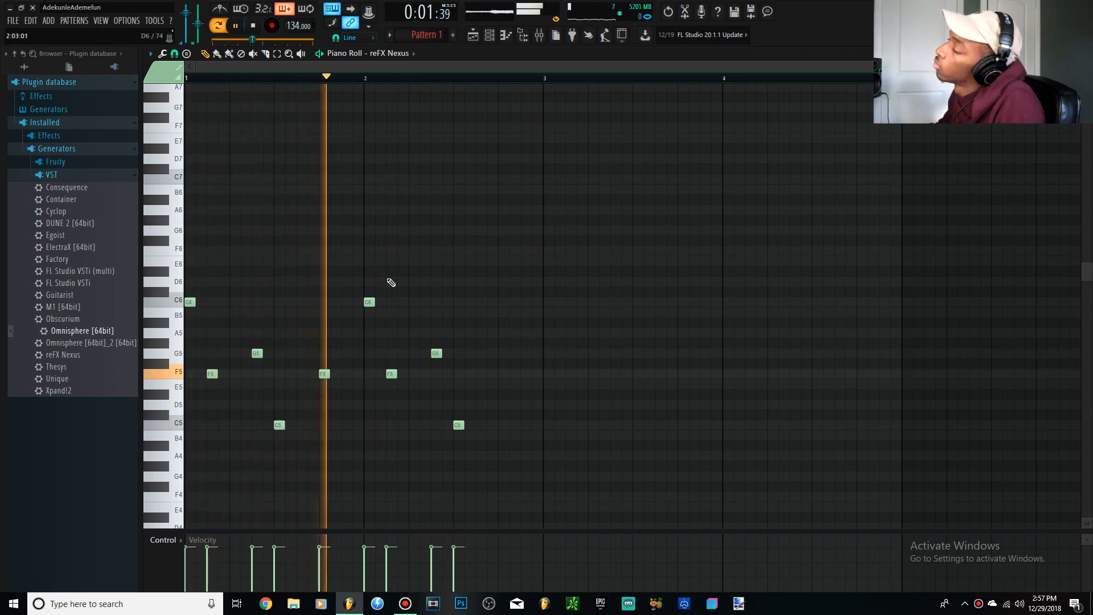
key(space)
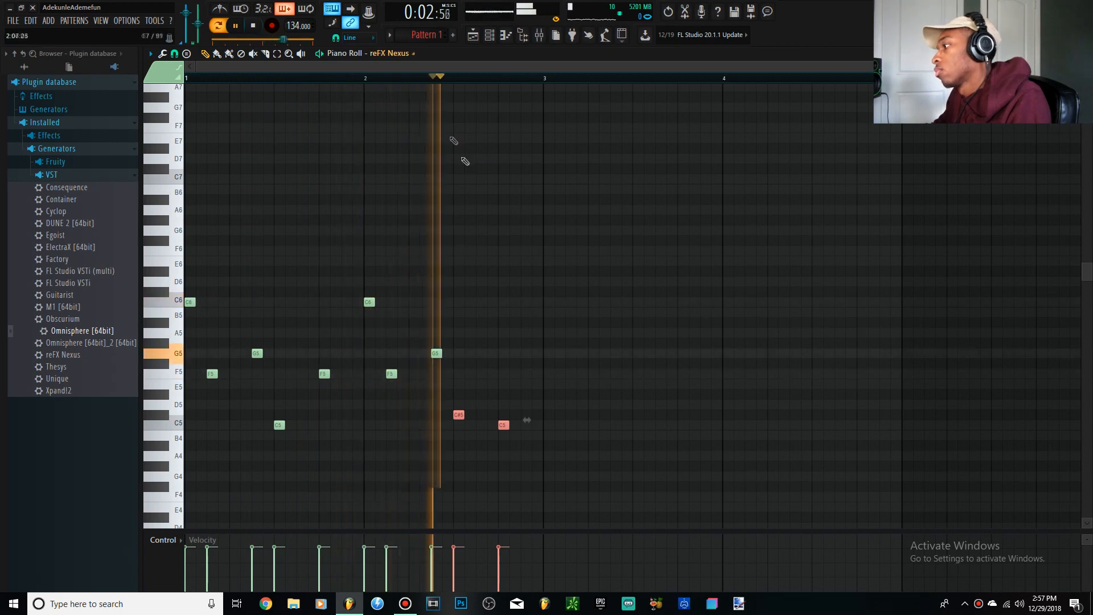
drag(534, 481, 449, 408)
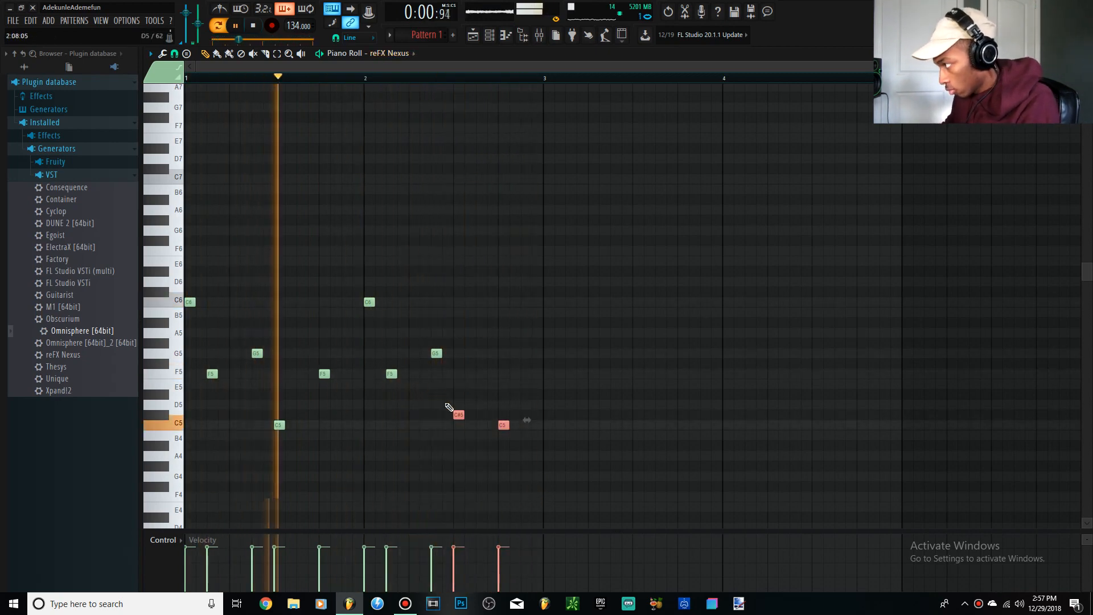
key(ctrl+Up)
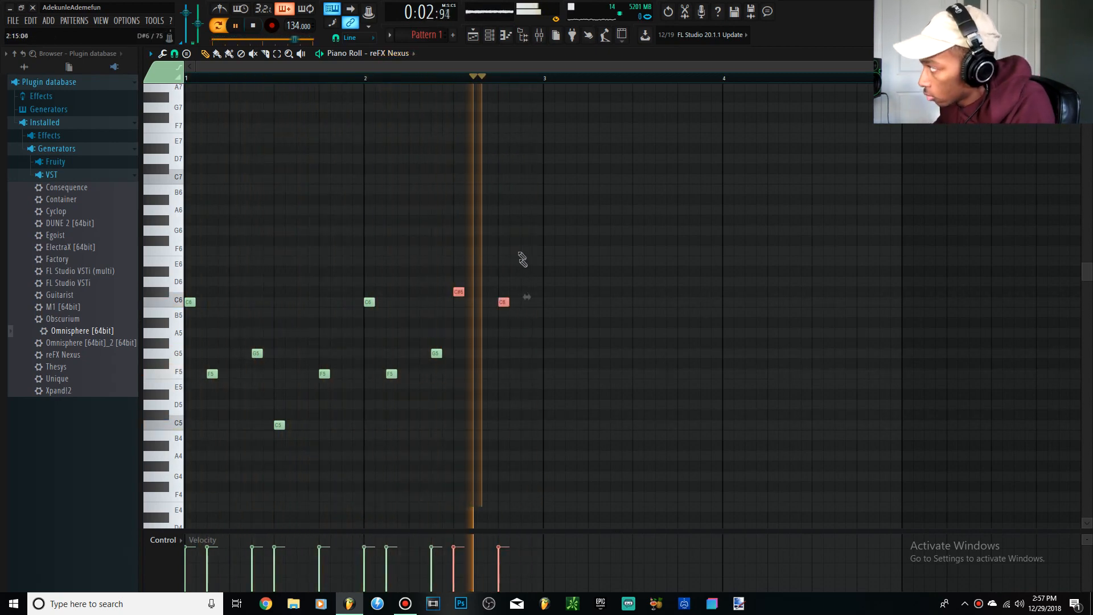
Step: Deselect the notes and show the Channel Rack over the piano roll
ctrl+click(468, 81)
click(494, 41)
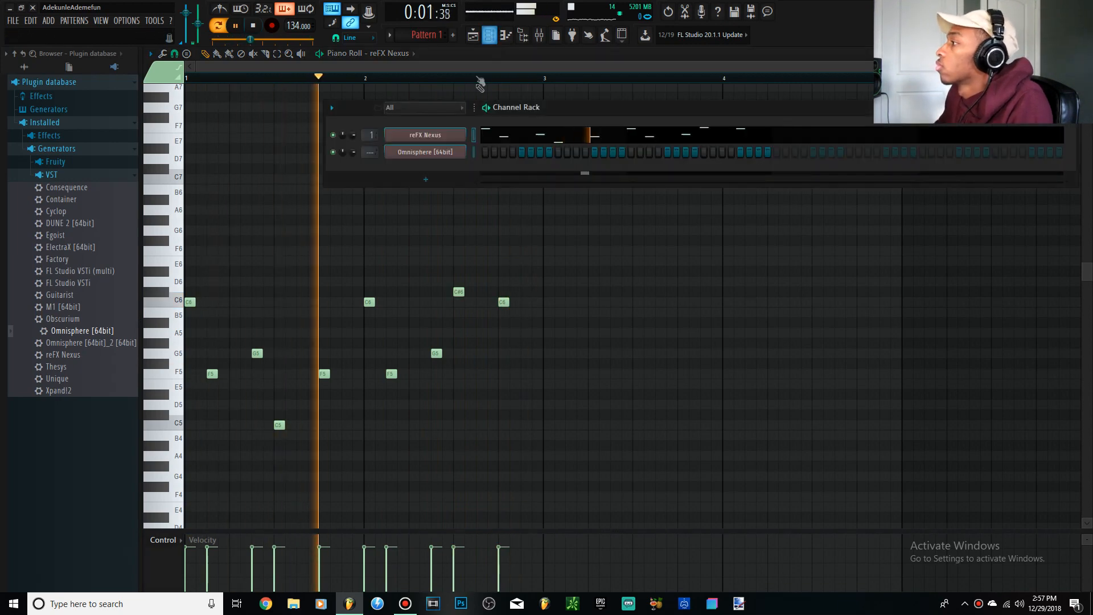
Step: Try long, half-bar bass notes on G4 and F4 beneath bar 1 of the melody, and remove them
key(space)
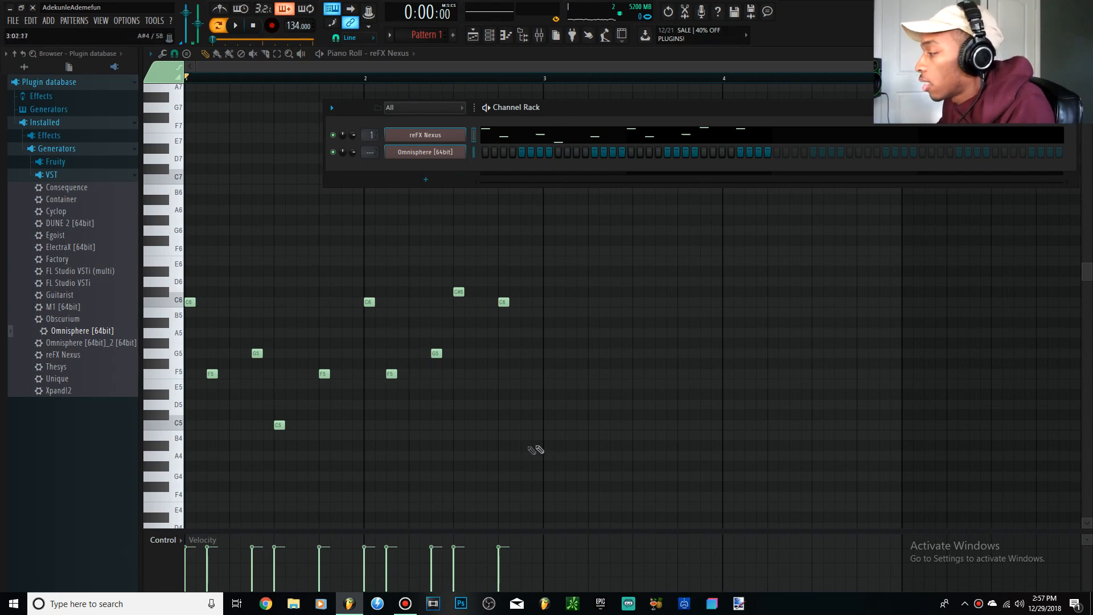
click(189, 476)
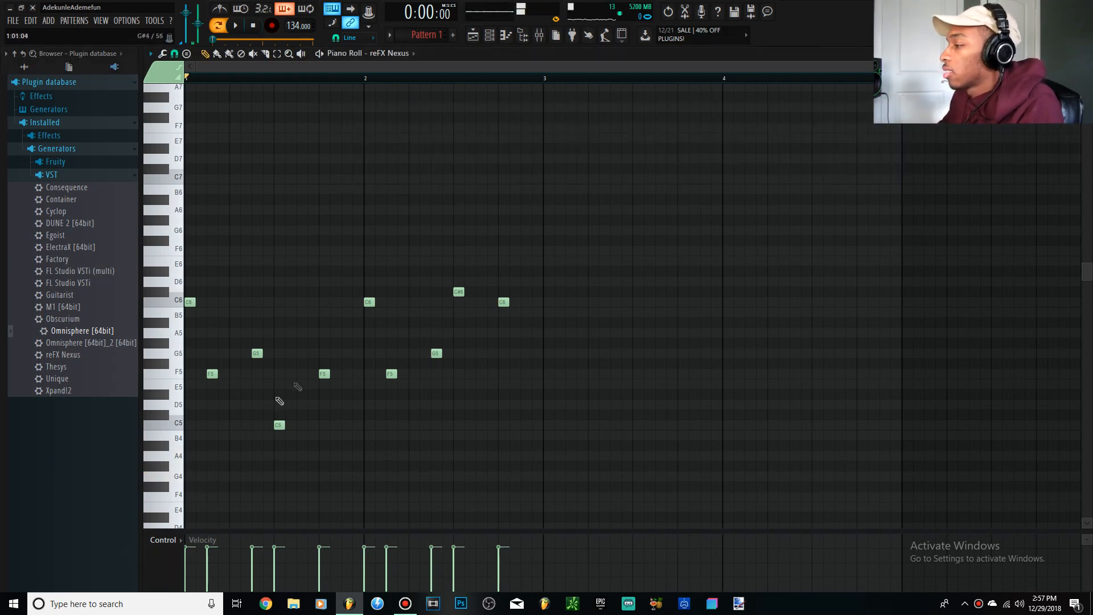
scroll(274, 405, down, 3)
drag(262, 414, 214, 409)
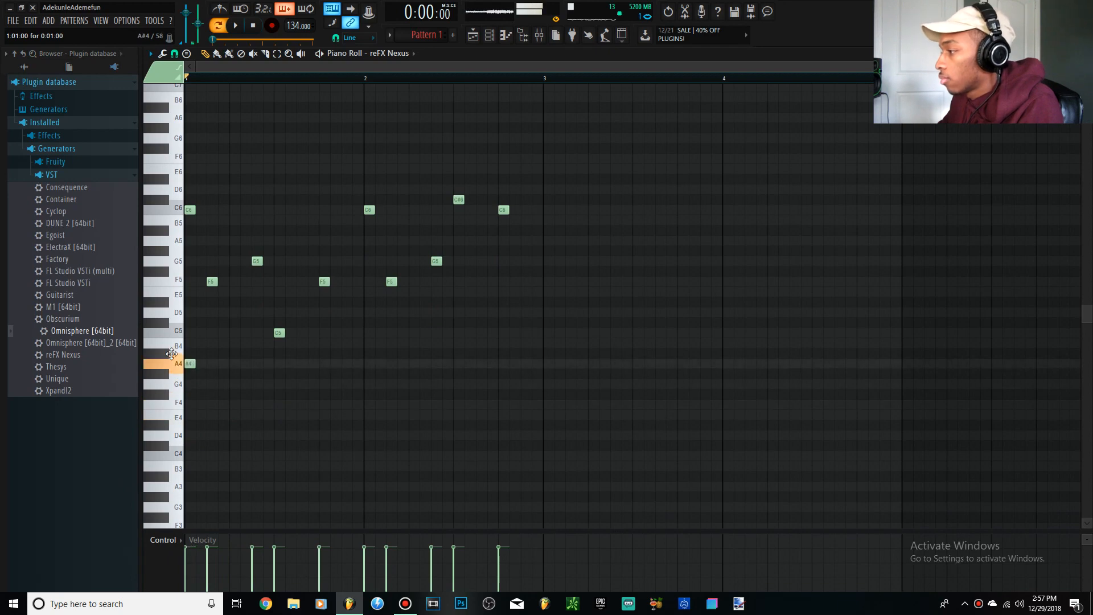
drag(149, 388, 277, 396)
key(space)
drag(194, 384, 273, 384)
key(space)
key(space)
key(space)
key(space)
key(space)
mouse_move(254, 439)
mouse_down()
mouse_move(268, 438)
mouse_move(283, 404)
mouse_up()
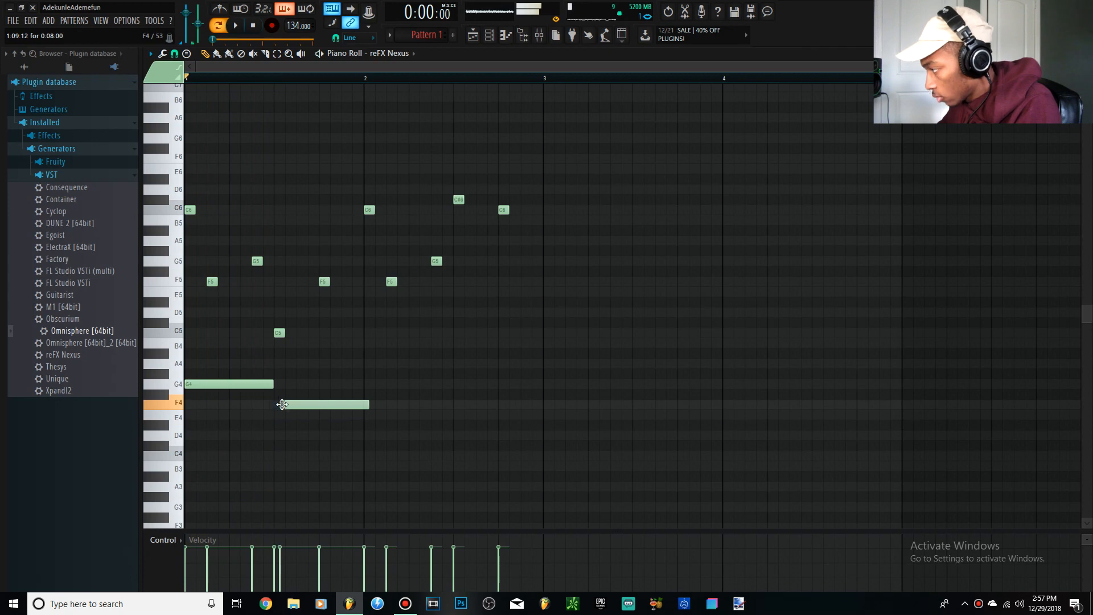
right_click(282, 404)
Step: Open the reFX Nexus plugin and audition the BellStrings preset from the Plucked category with the melody
key(F6)
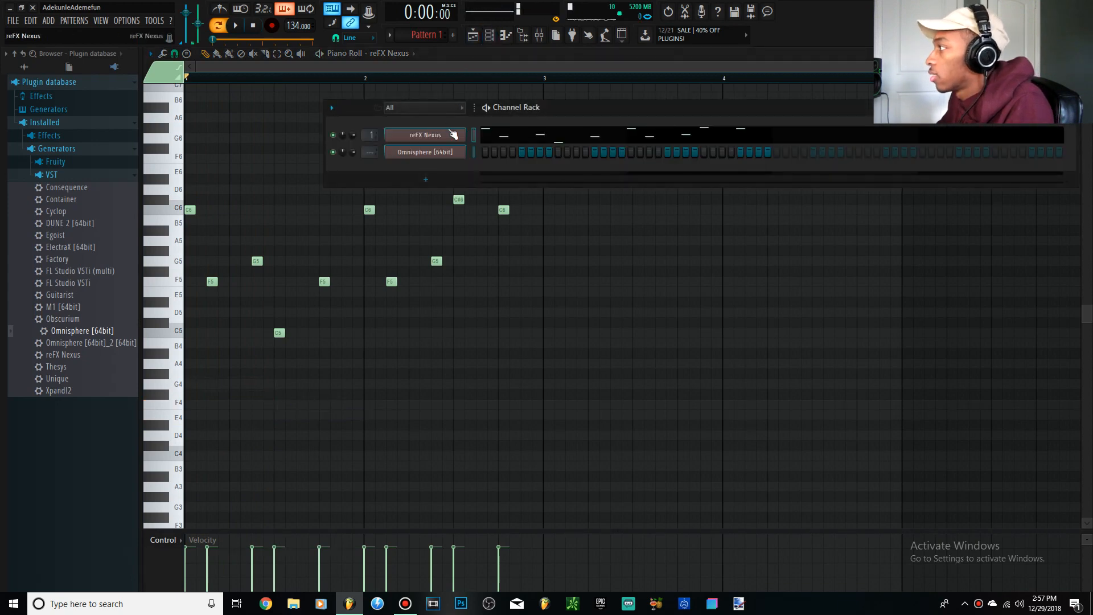
click(453, 134)
click(345, 265)
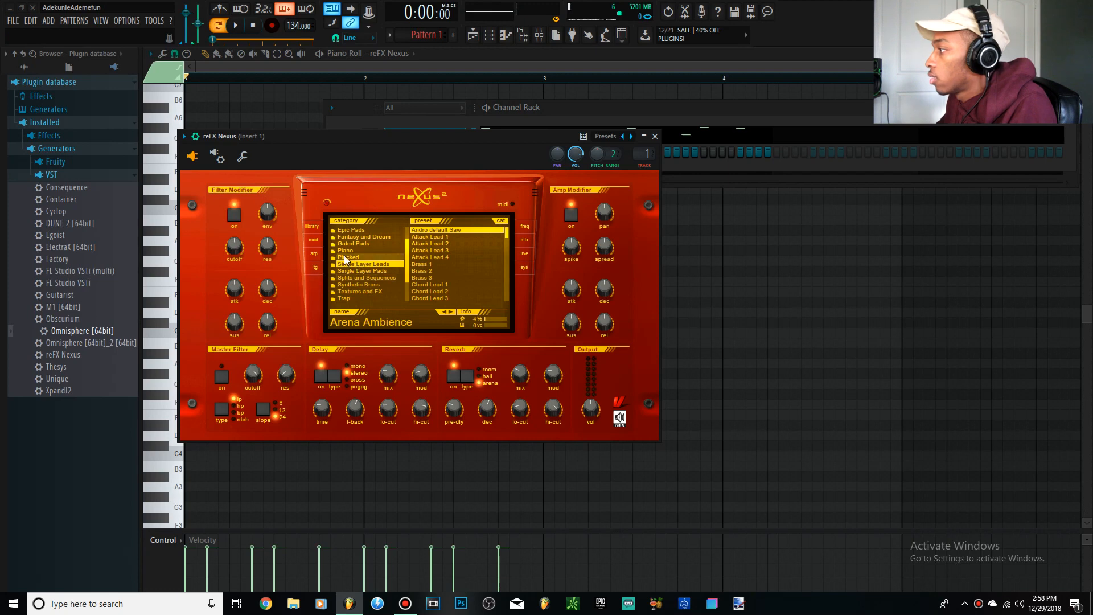
click(457, 251)
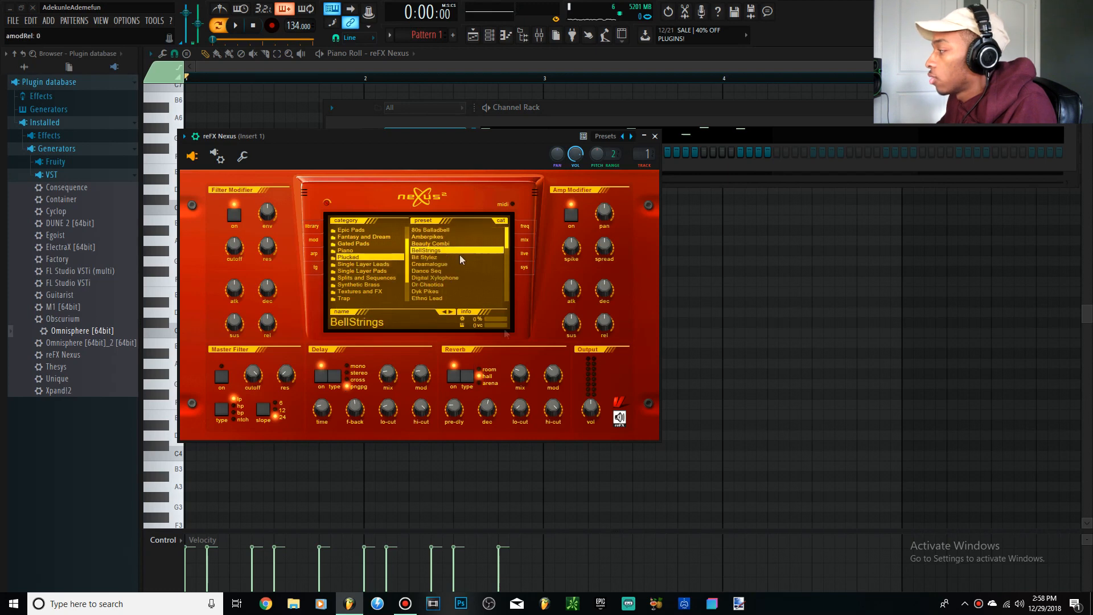
click(524, 240)
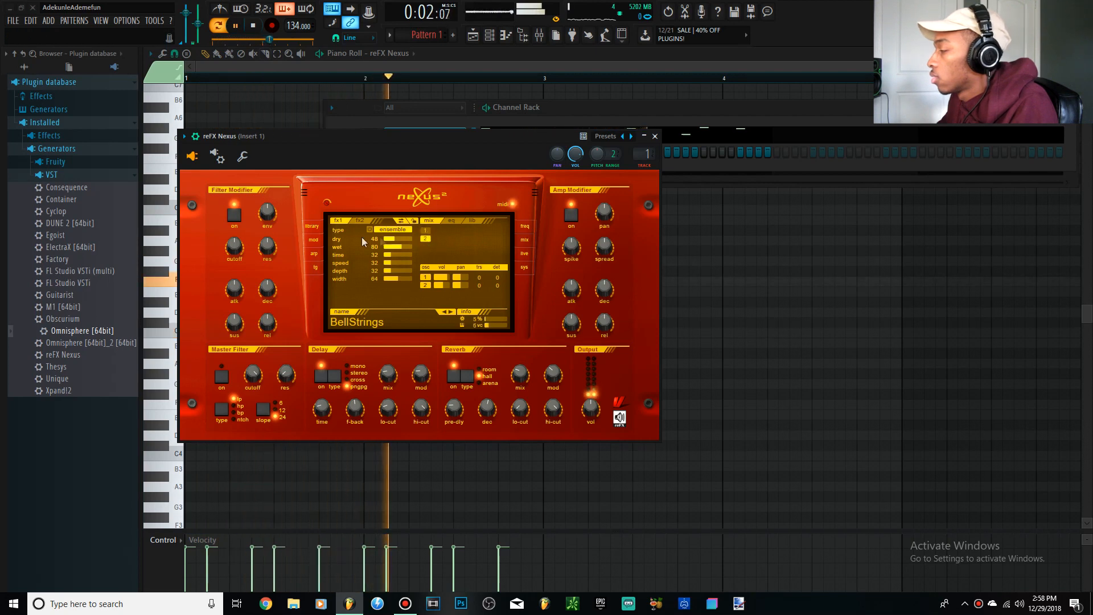
click(312, 226)
Step: Audition the Plucked presets Creamalogue, Digital Xylophone, Dr Chaotica, Dyk Pikes and Ethno Lead
click(440, 264)
click(435, 278)
click(438, 285)
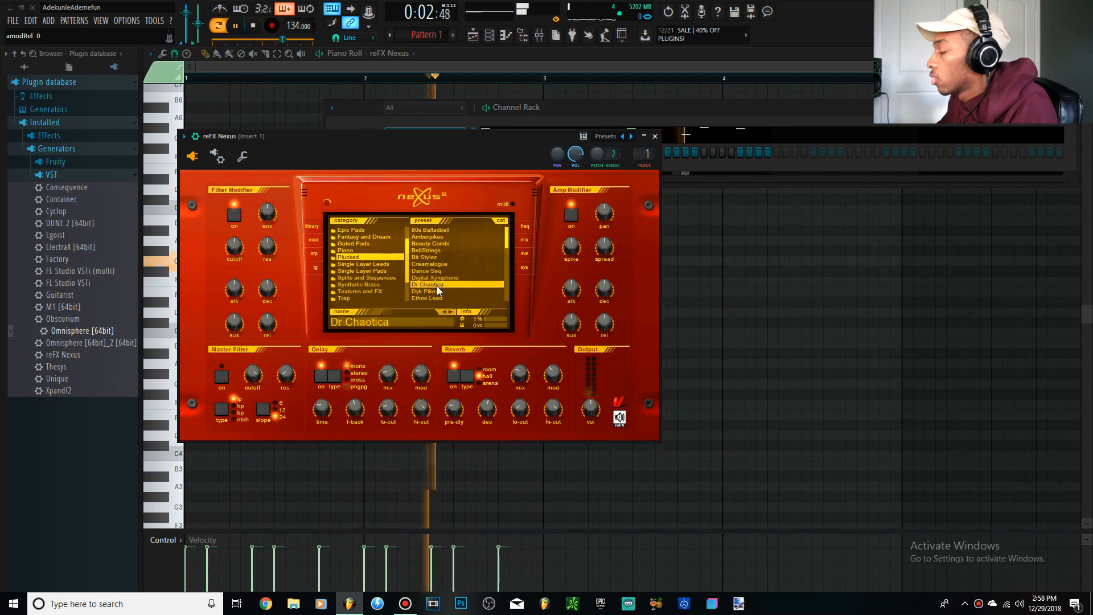
click(432, 291)
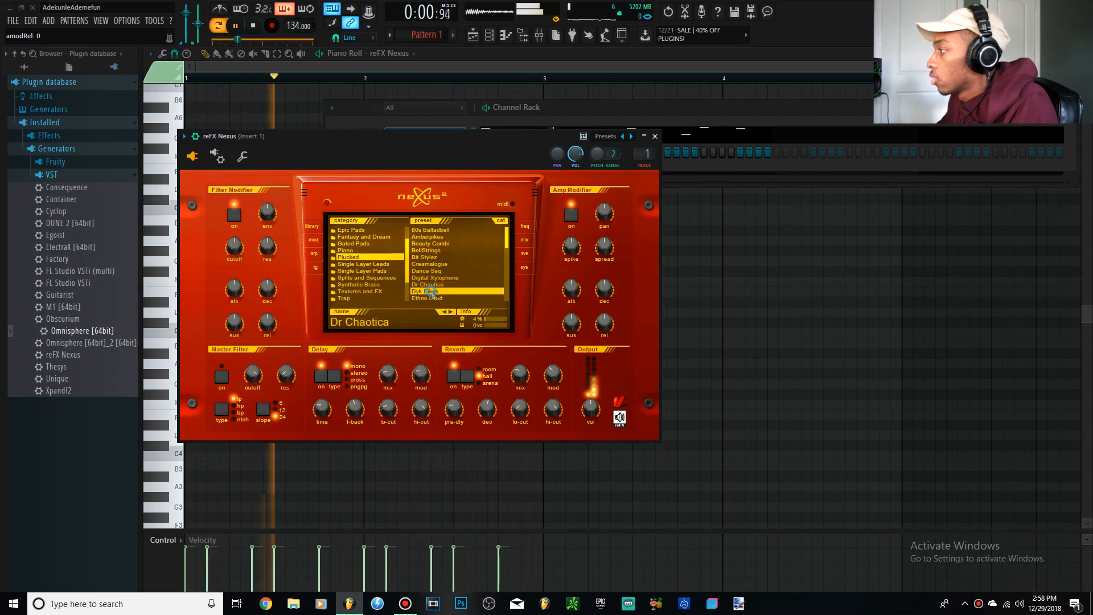
click(430, 298)
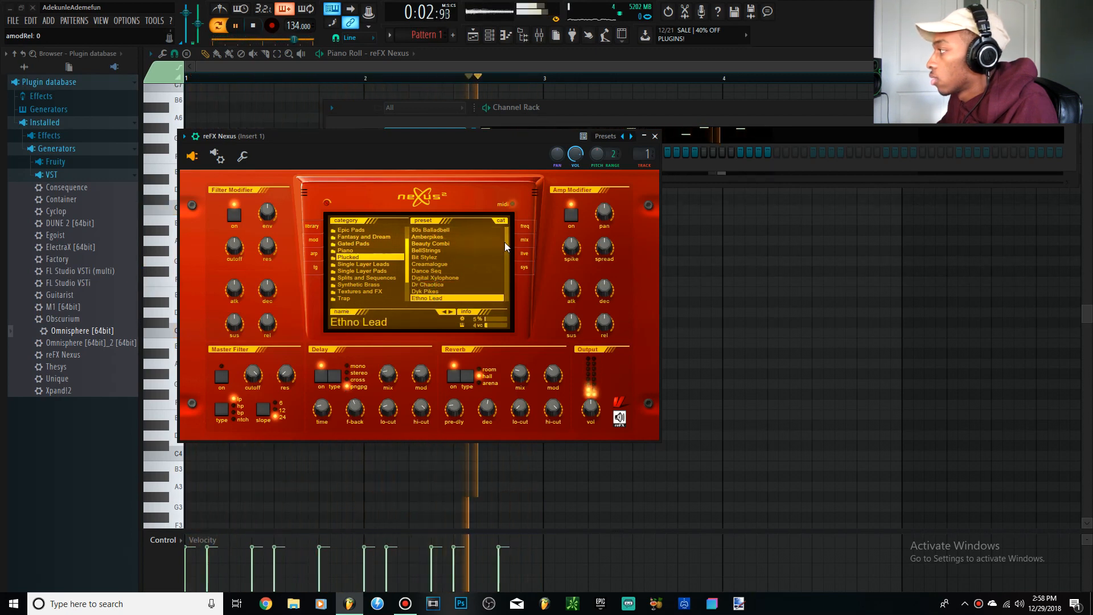
Step: Audition FM Bells and Hands Up Bells 1, and load Hands Up Bells 2 as the Nexus preset
drag(504, 242, 504, 258)
click(428, 257)
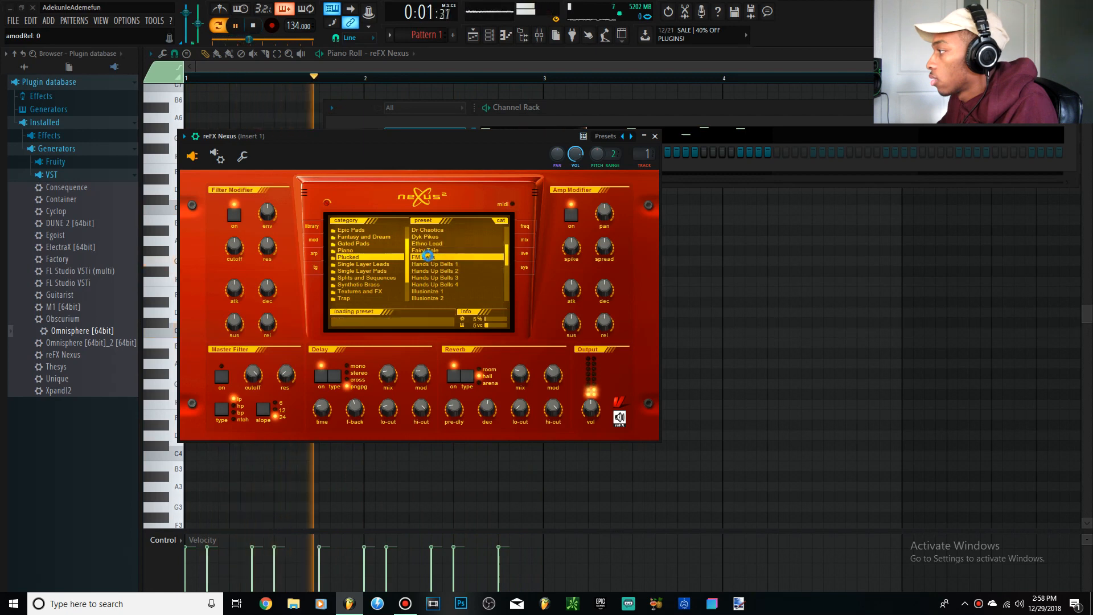
click(438, 264)
click(455, 272)
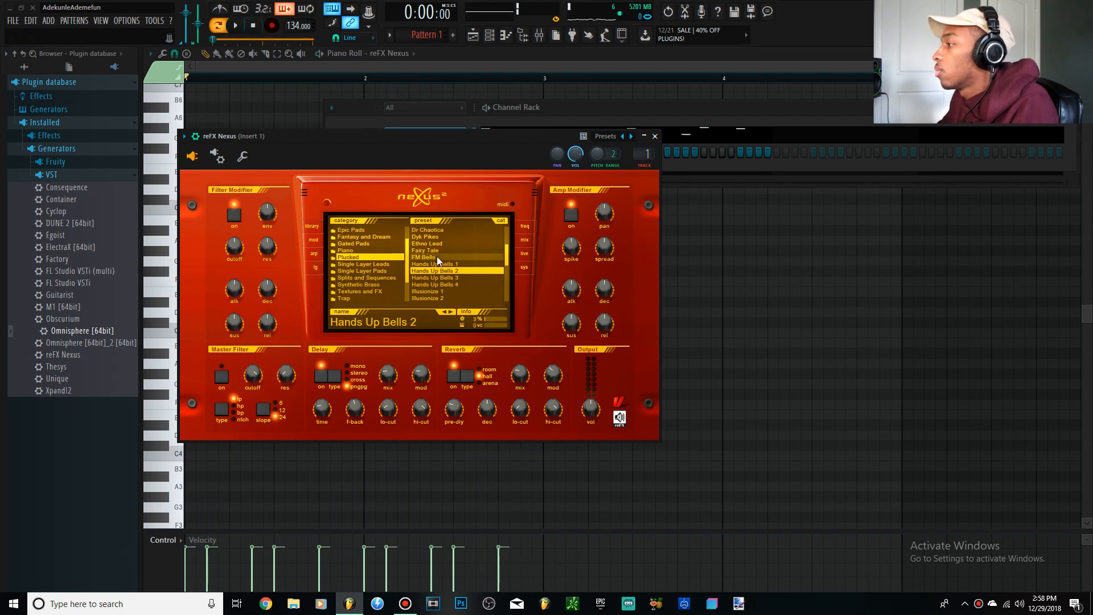
Step: Paste the Nexus melody into the Omnisphere channel and play the pattern
click(574, 118)
click(473, 153)
key(ctrl+v)
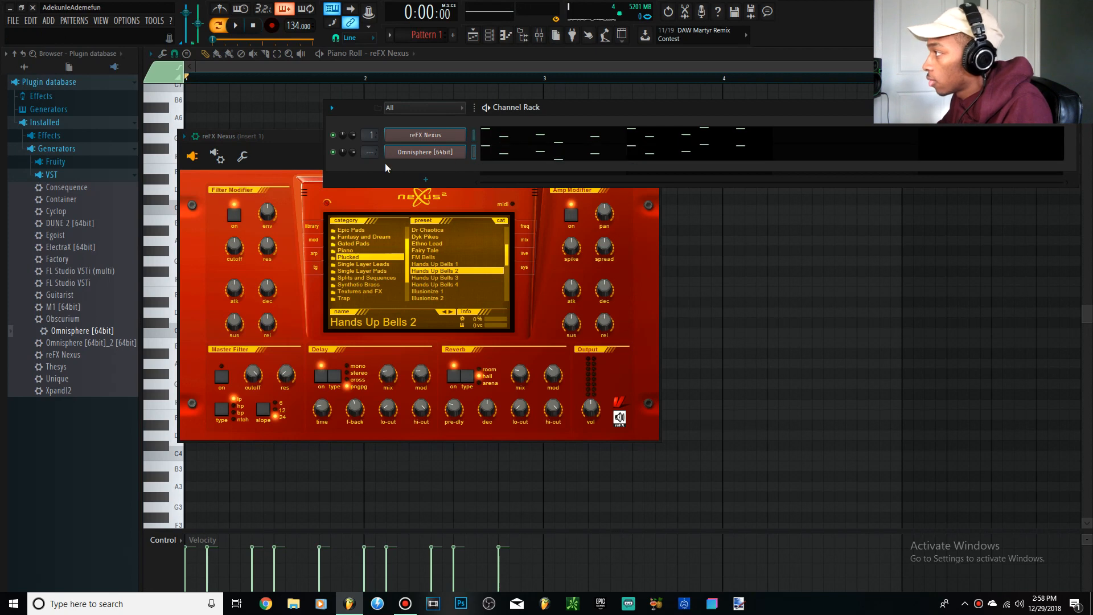
key(space)
Step: Open Omnisphere's full patch browser and audition Scary Barkcello from the Bowed Colors category, Bowed Deep type
click(401, 152)
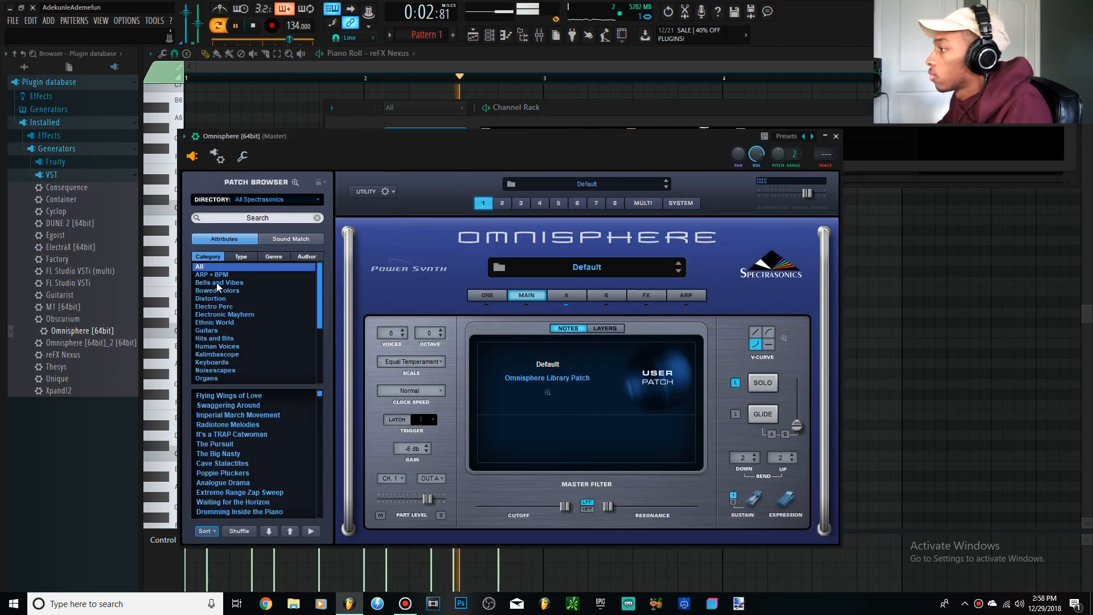
click(662, 370)
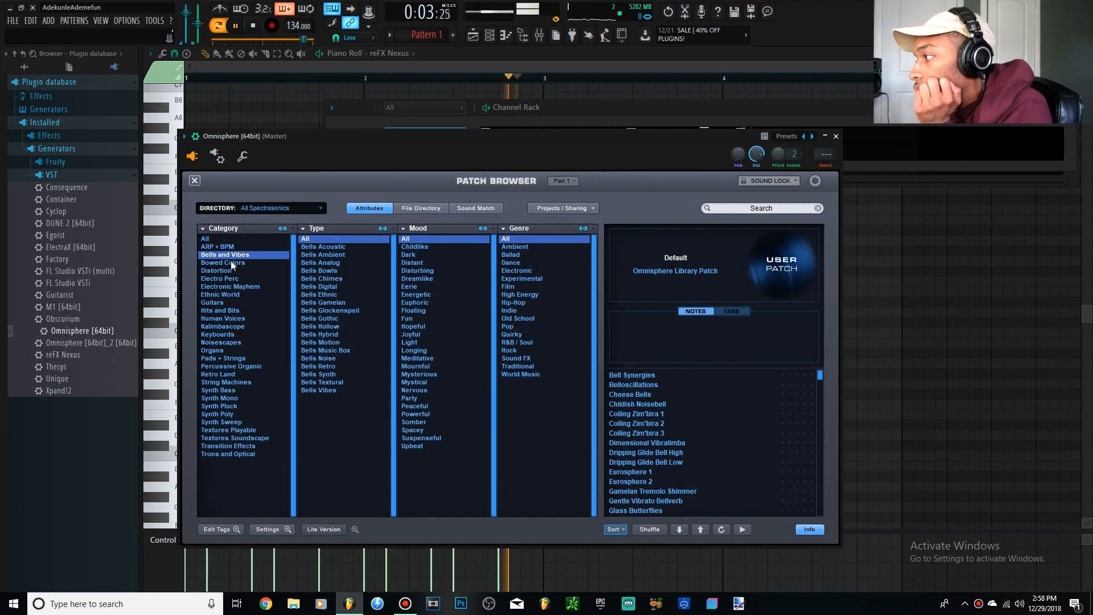
click(288, 262)
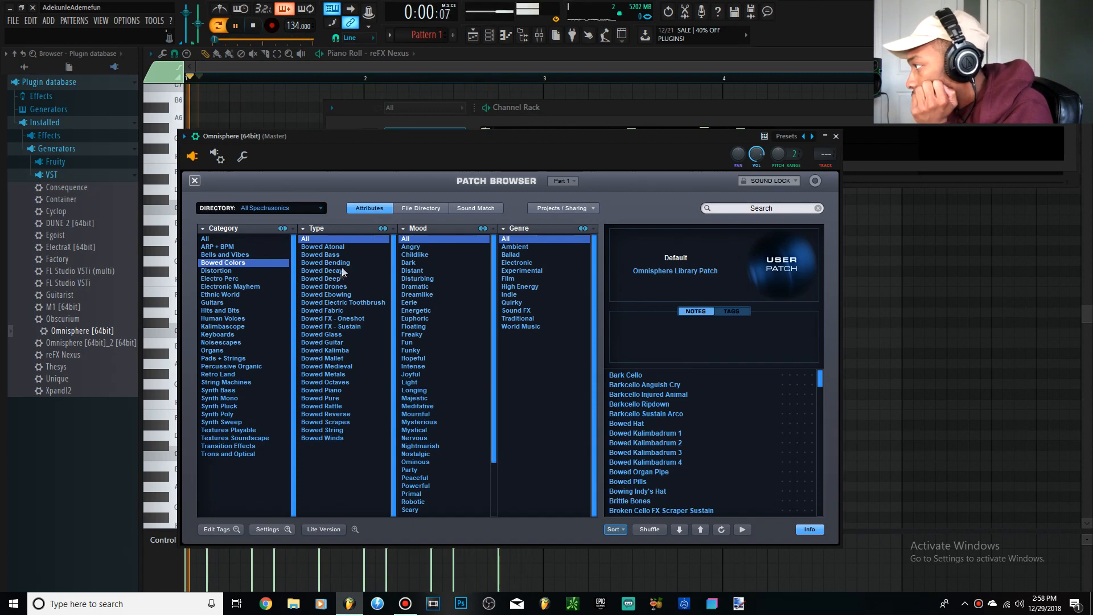
click(709, 393)
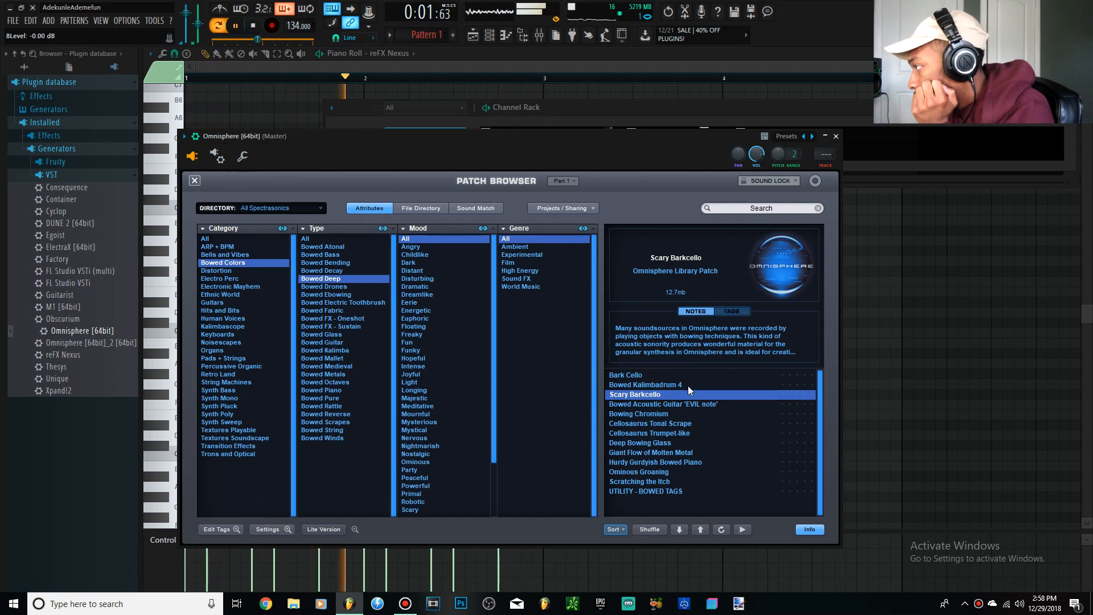
Step: Switch to the Bowed Guitar type, audition Bowed Acoustic Guitar + EVIL and load Bowed Acoustic Guitar
click(322, 342)
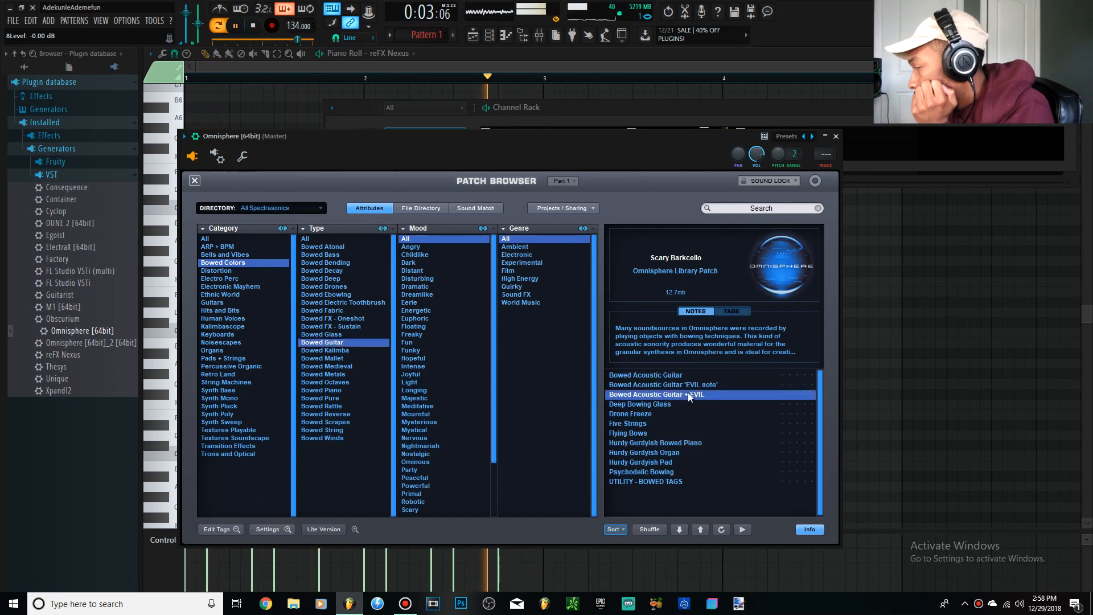
click(689, 395)
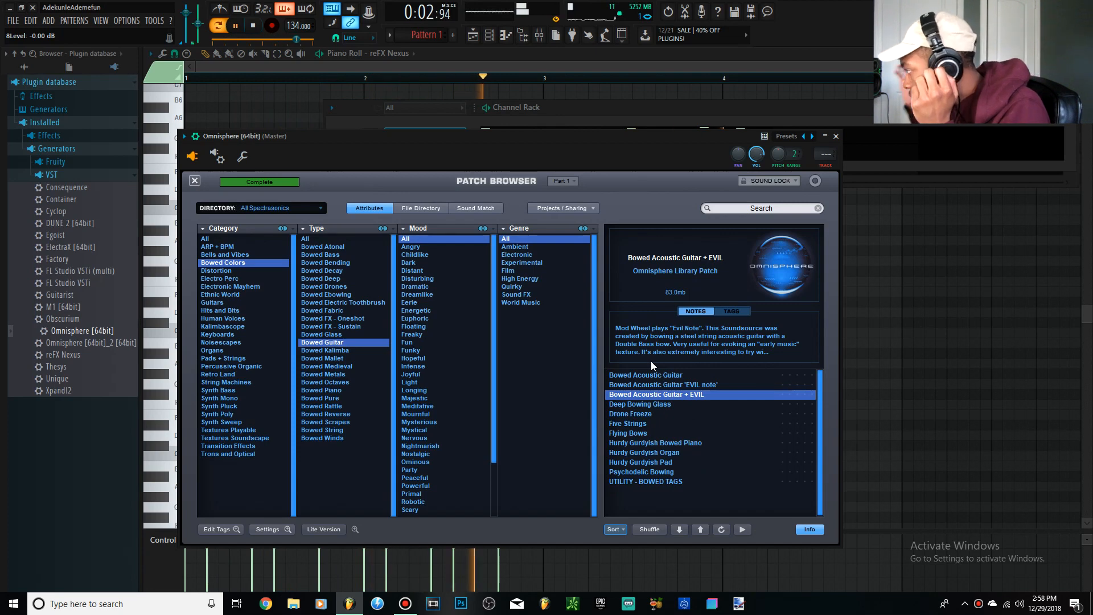
click(664, 374)
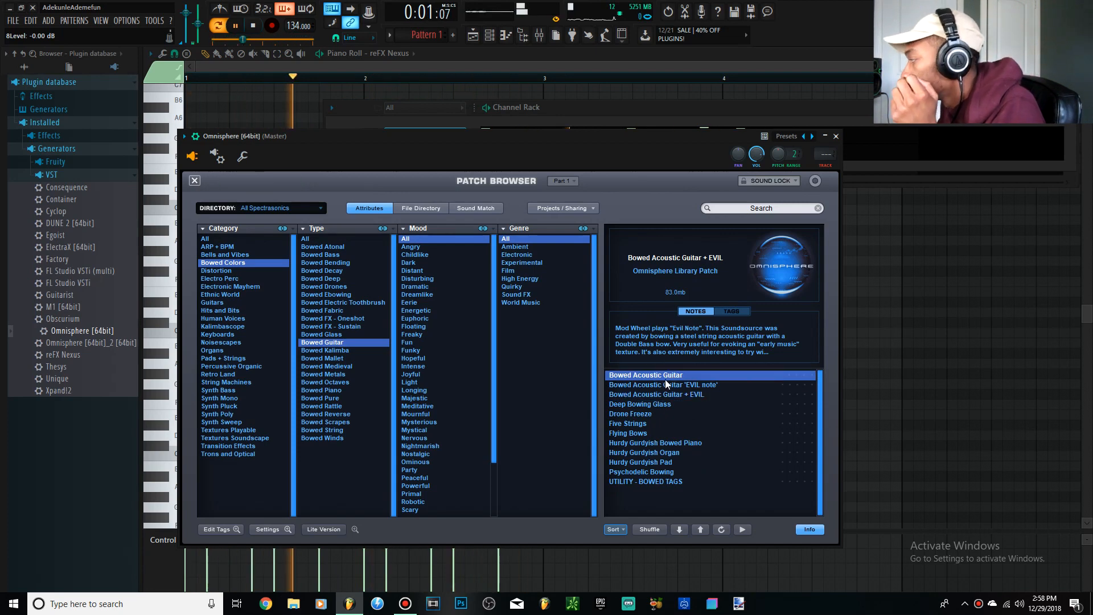
Step: Lengthen all of Omnisphere's melody notes until each meets the next, and extend the final C6 to the end of bar 2
click(568, 104)
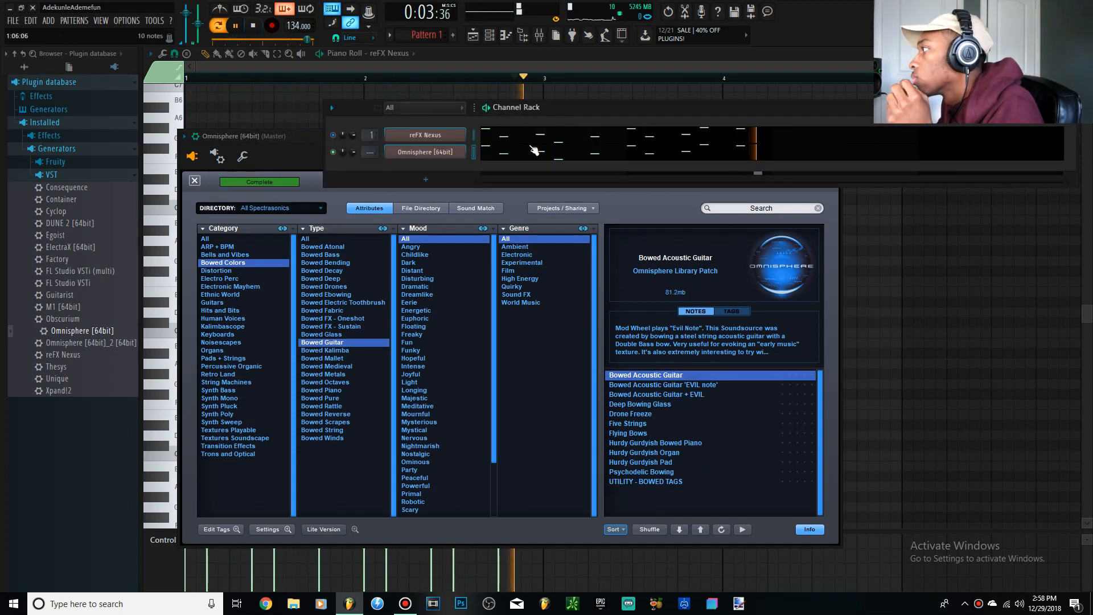
click(534, 149)
click(532, 158)
key(ctrl+z)
drag(660, 435, 7, 22)
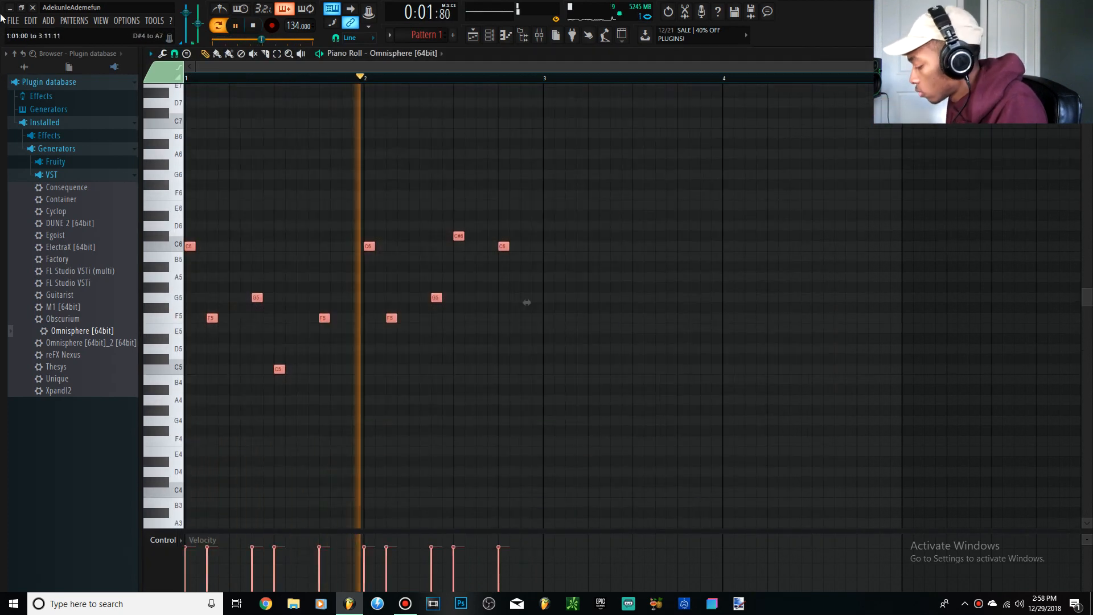
key(ctrl+l)
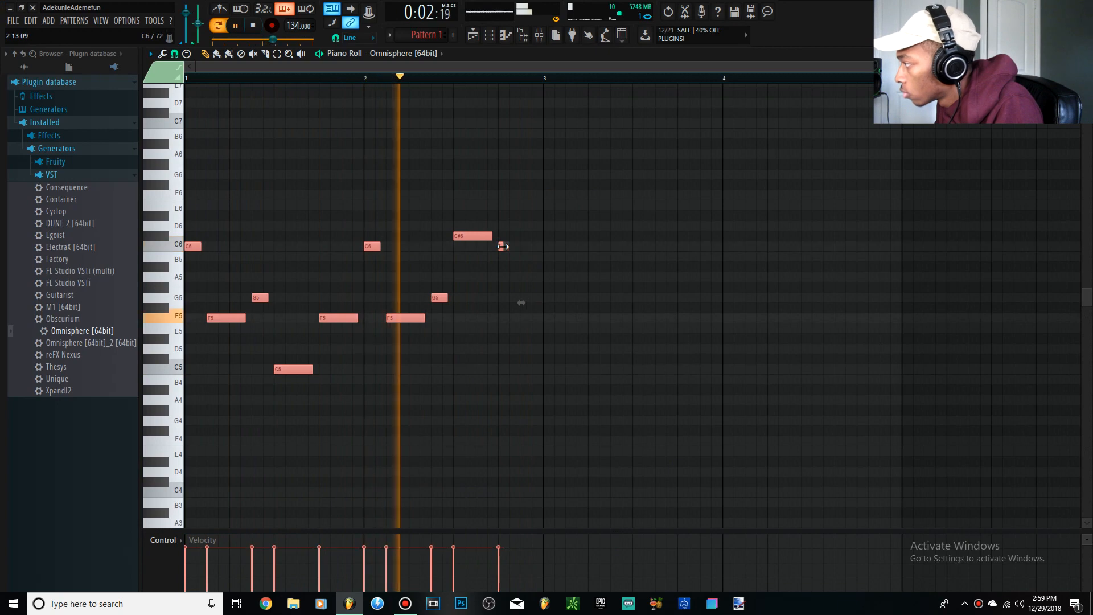
key(ctrl+d)
drag(506, 246, 543, 246)
Step: Set the tempo to 128 BPM and reopen the Omnisphere patch browser
key(space)
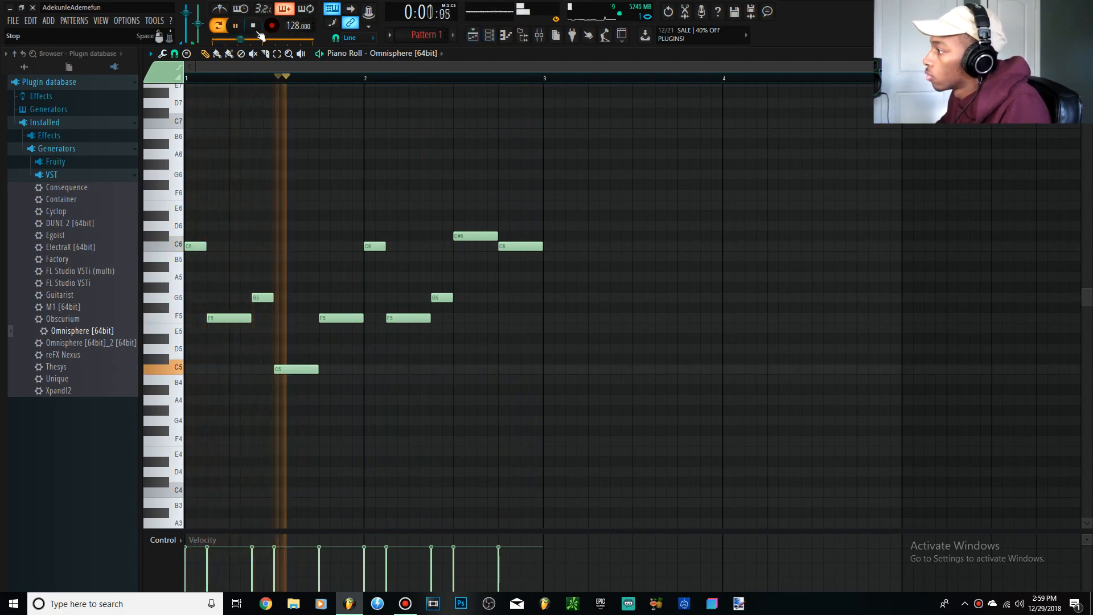
click(505, 35)
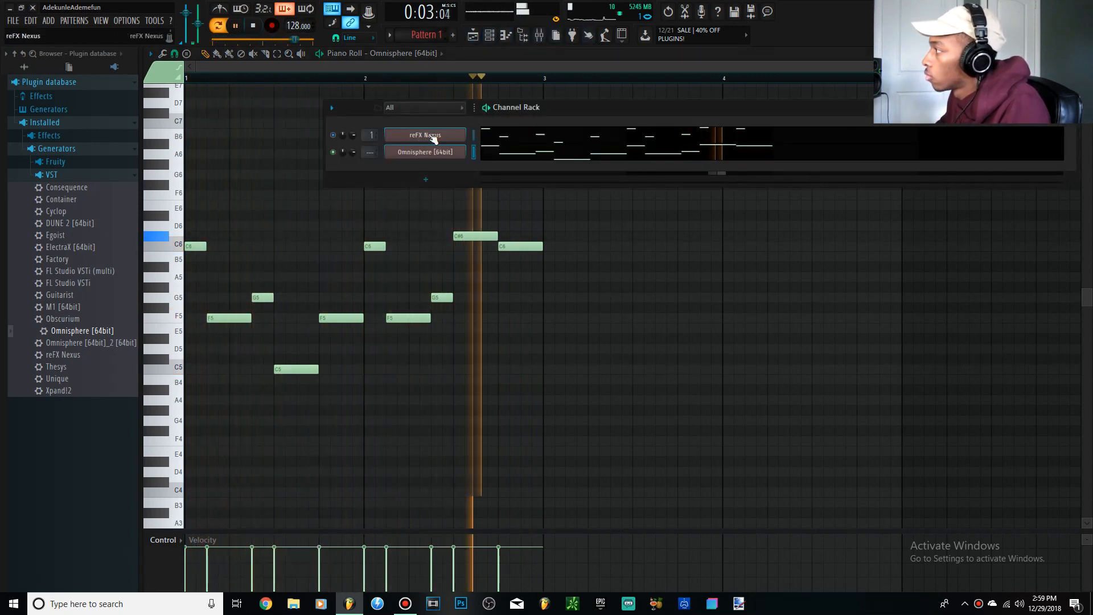
click(431, 157)
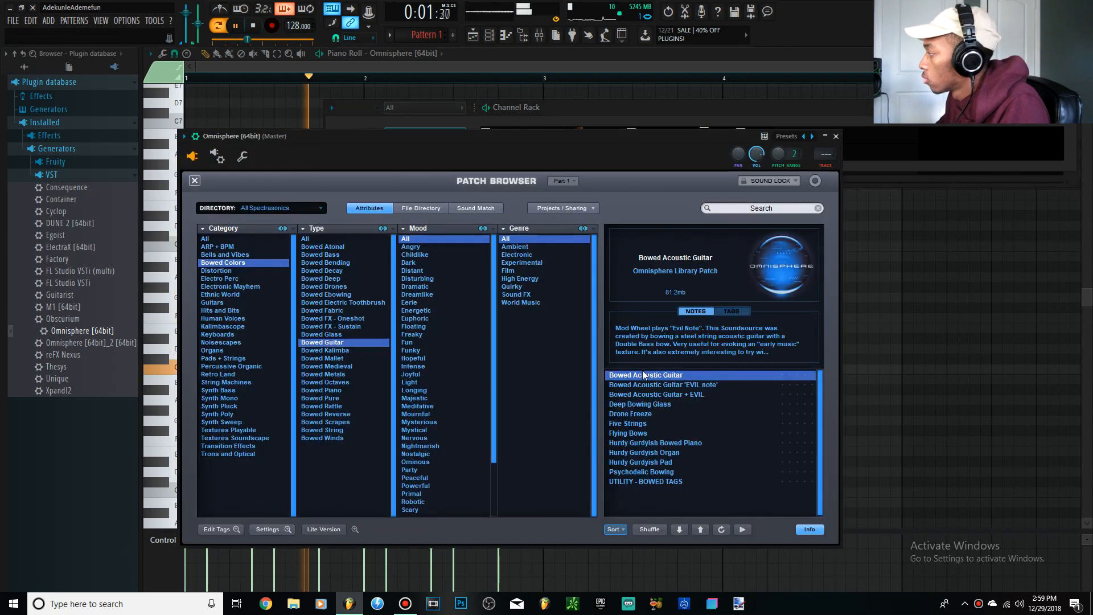
Step: Audition Drone Freeze, Deep Bowing Glass, Five Strings and Flying Bows, and load Hurdy Gurdyish Bowed Piano in Omnisphere
click(630, 414)
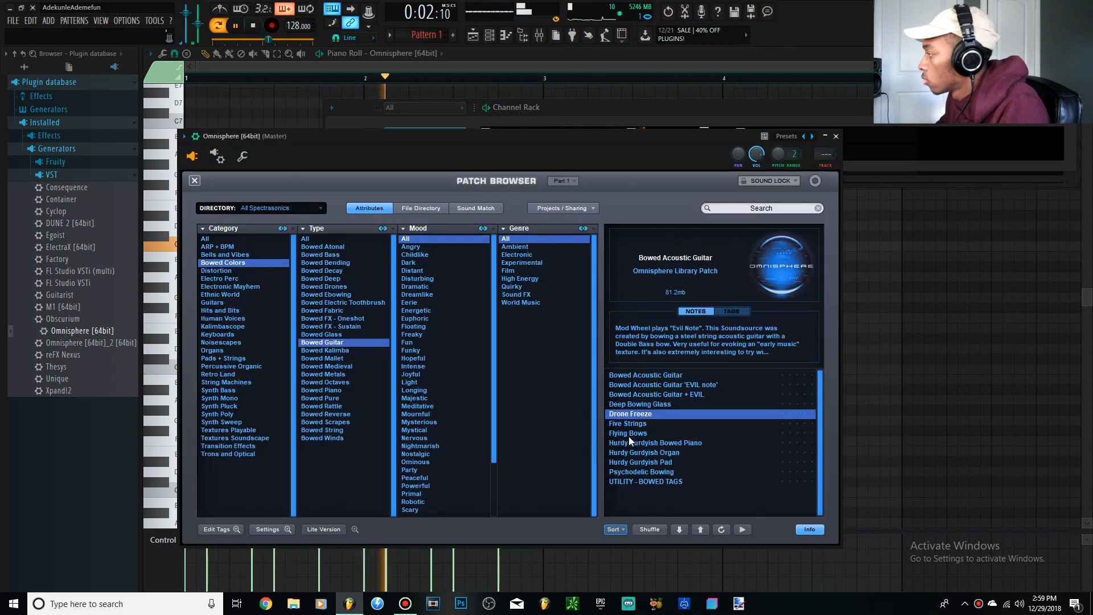
click(642, 405)
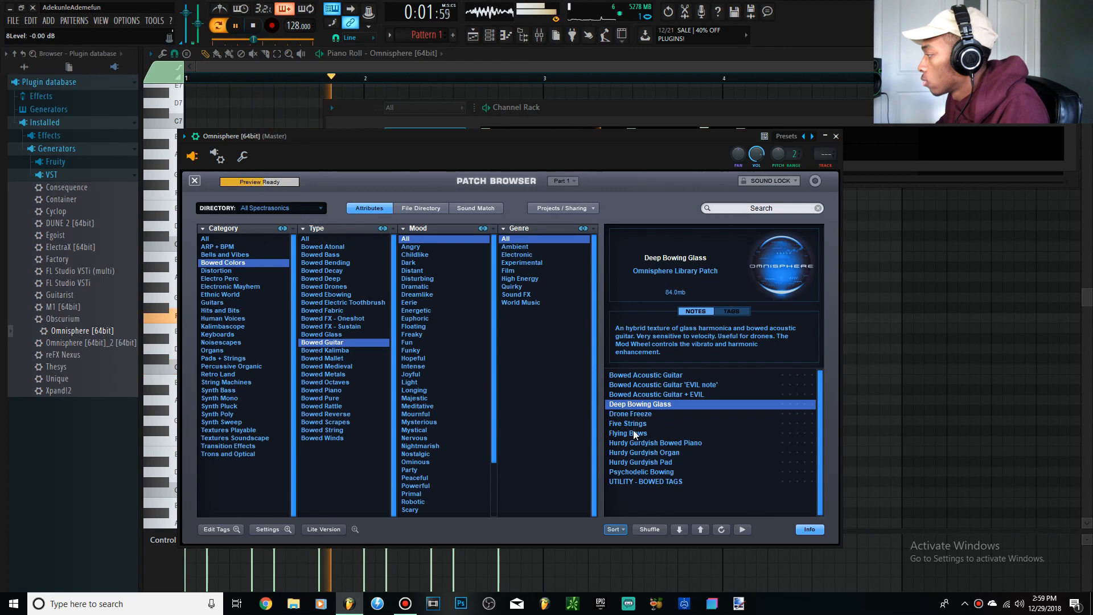
click(632, 423)
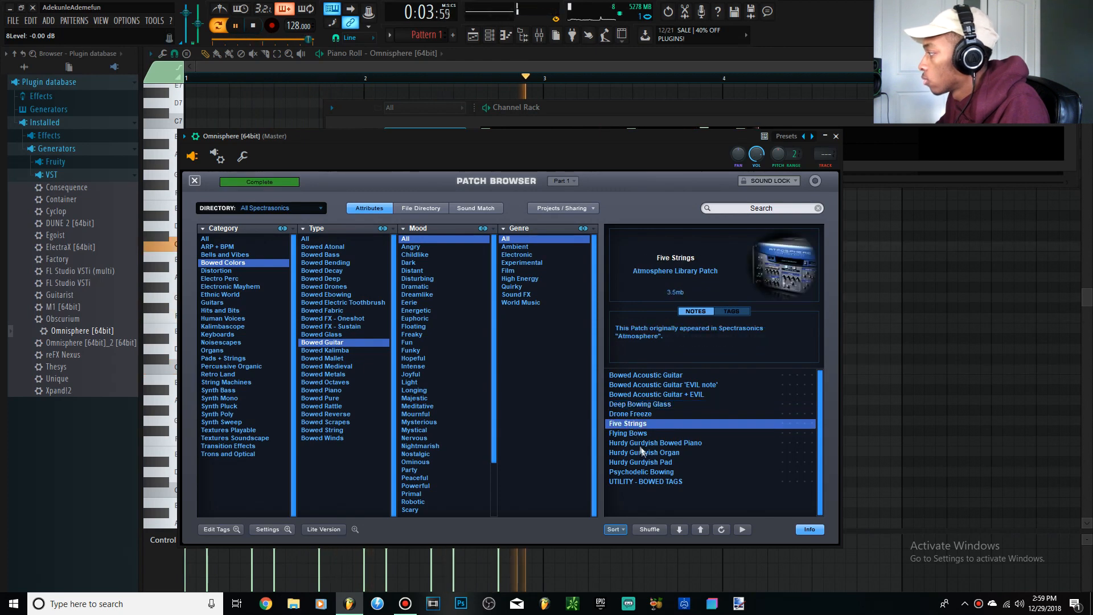
click(643, 444)
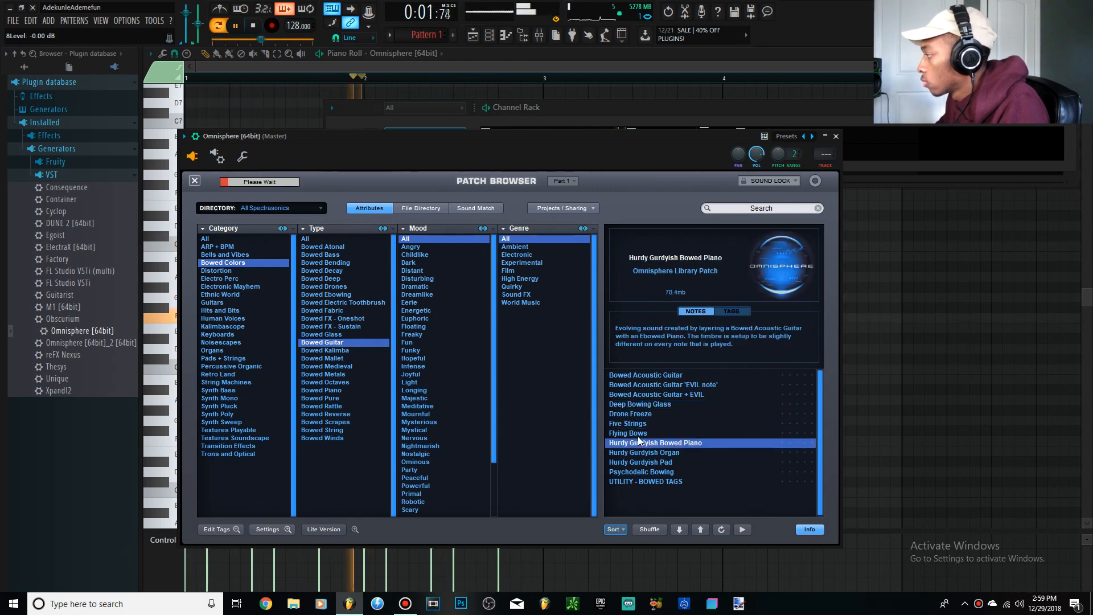
click(638, 435)
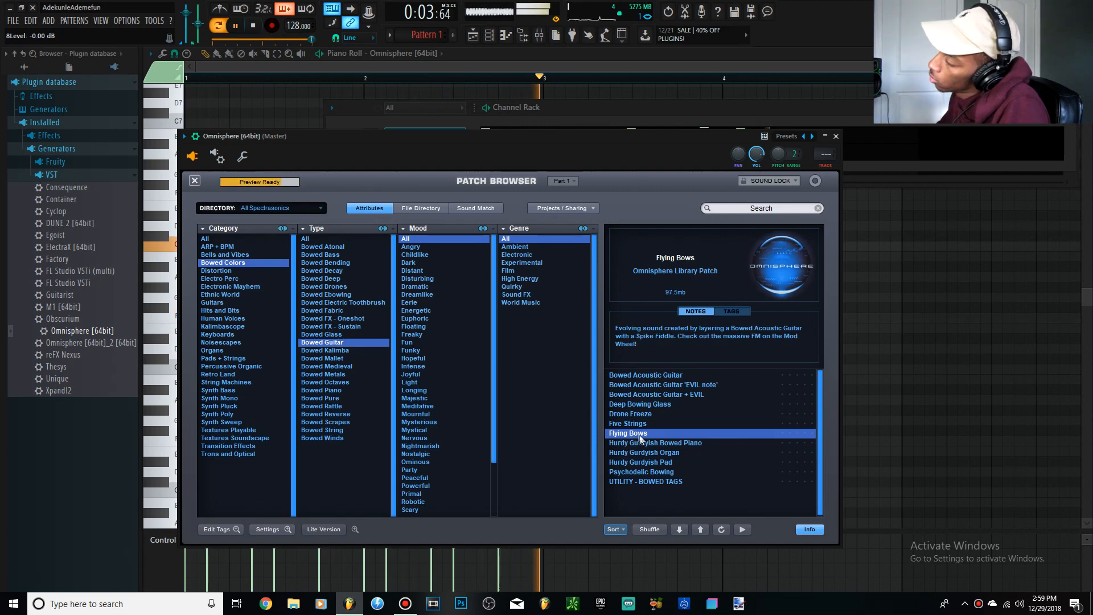
click(646, 443)
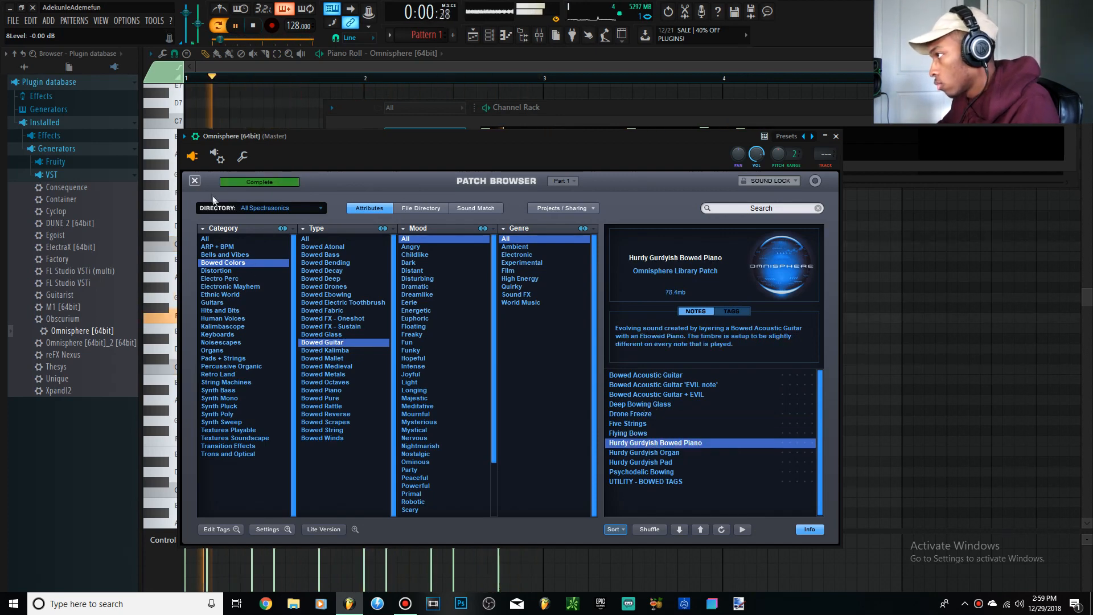
Step: Set Omnisphere's arpeggiator for Hurdy Gurdyish Bowed Piano to a 2-octave range and turn off steps 2 and 3
click(195, 181)
click(556, 294)
click(592, 293)
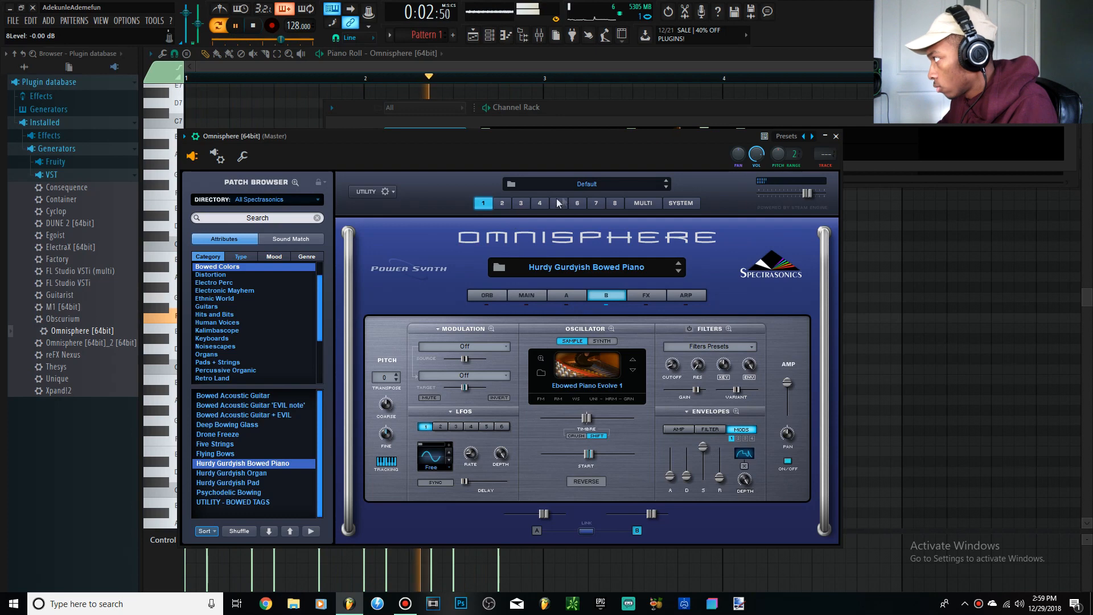
click(686, 296)
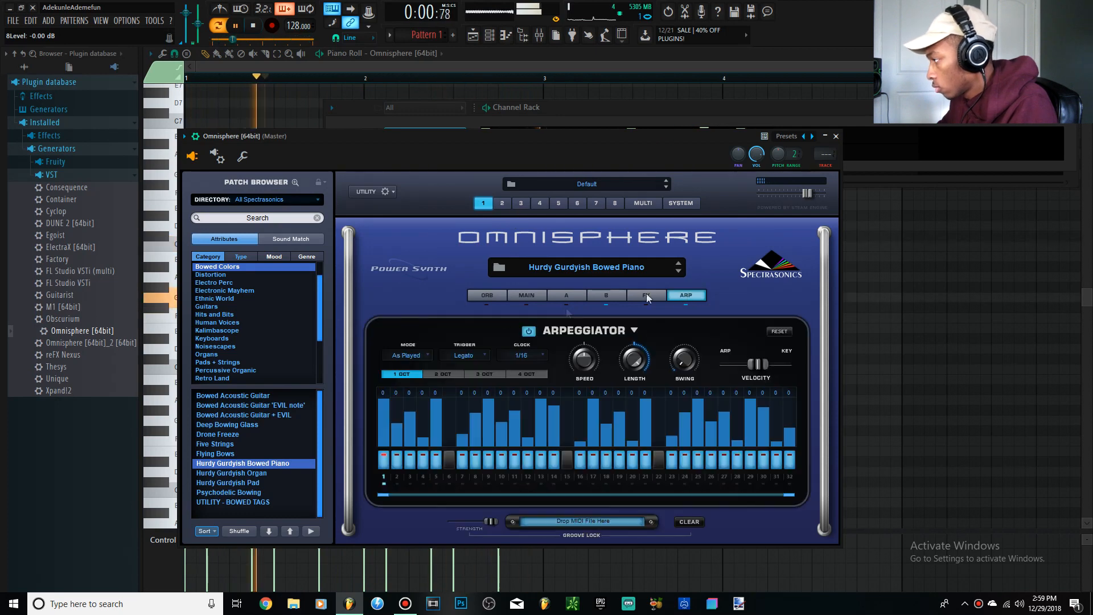
click(396, 459)
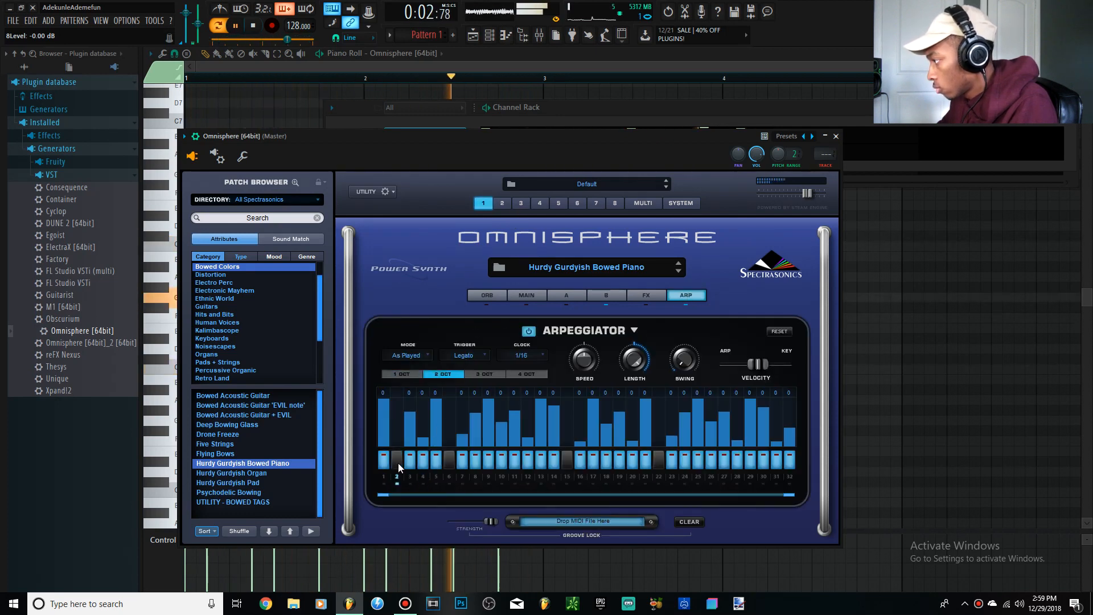
click(410, 460)
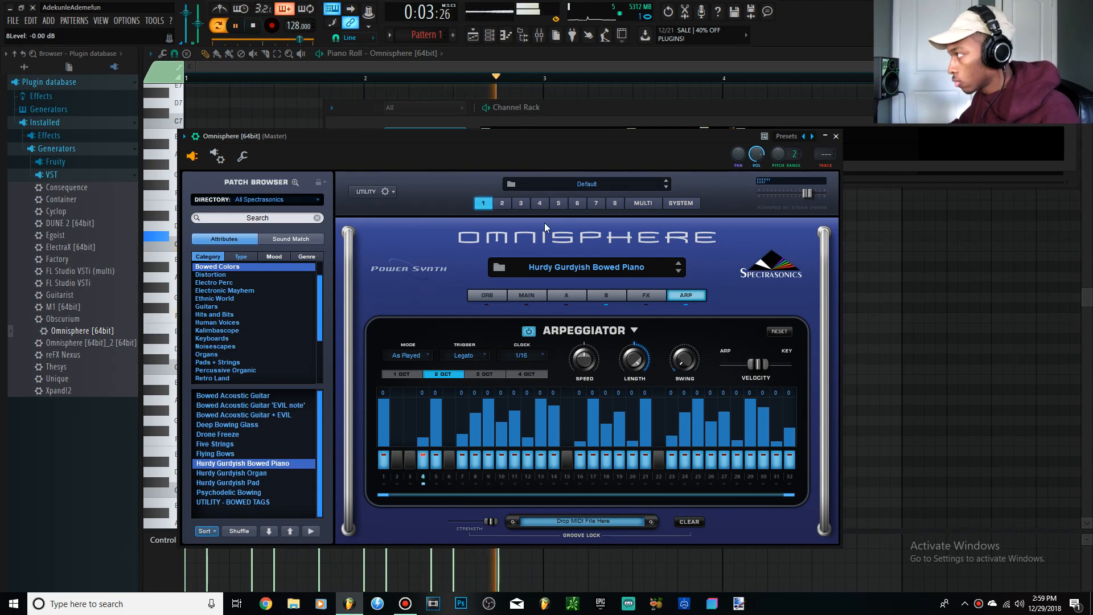
Step: Transpose all of Omnisphere's melody notes up one octave in the piano roll
click(567, 123)
click(530, 155)
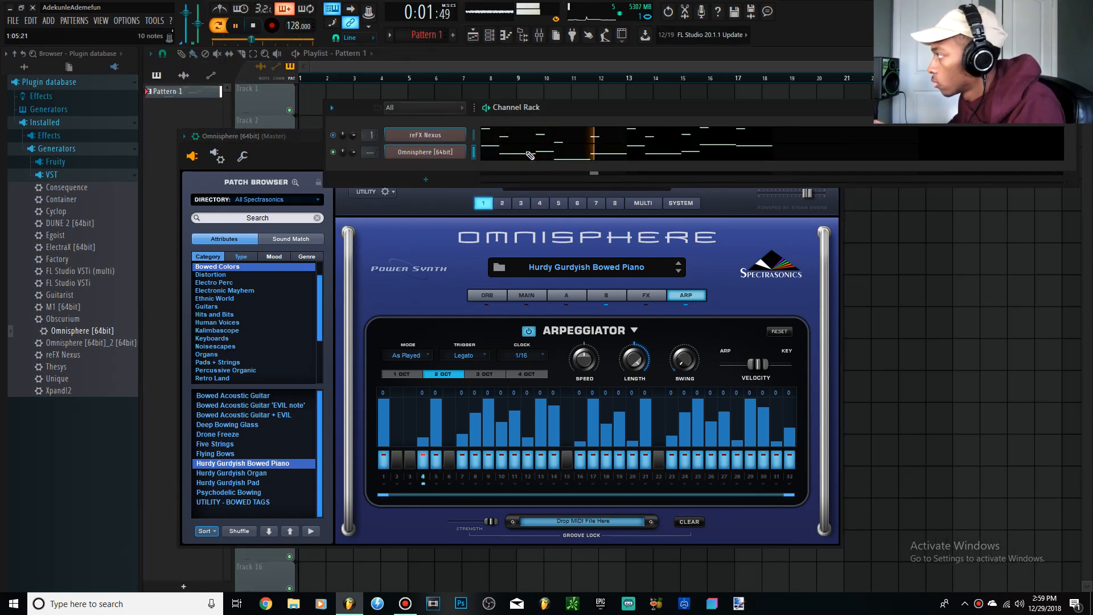
click(530, 155)
key(ctrl+Up)
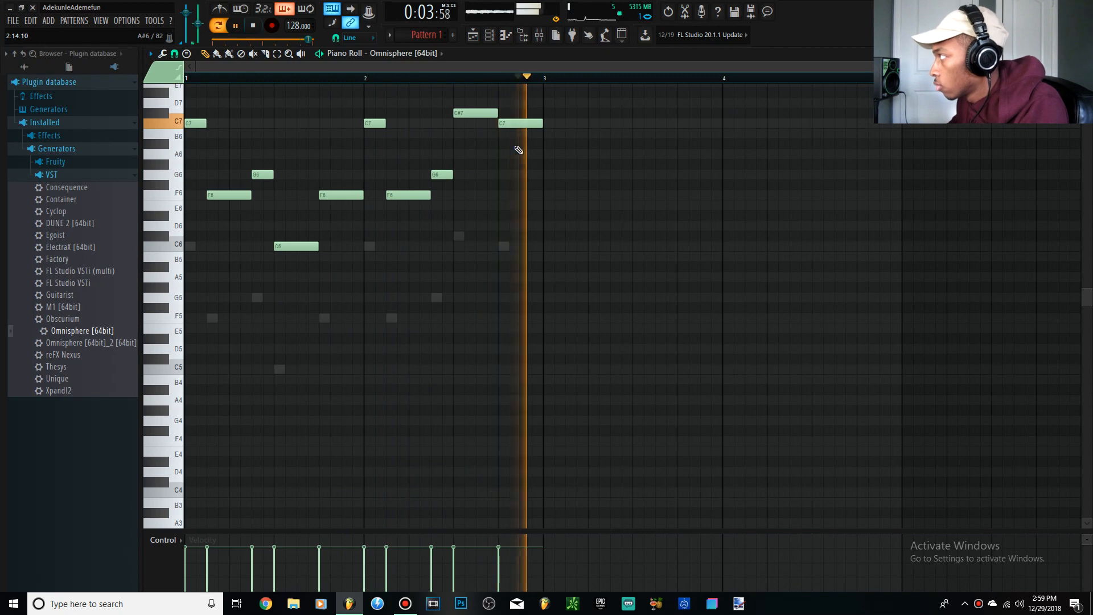
Step: Try the last two melody notes, C#7 and C7, an octave lower and return them to their original pitch
drag(542, 167, 472, 101)
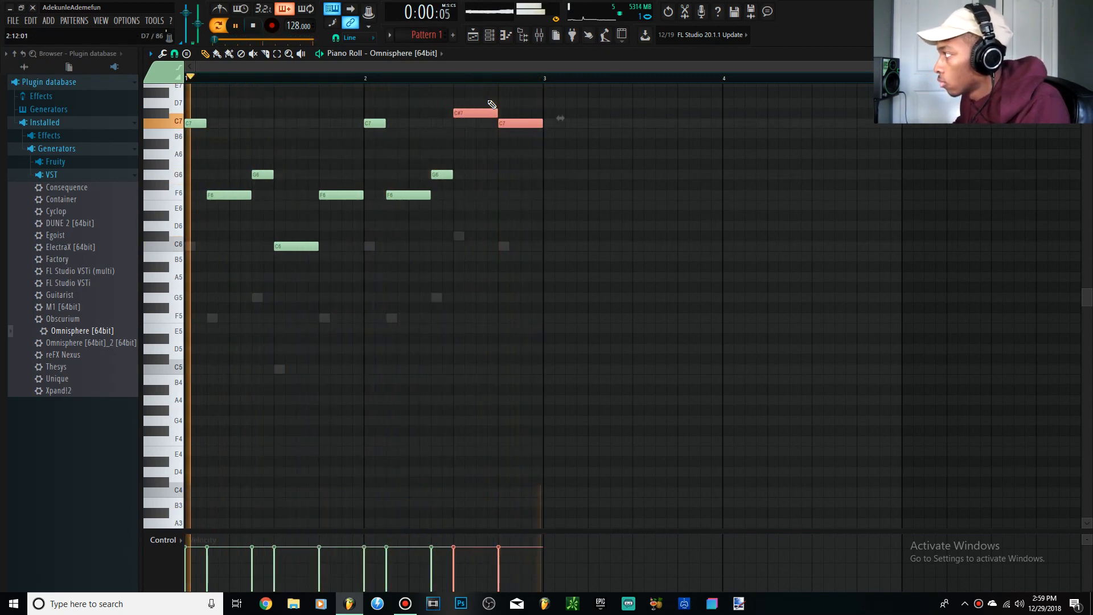
key(ctrl+Down)
key(ctrl+Up)
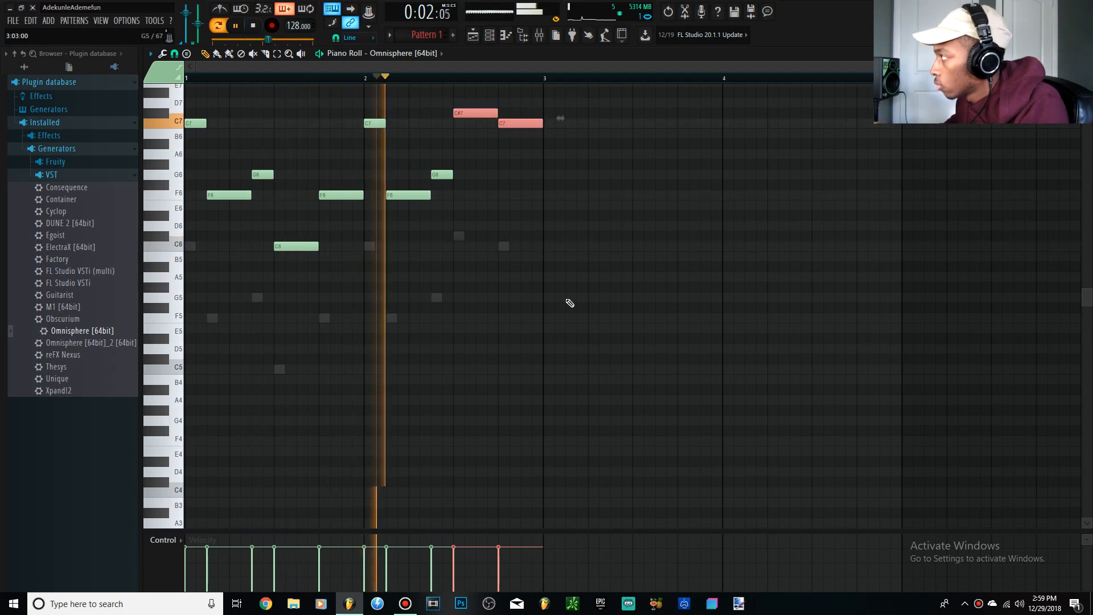
Step: Compare the 1-octave range of Omnisphere's arpeggiator with the 2-octave range and return to 2 octaves
key(F6)
click(428, 148)
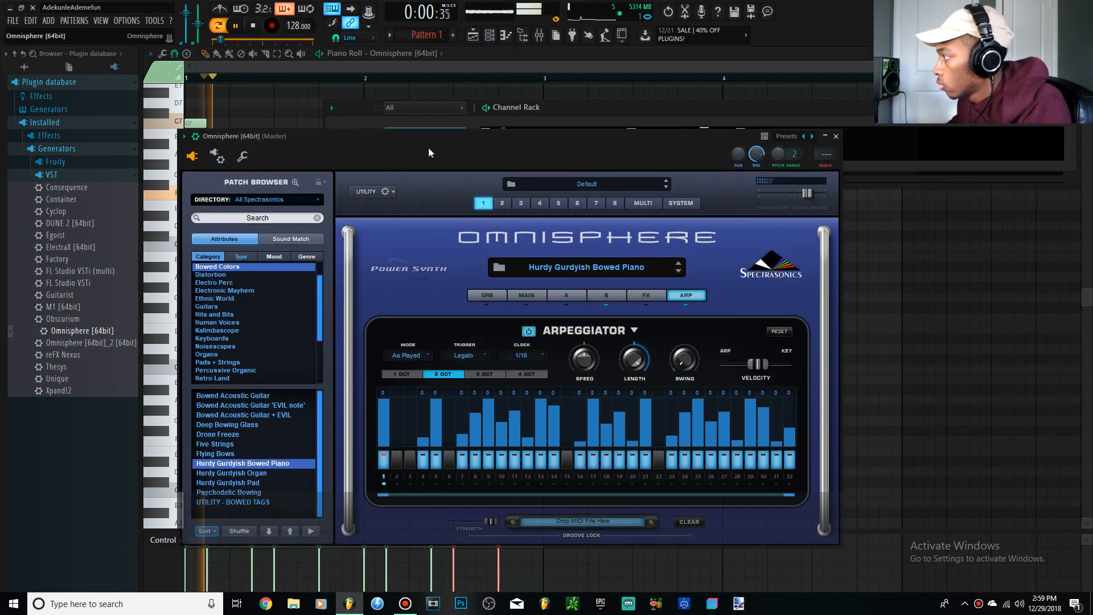
click(410, 373)
click(446, 374)
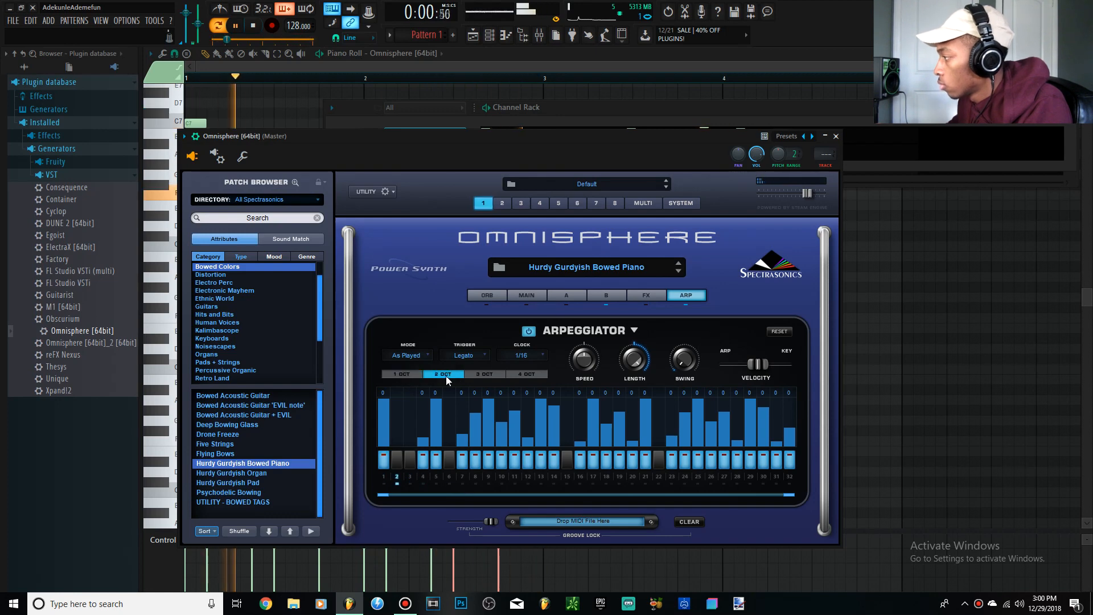
Step: Route the Omnisphere channel to mixer insert 1 and return to the channel rack
click(538, 35)
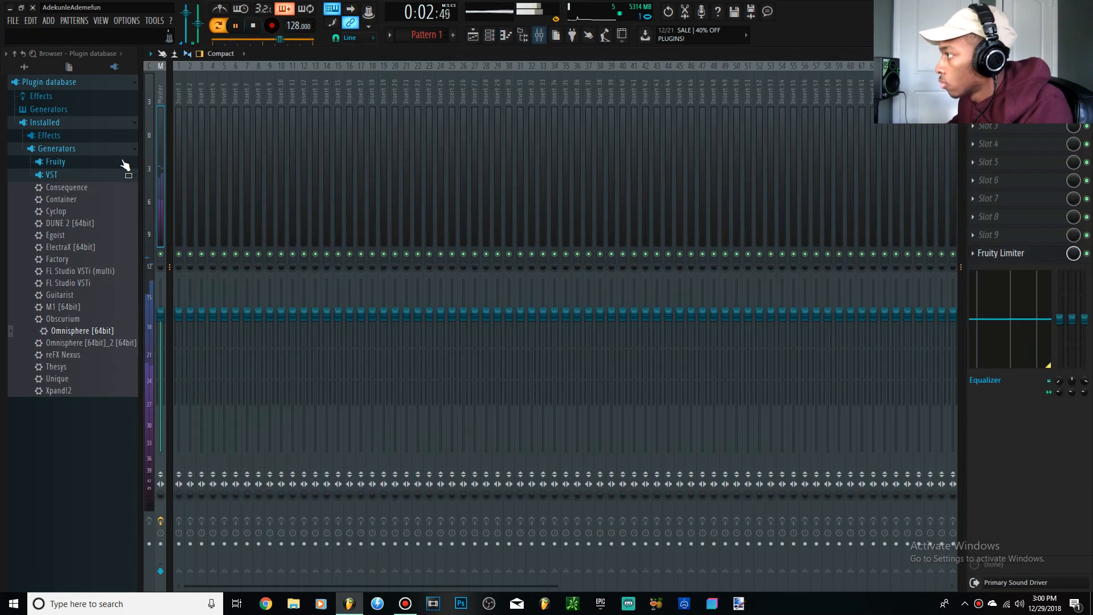
click(474, 35)
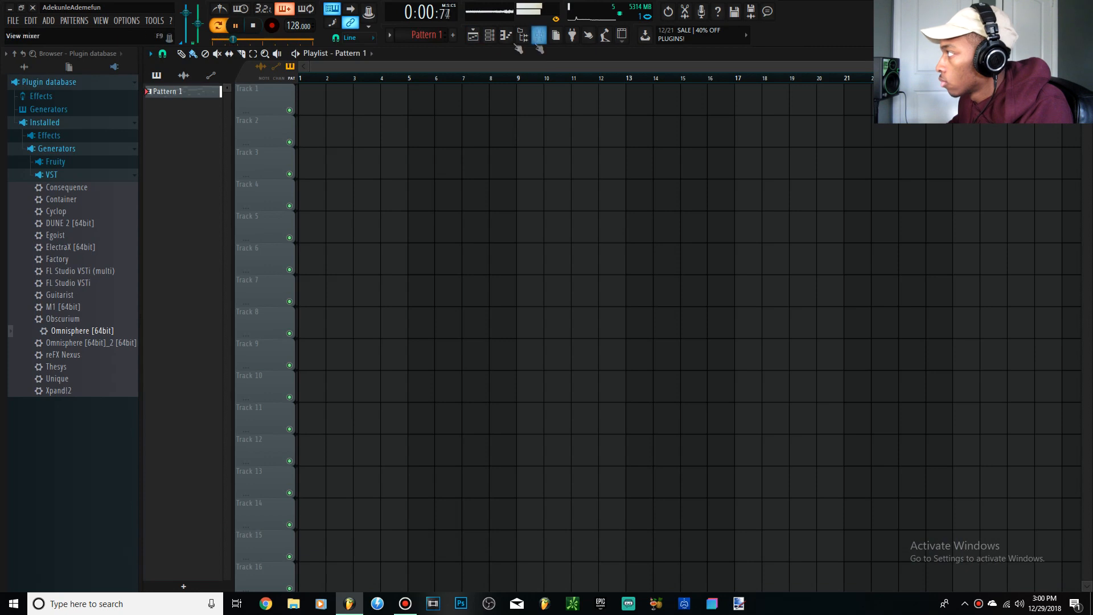
click(491, 36)
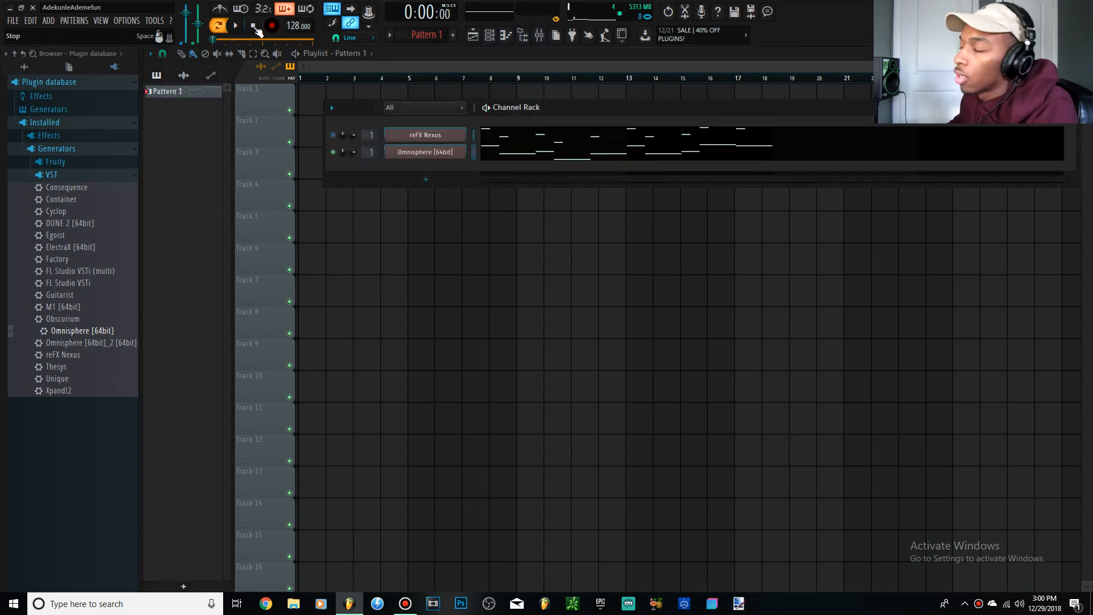
Step: Load Gross Beat on mixer insert 1, set its time effect to 1/2 Speed and play the pattern
click(541, 36)
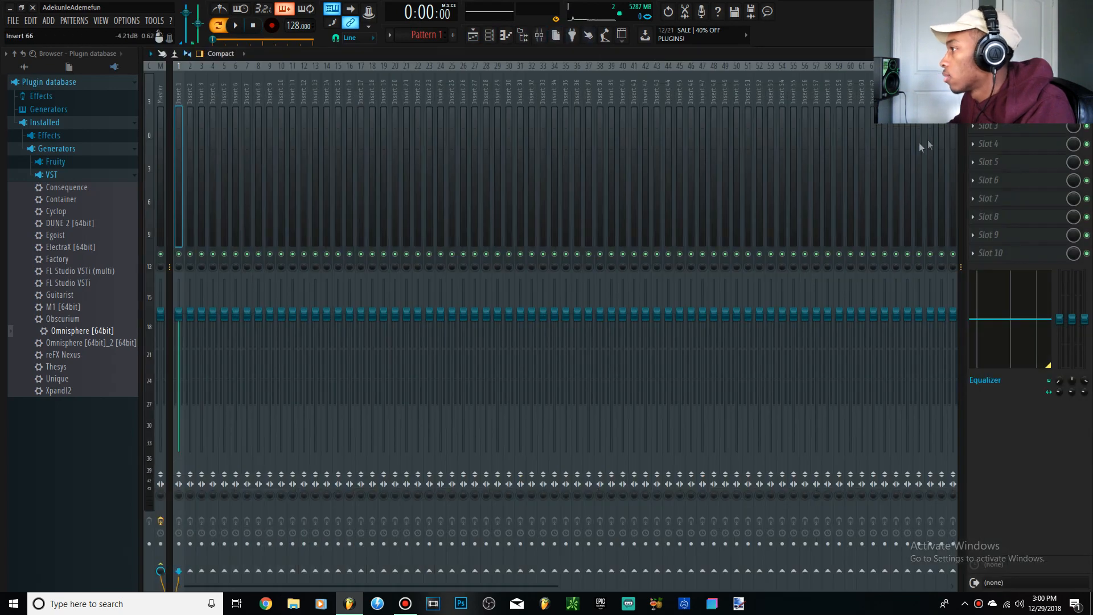
click(973, 107)
click(905, 149)
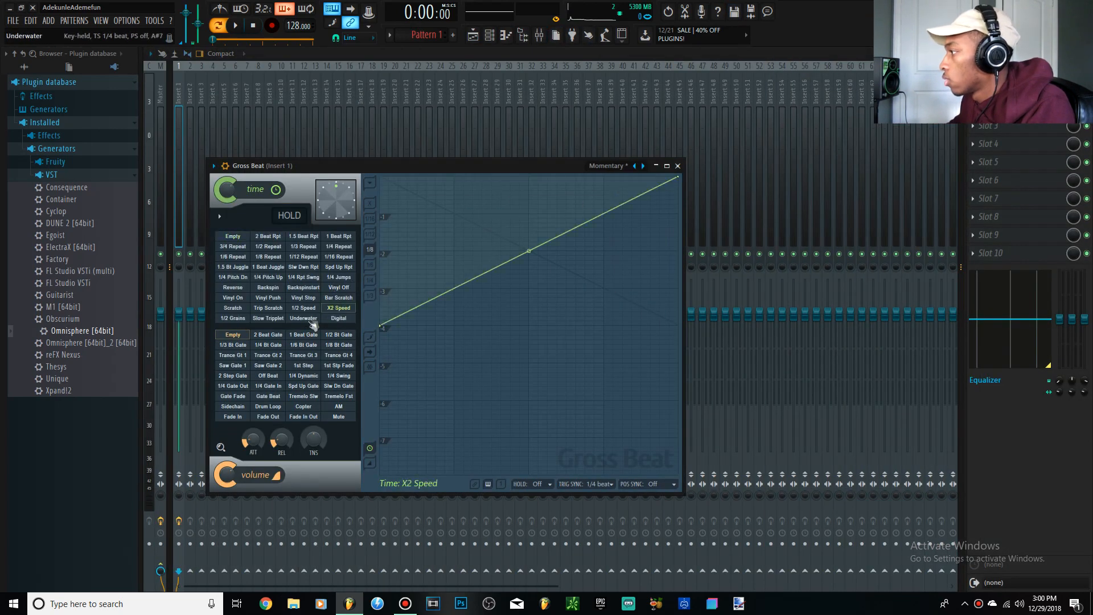
click(314, 309)
key(space)
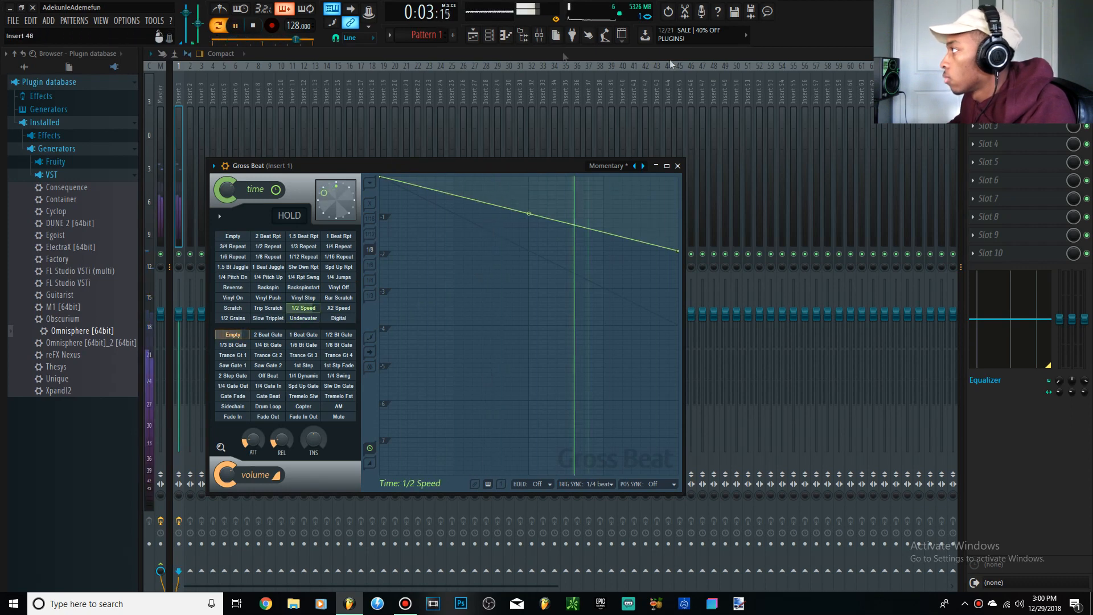
Step: Duplicate Omnisphere's two-bar melody into bars 3 and 4 of the piano roll
click(490, 35)
click(532, 152)
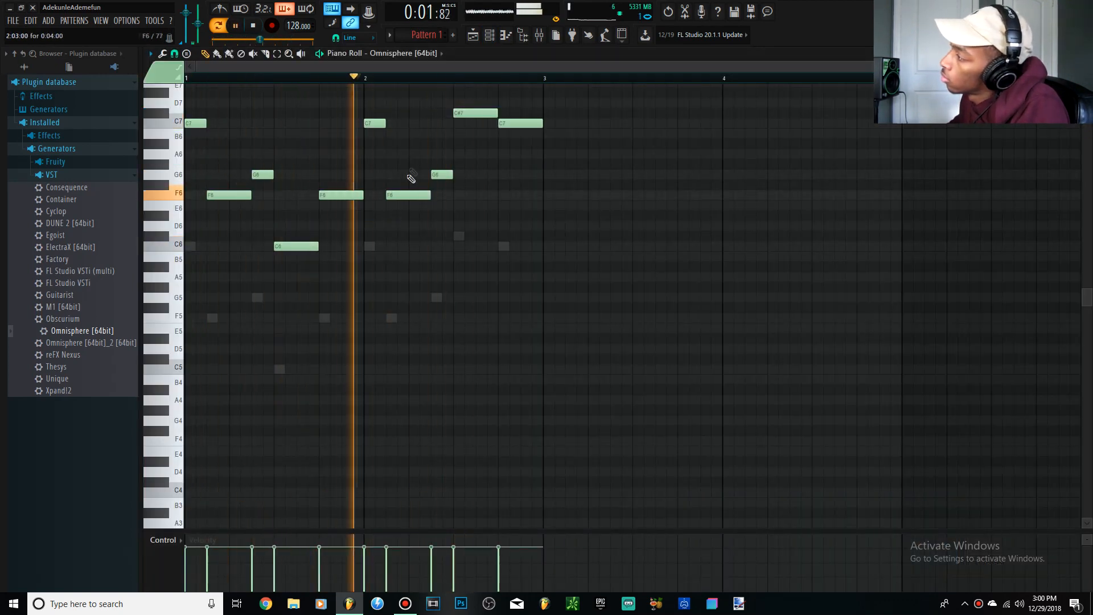
key(space)
drag(582, 384, 184, 78)
drag(196, 141, 549, 143)
key(space)
ctrl+click(495, 207)
scroll(493, 209, down, 2)
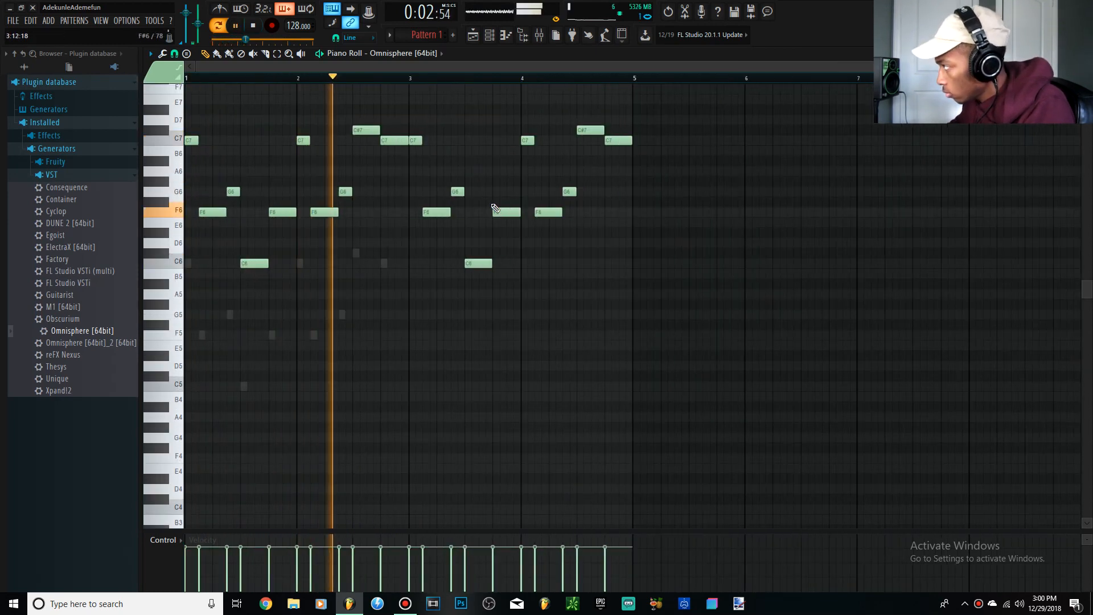
Step: Raise the first notes of bars 3 and 4 in the Omnisphere melody to C#7
key(space)
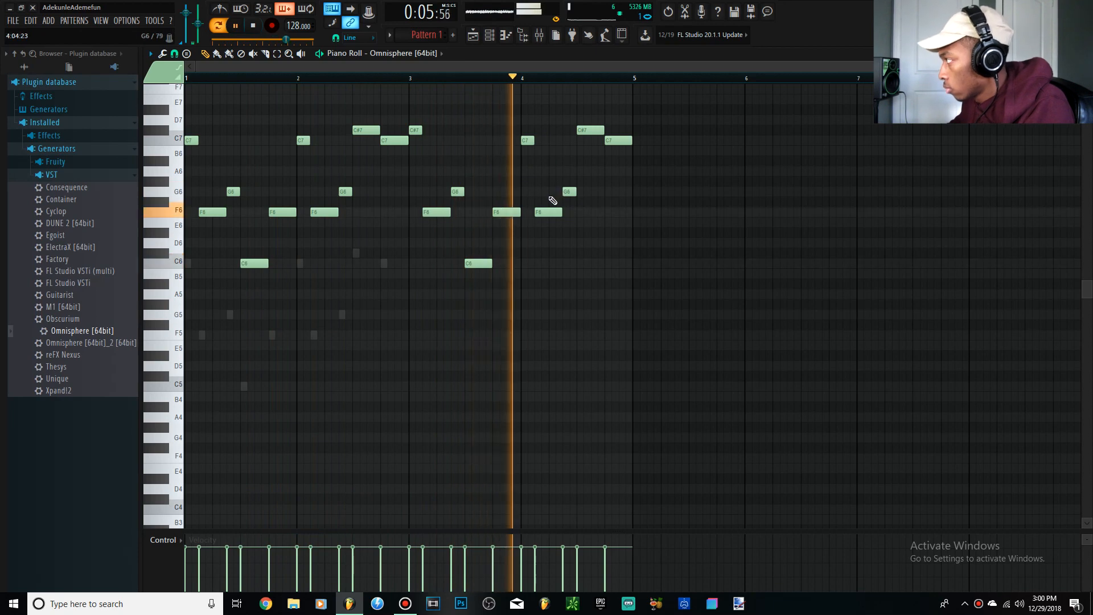
drag(525, 140, 525, 130)
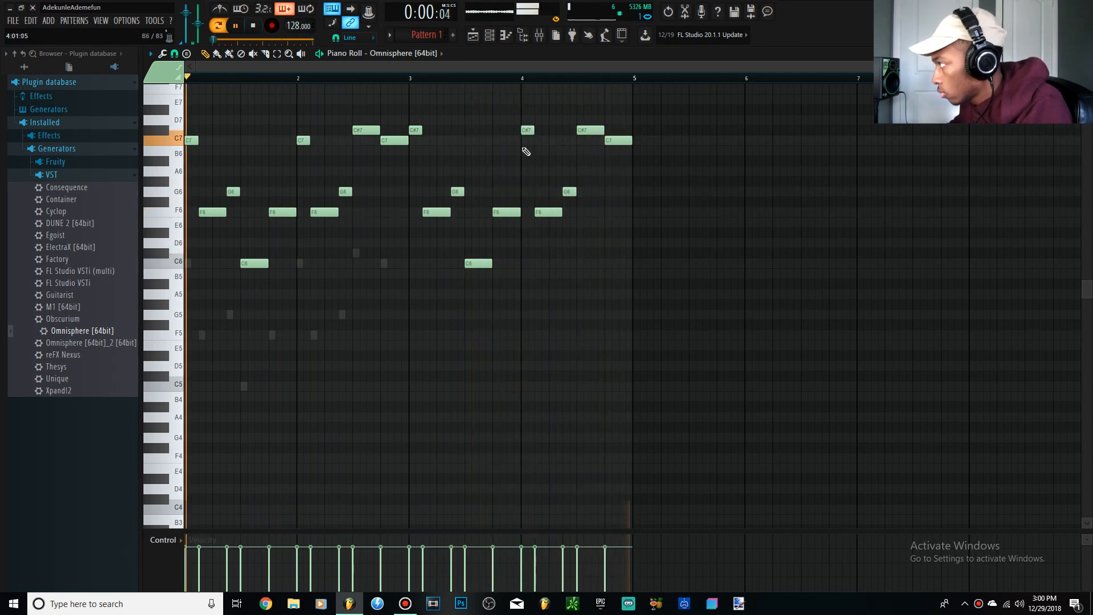
Step: Set Omnisphere's arpeggiator to a 1-octave range and turn step 3 back on
key(F6)
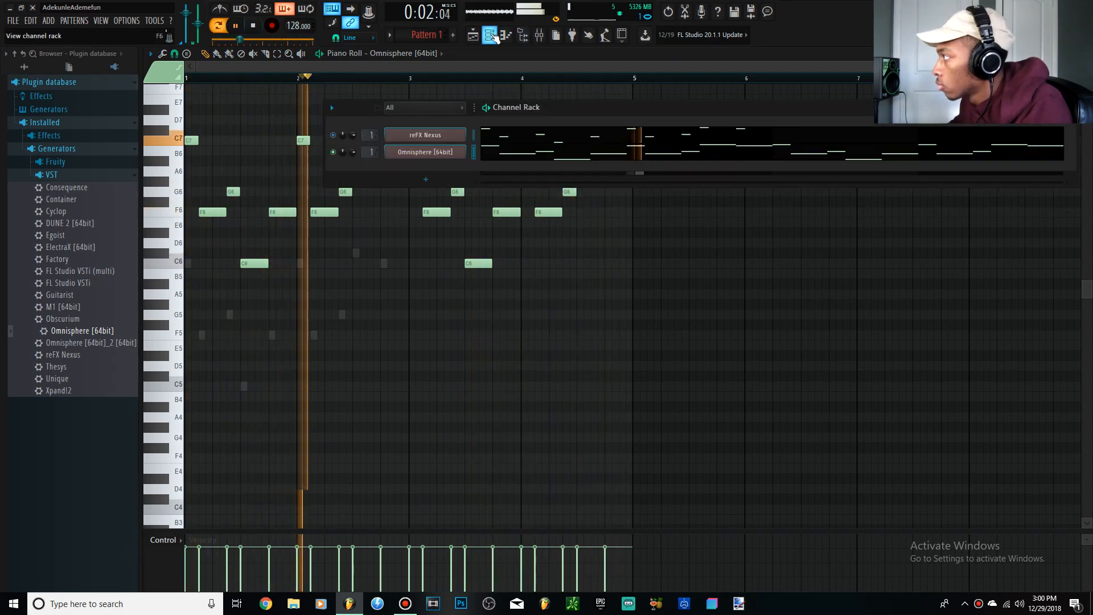
click(425, 152)
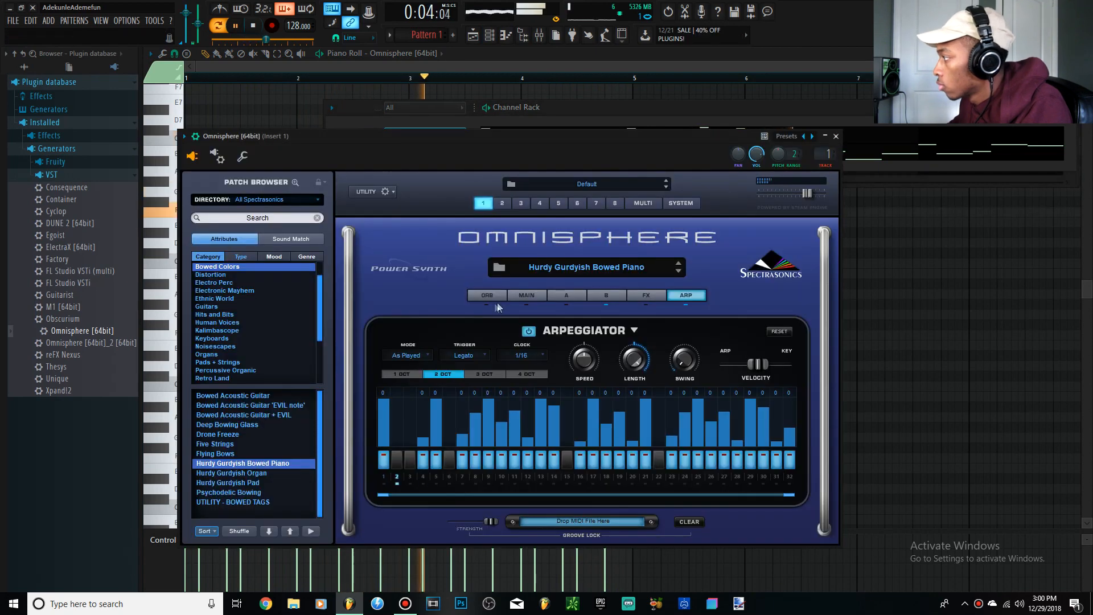
click(401, 374)
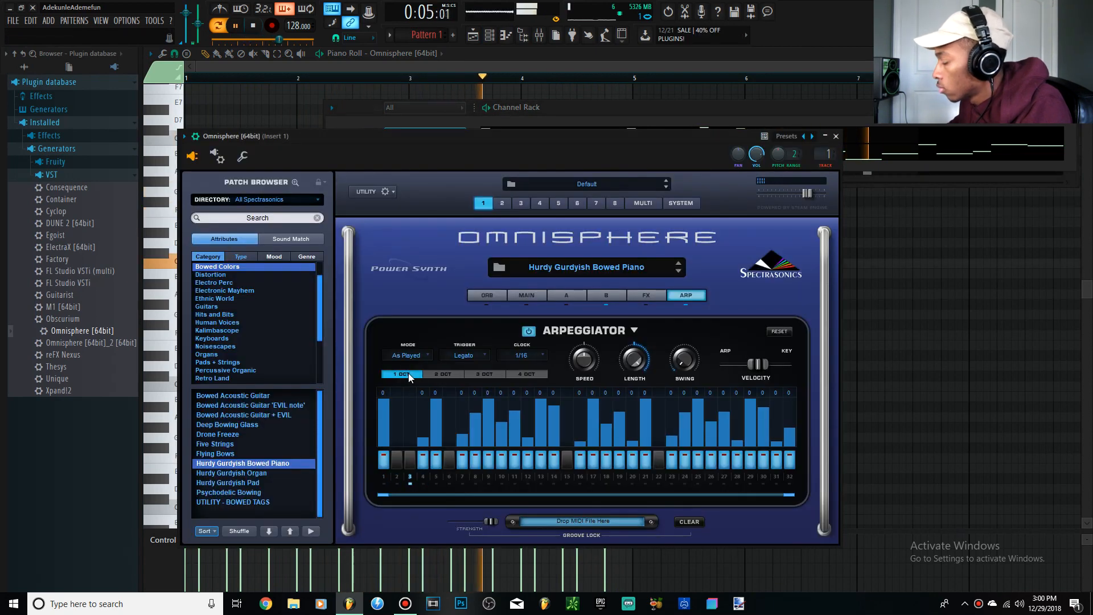
click(408, 459)
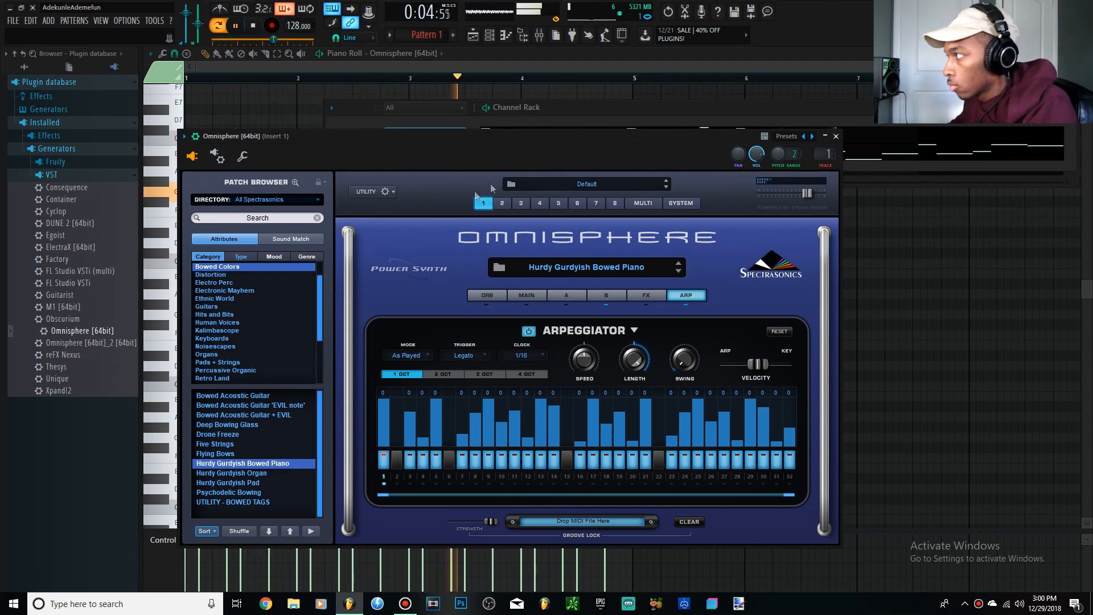
Step: Transpose the entire four-bar Omnisphere melody up one octave and reopen the Omnisphere instrument
key(F9)
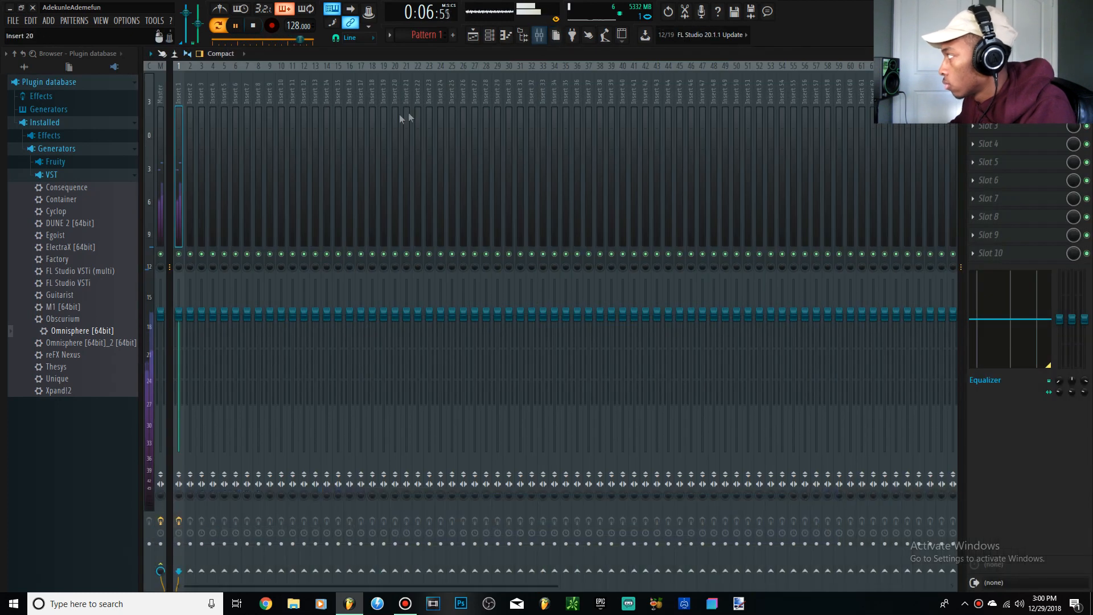
click(504, 39)
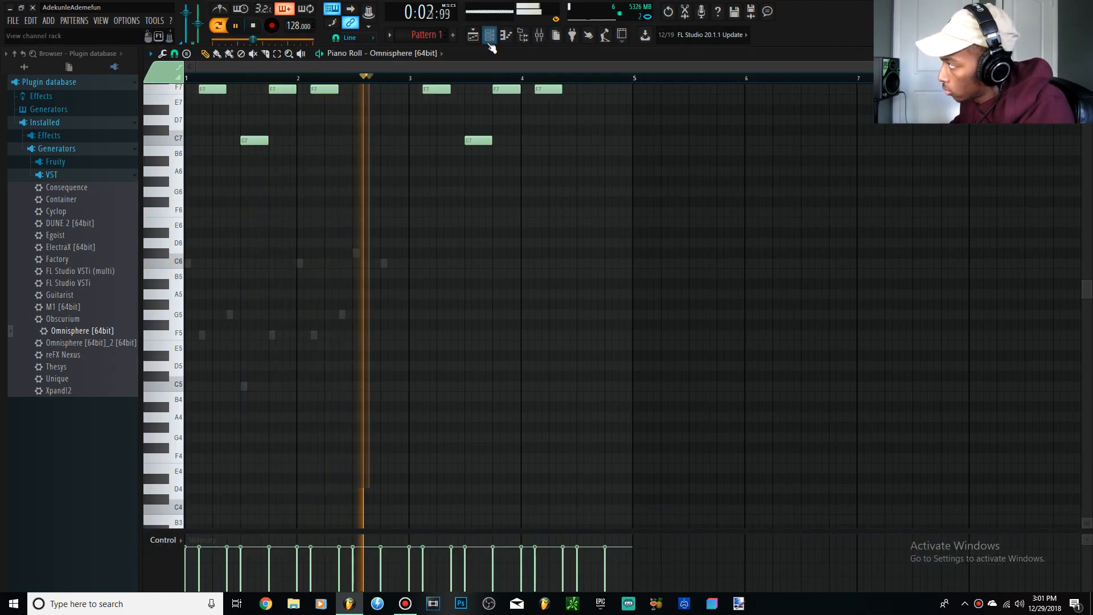
click(490, 38)
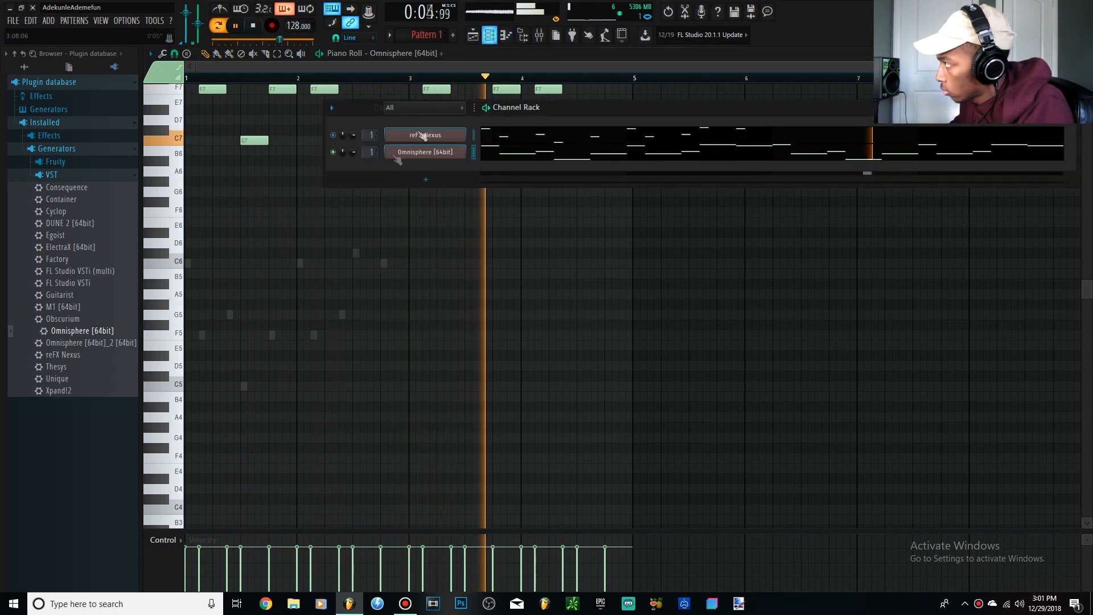
click(426, 160)
click(558, 295)
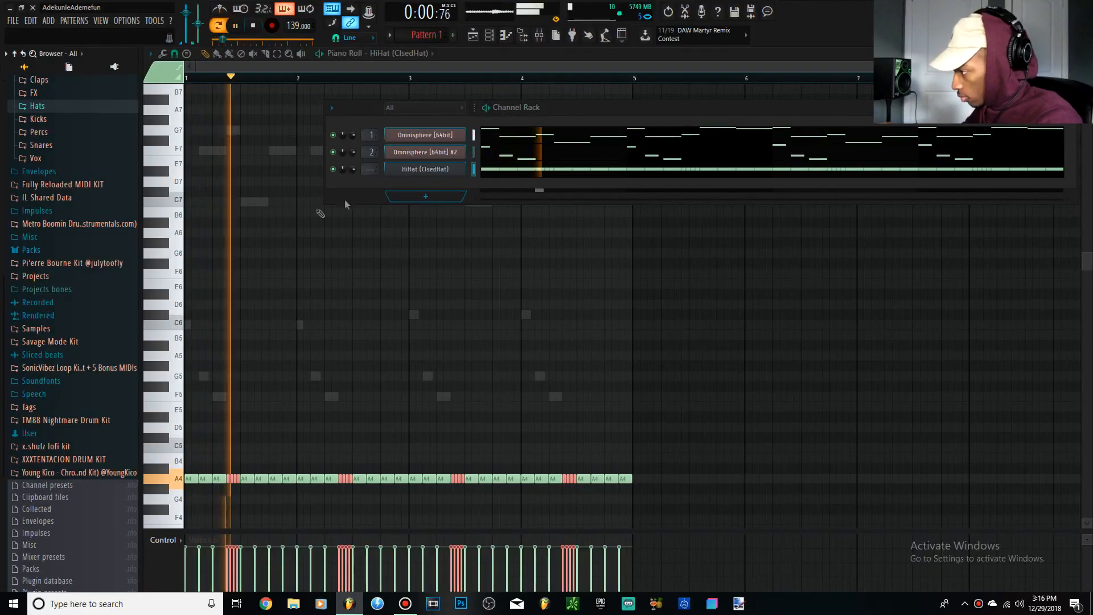
Step: Stop playback and add Black Mans Dream Snare from the Snares folder as a new channel below the HiHat
key(space)
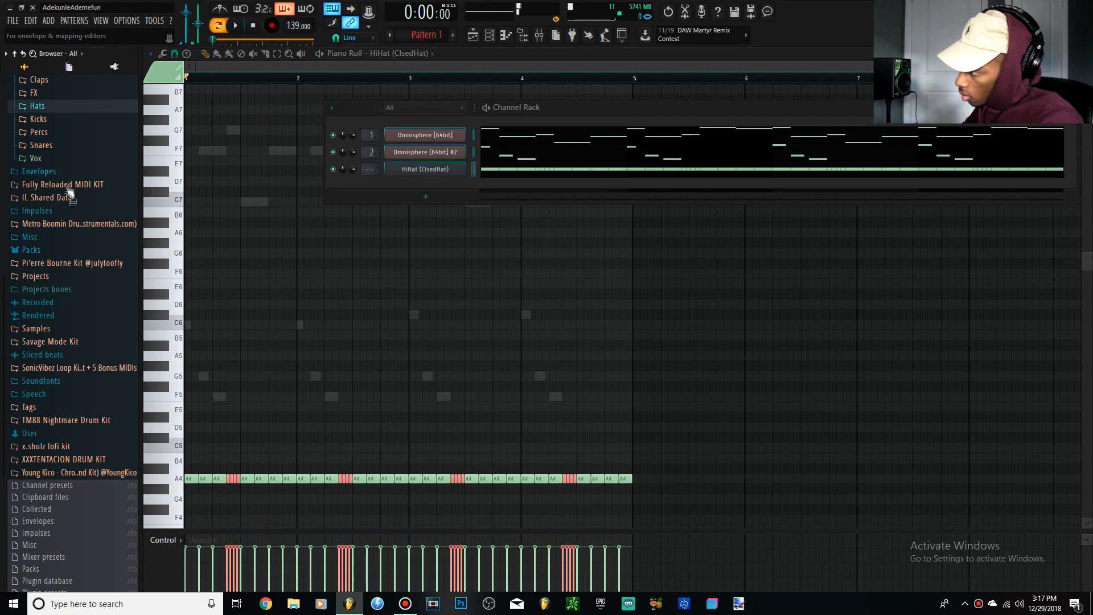
scroll(50, 164, up, 2)
click(50, 218)
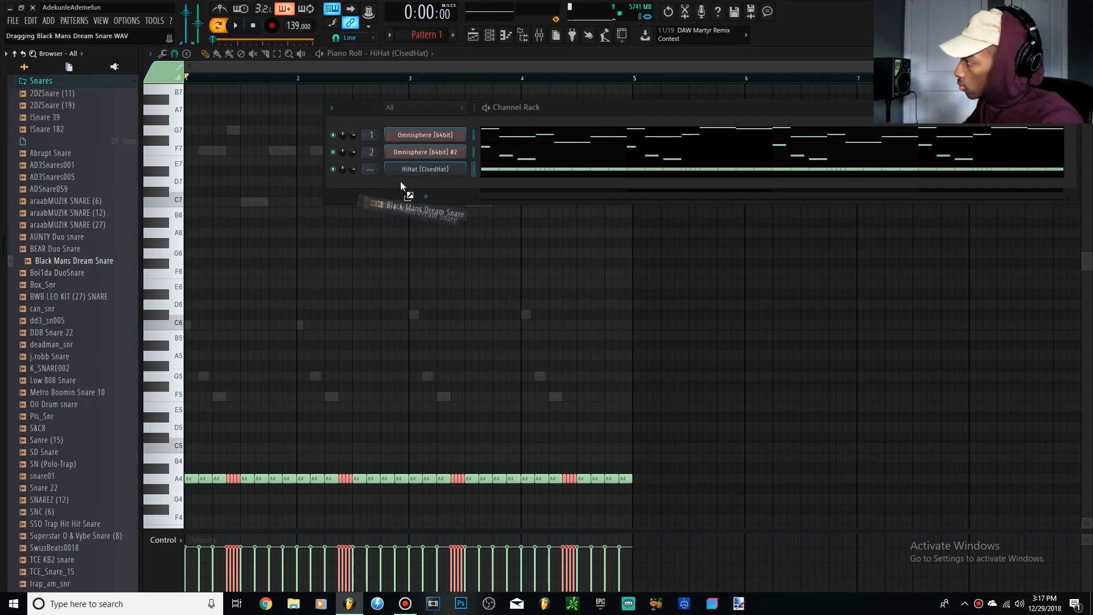
drag(401, 181, 402, 183)
Step: Place a Black Mans Dream Snare hit on beat 3 of each of the four bars and play the pattern
key(space)
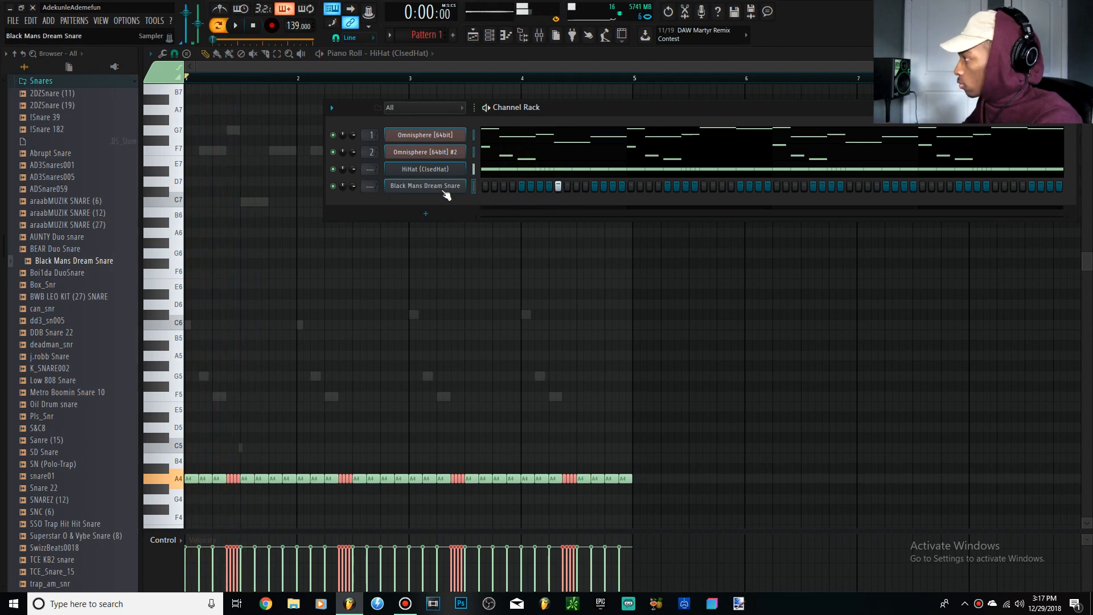
click(444, 192)
key(space)
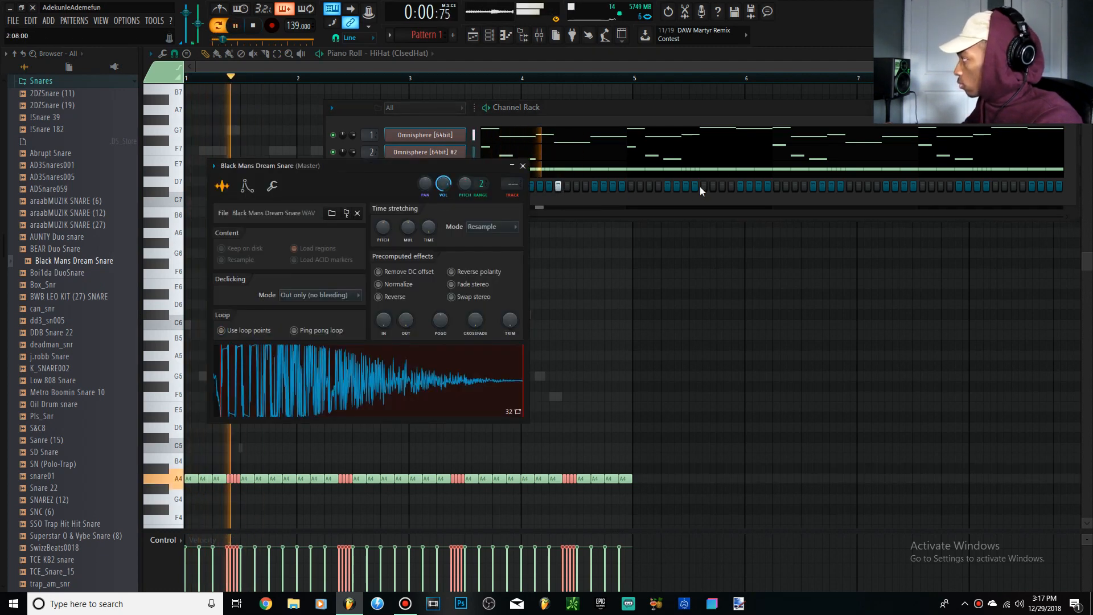
click(702, 186)
click(849, 186)
click(995, 186)
key(space)
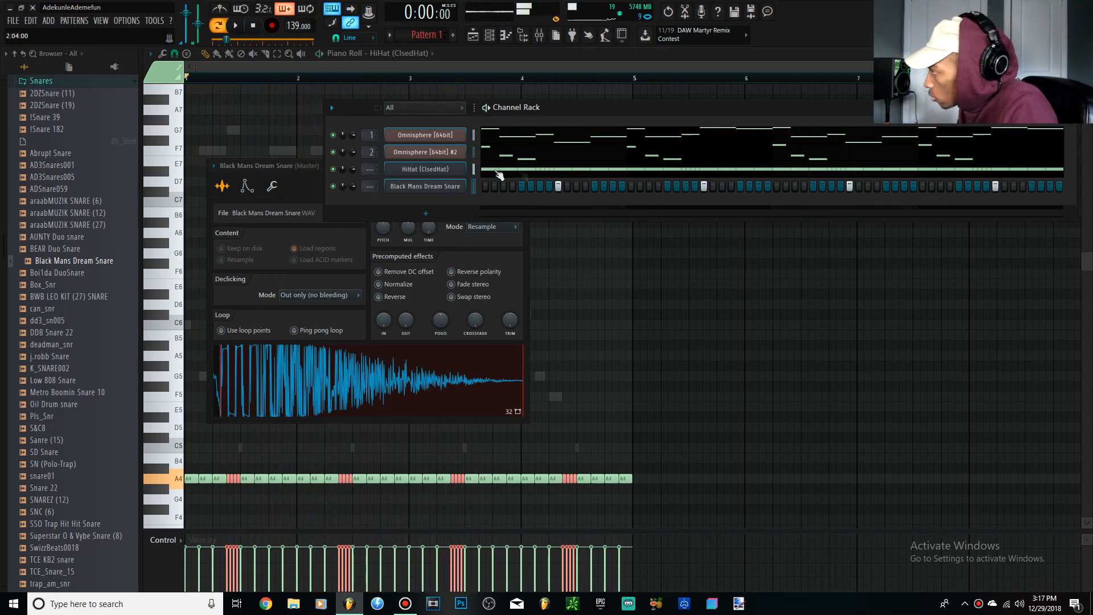
Step: Lower all four Black Mans Dream Snare notes to G#4 in the piano roll and play the pattern from the channel rack
right_click(449, 193)
drag(740, 453, 229, 476)
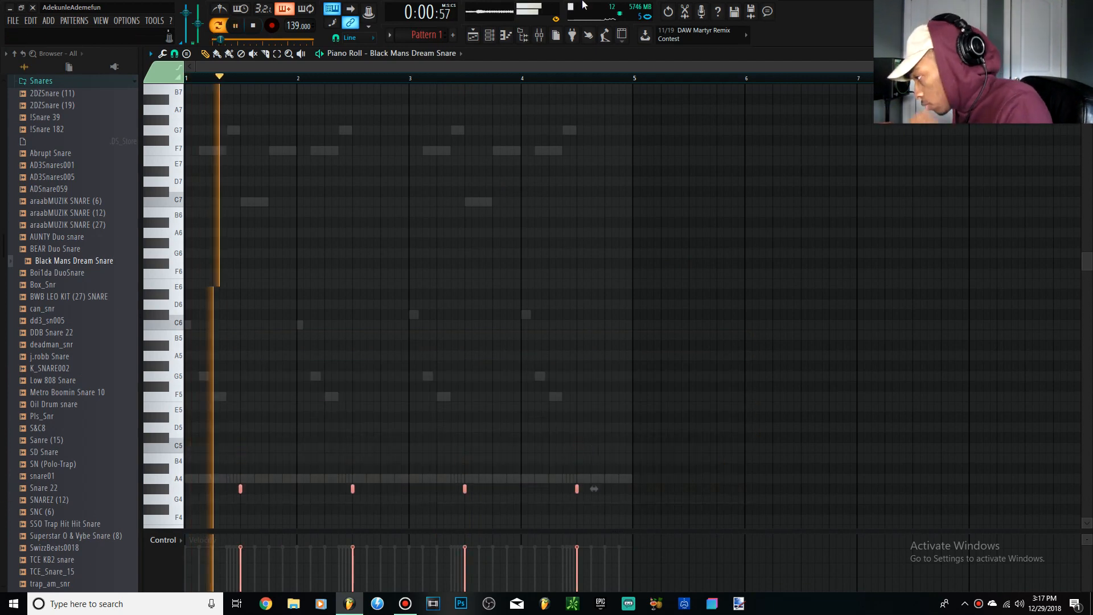
click(489, 29)
key(space)
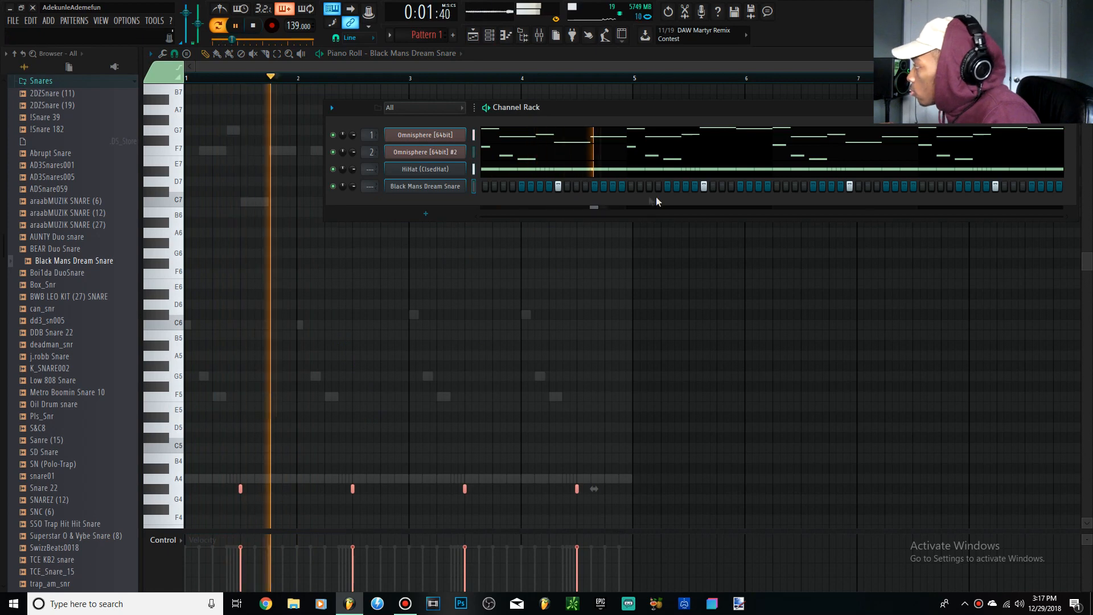
Step: Add a Black Mans Dream Snare hit on step 15 of bar 1 and set it to A4
click(612, 186)
key(space)
drag(304, 436, 257, 466)
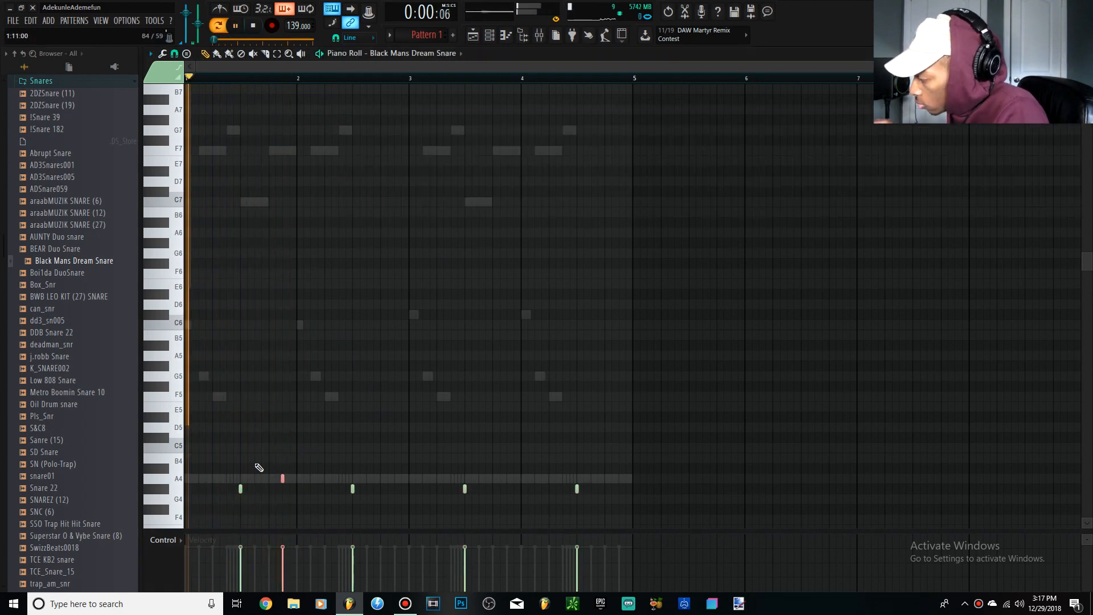
Step: Raise the four main snare notes to A4 and play the pattern with the channel rack open
drag(628, 490, 212, 496)
key(shift+Up)
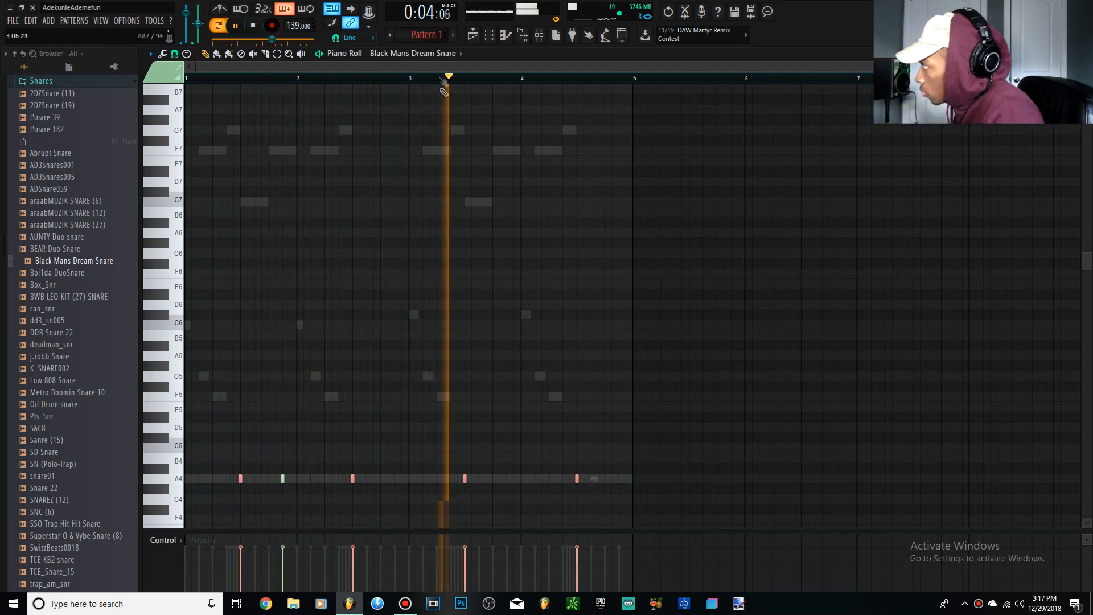
key(space)
key(F6)
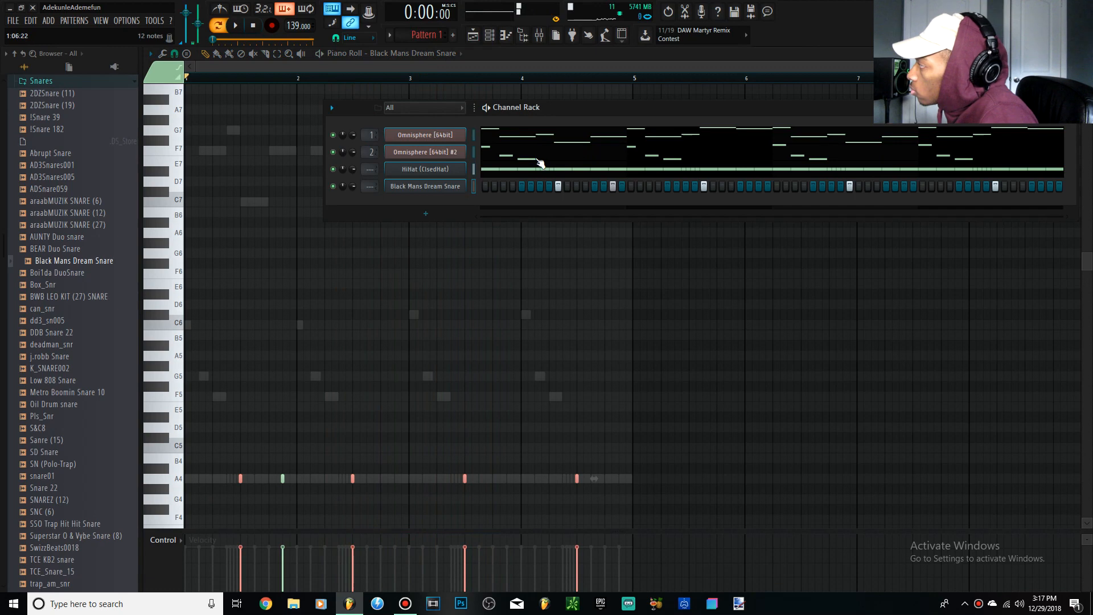
key(space)
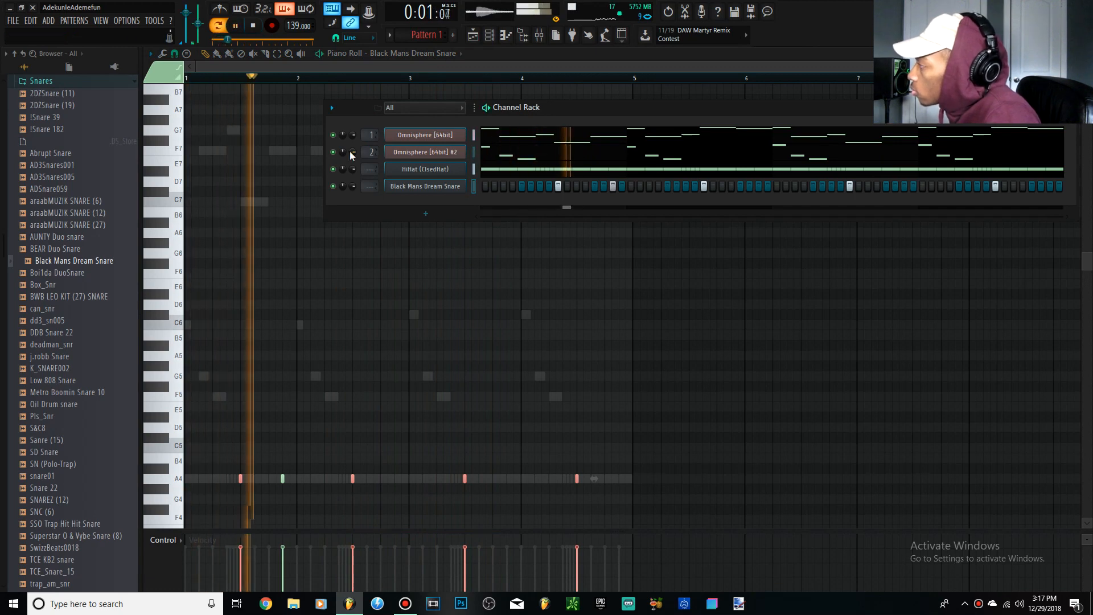
Step: Shorten the four F5 notes of the second Omnisphere melody and play the pattern
key(F9)
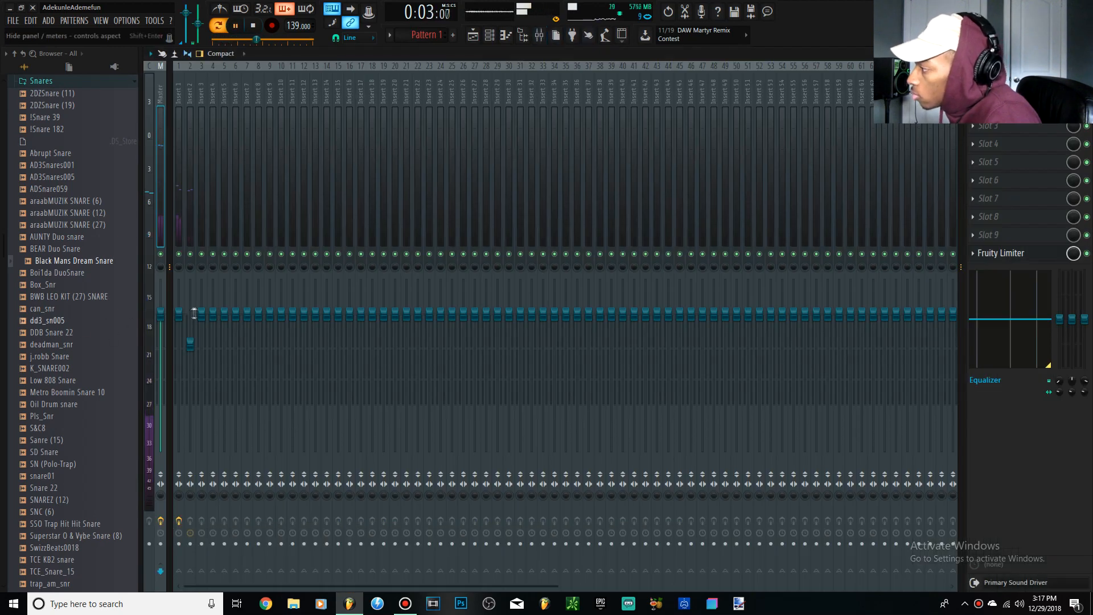
click(490, 37)
click(526, 157)
drag(576, 414, 154, 398)
scroll(245, 394, up, 5)
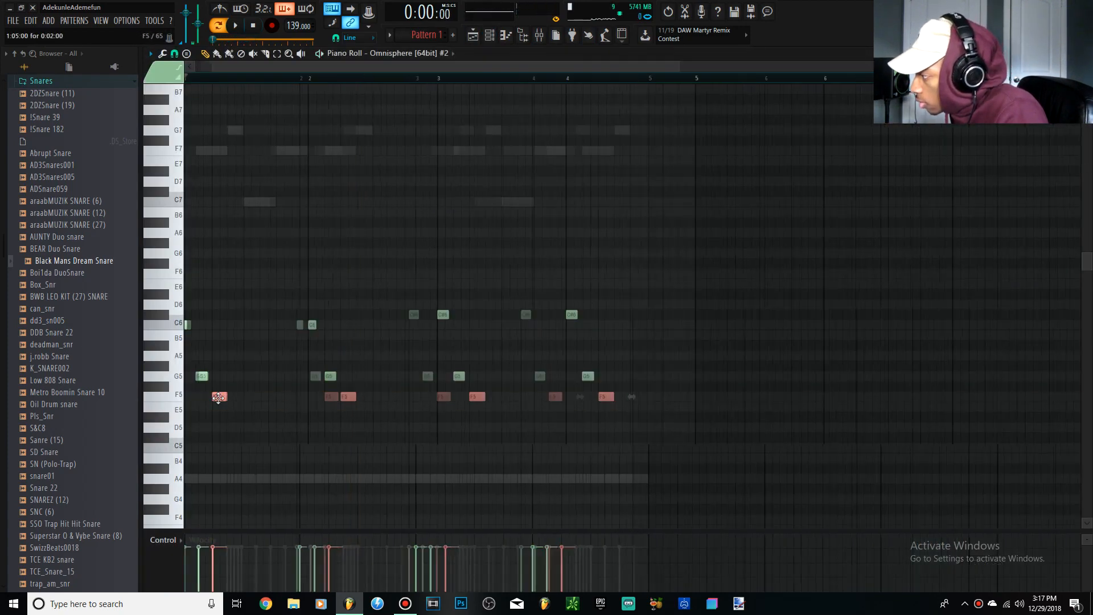
drag(226, 398, 231, 394)
scroll(262, 395, down, 3)
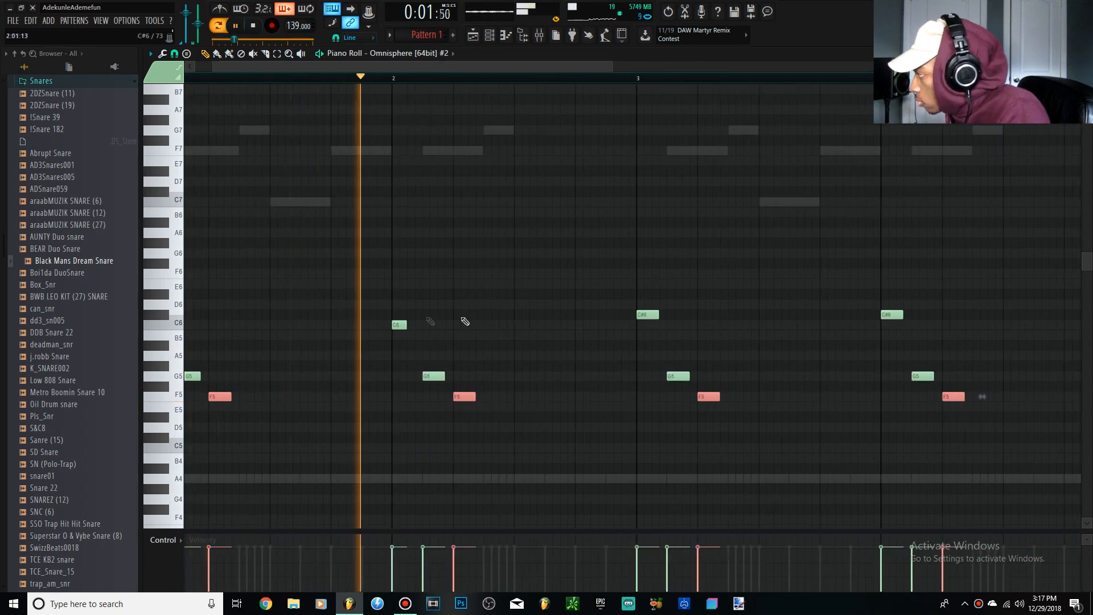
scroll(461, 310, down, 3)
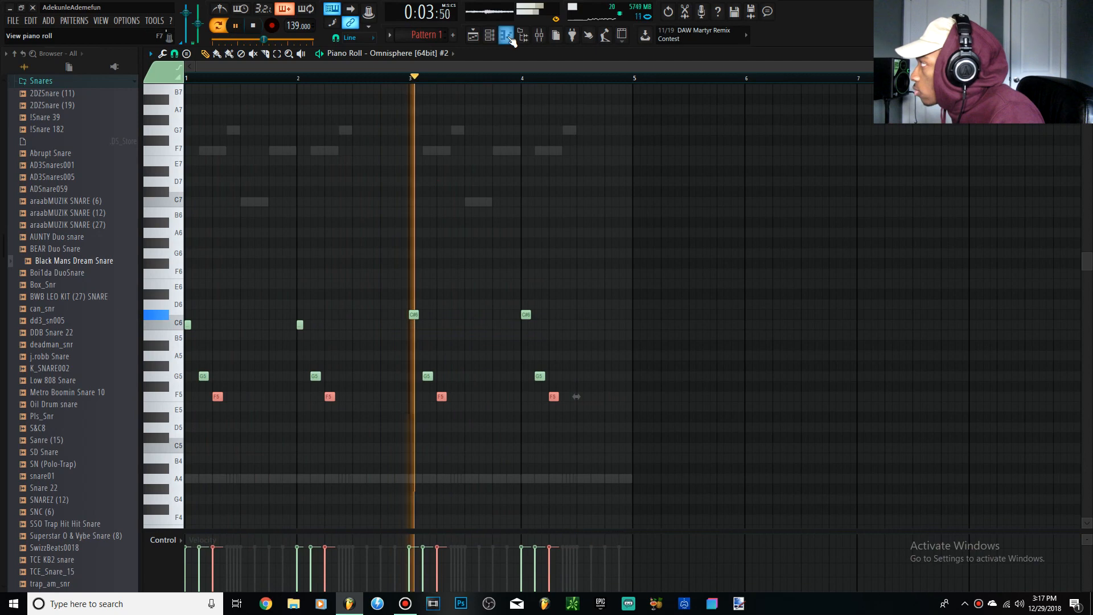
key(F6)
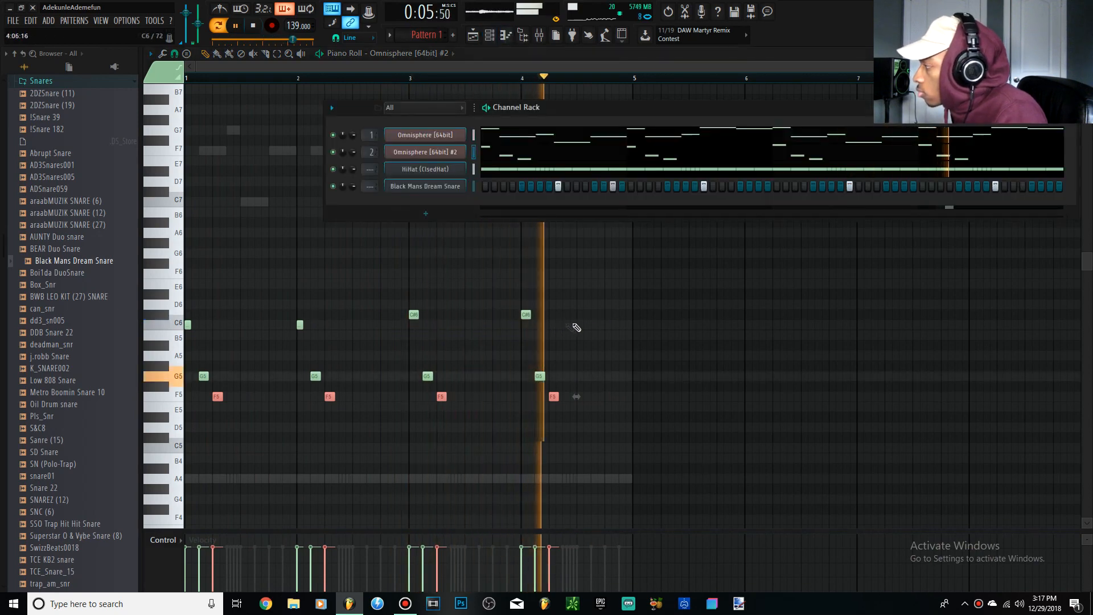
Step: Shorten the two C#6 notes that open bars 3 and 4 of the second Omnisphere melody
drag(568, 331, 399, 311)
key(ctrl+space)
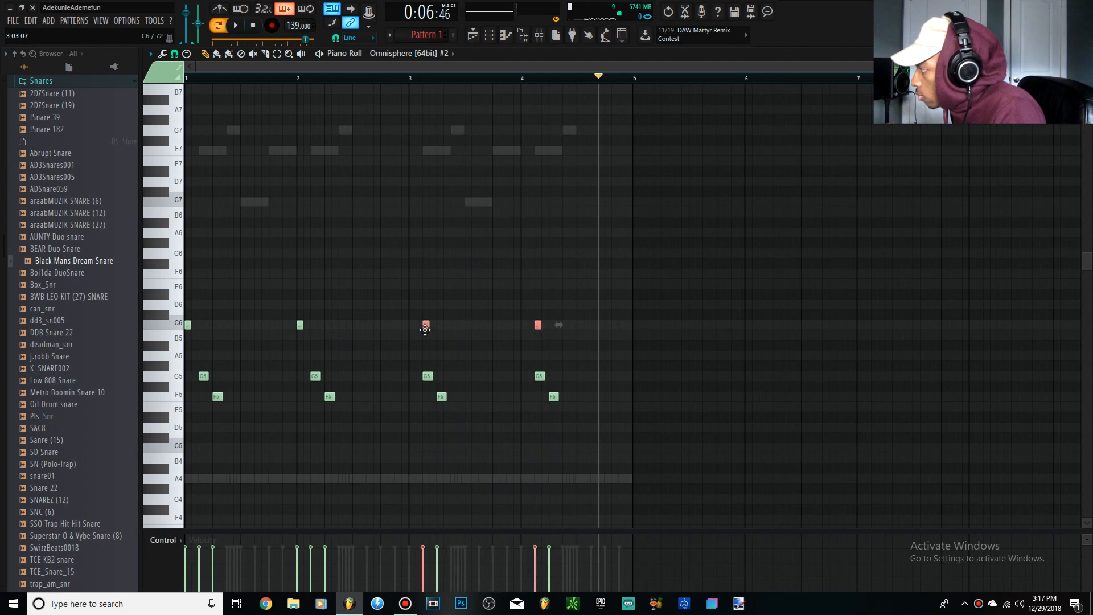
key(space)
key(ctrl+d)
key(F6)
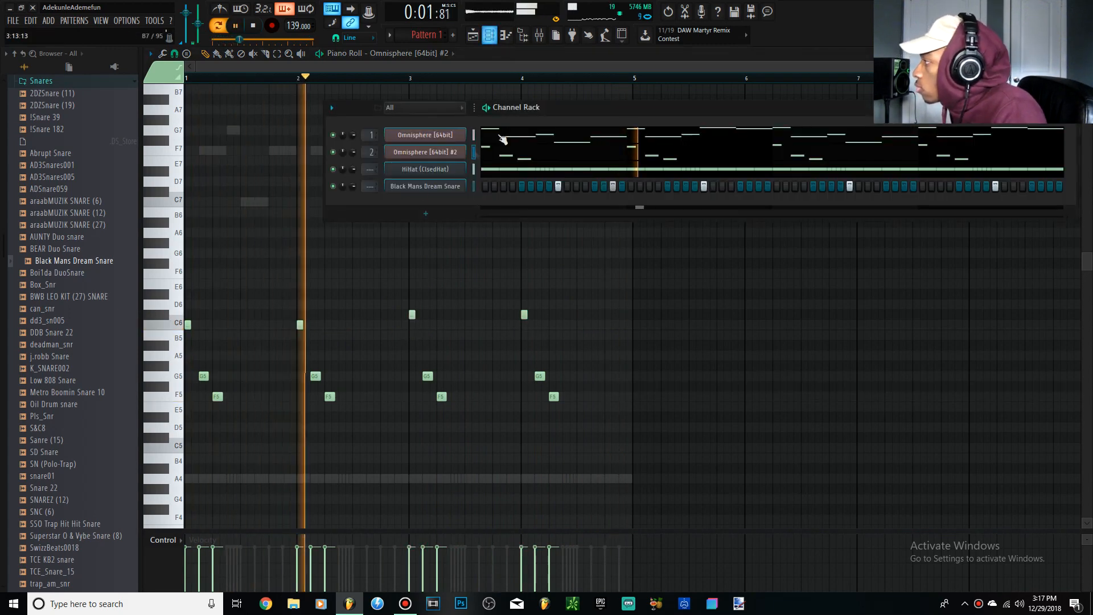
Step: Add a Black Mans Dream Snare hit on step 3 of bar 4 and lower it to A4
scroll(61, 215, up, 6)
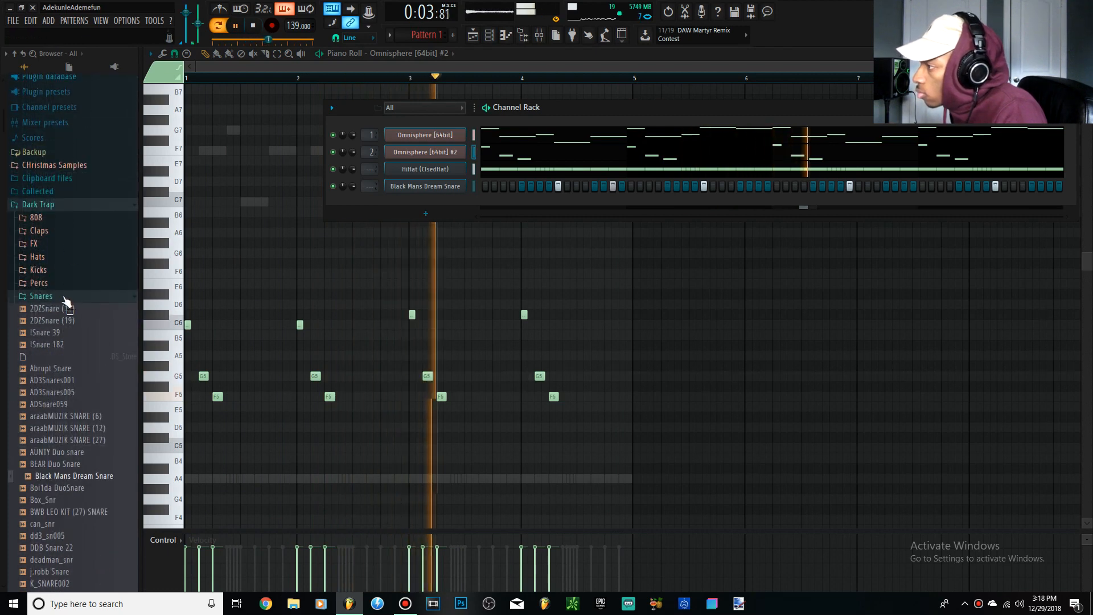
click(65, 297)
scroll(65, 285, down, 5)
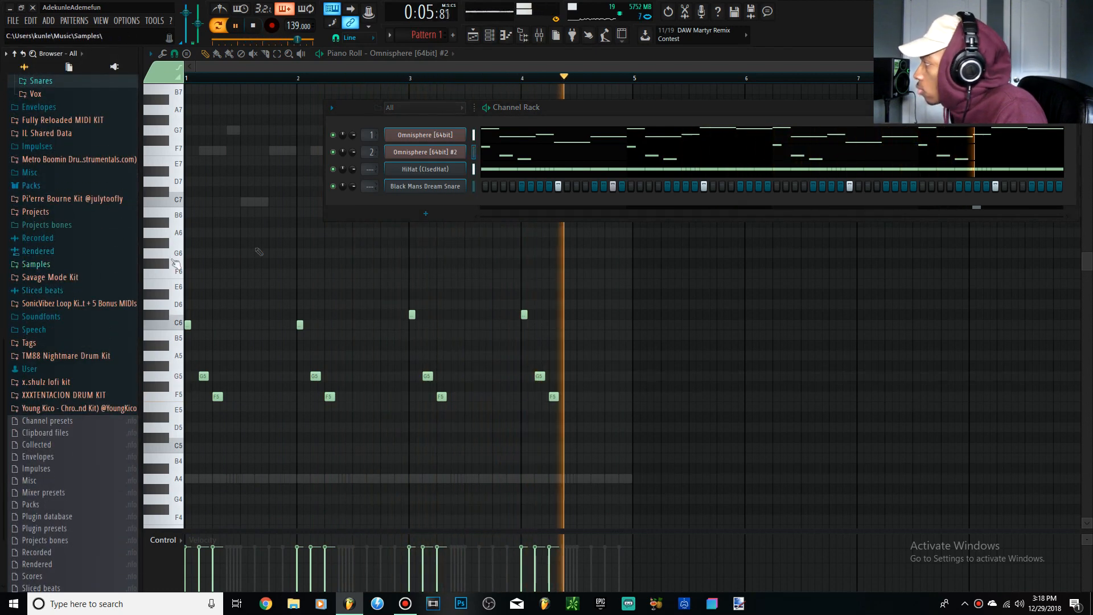
click(940, 186)
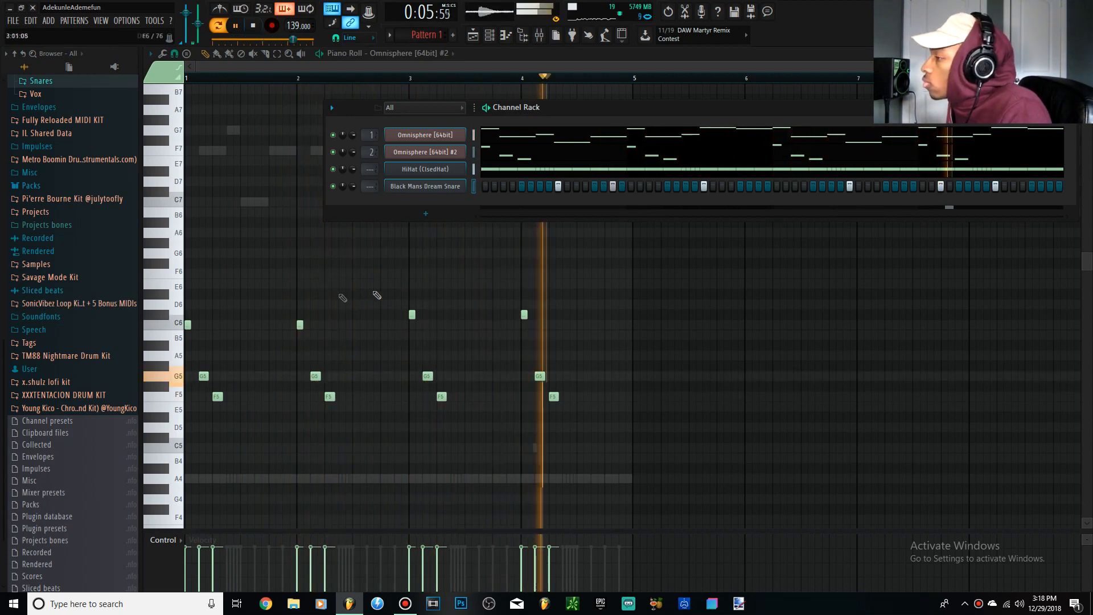
right_click(464, 186)
click(495, 190)
drag(529, 467, 513, 448)
key(space)
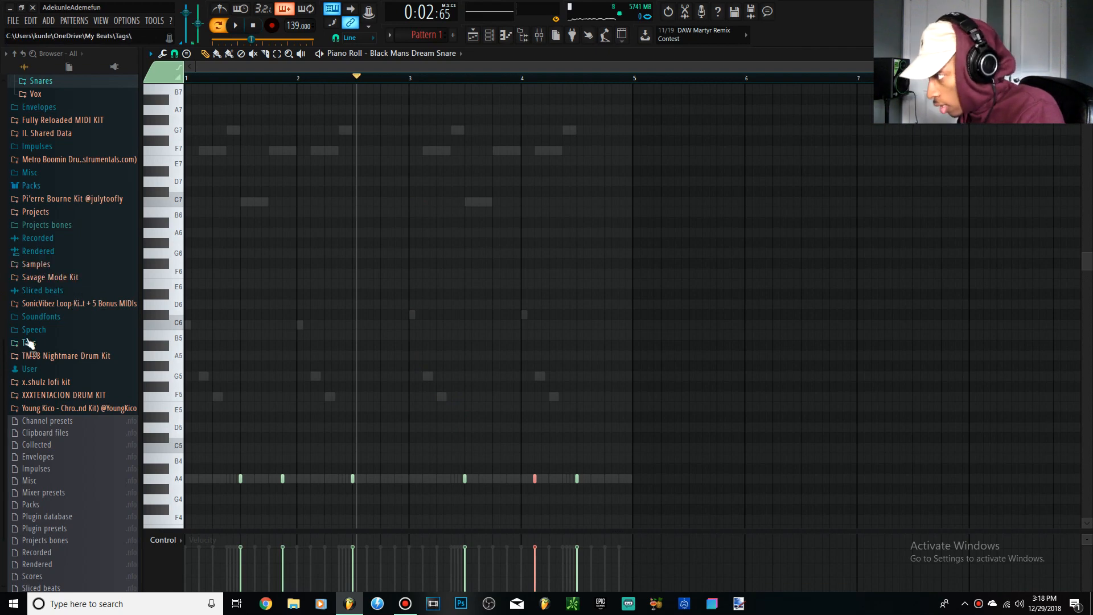
Step: Add TM-88 808s [Spazz] from the TM88 Nightmare Drum Kit's 808s Wav folder as a new channel below the snare
click(57, 358)
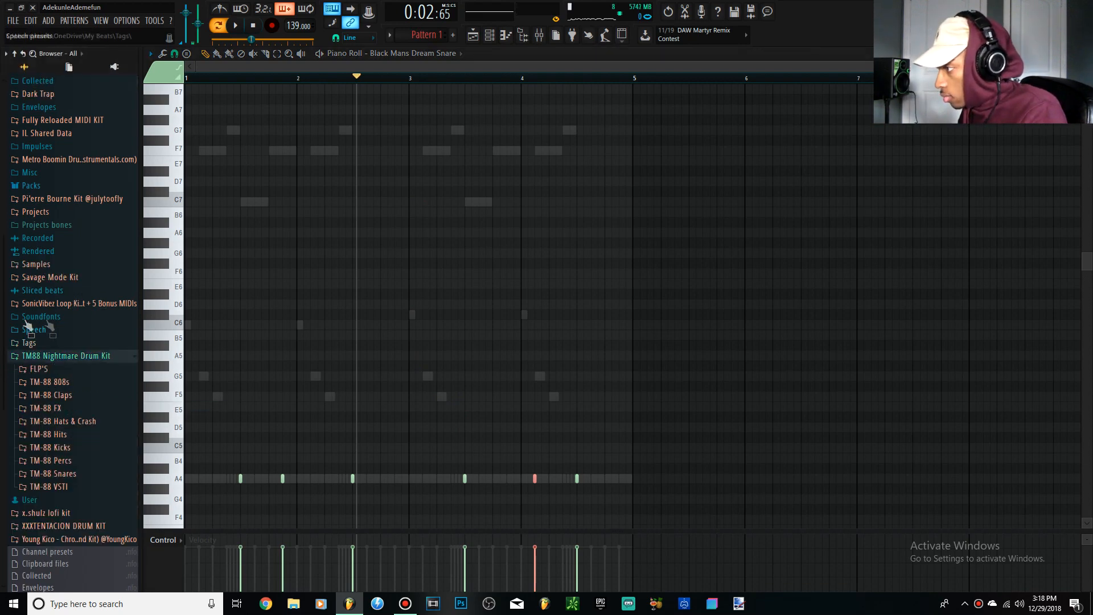
click(46, 382)
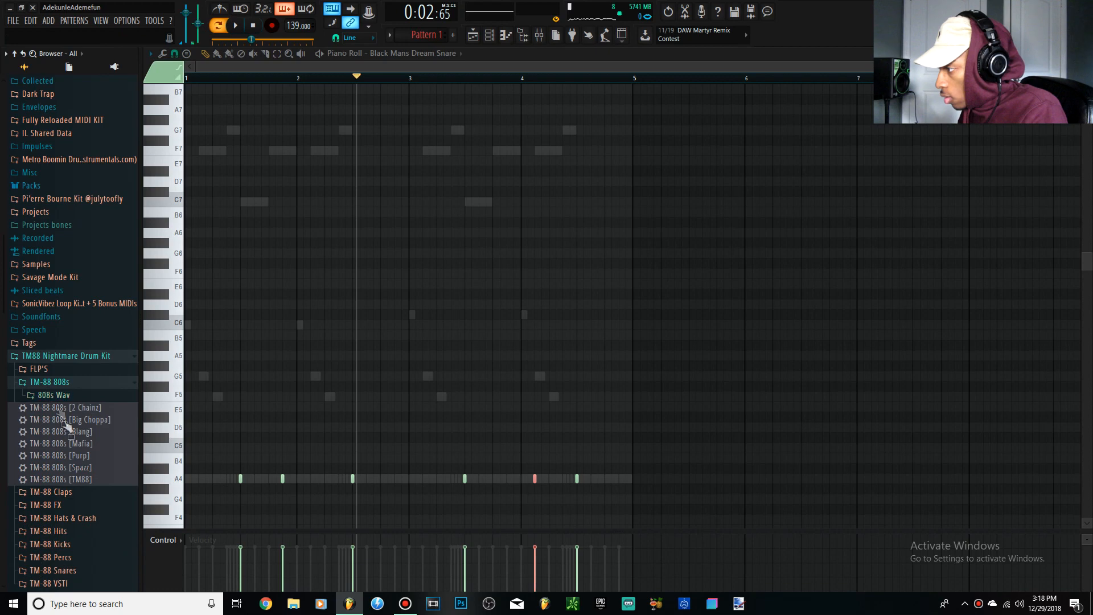
click(57, 395)
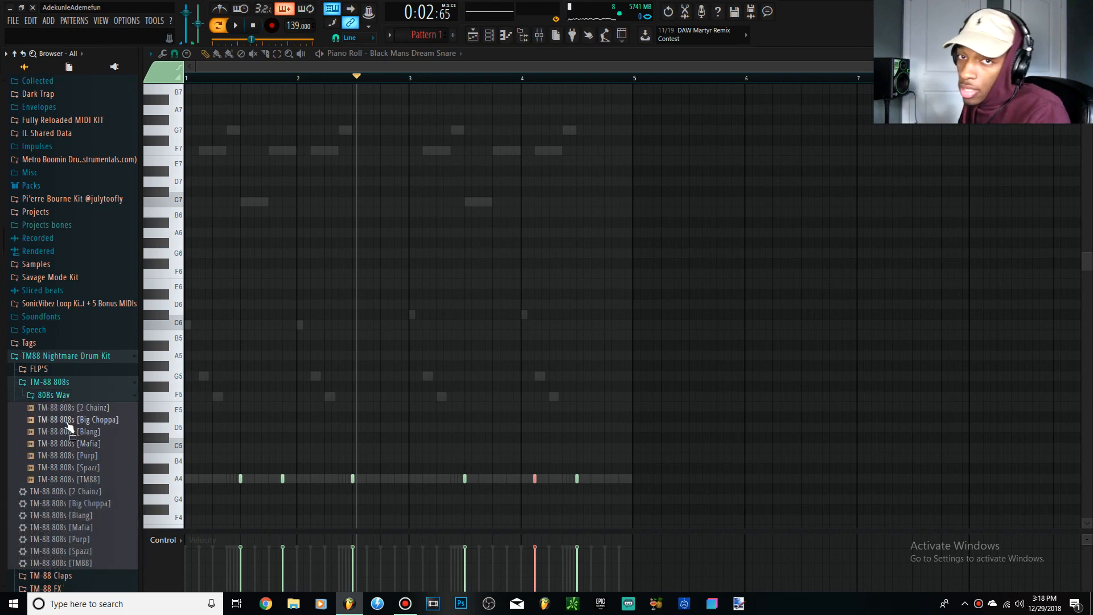
drag(473, 36, 492, 55)
drag(424, 196, 426, 200)
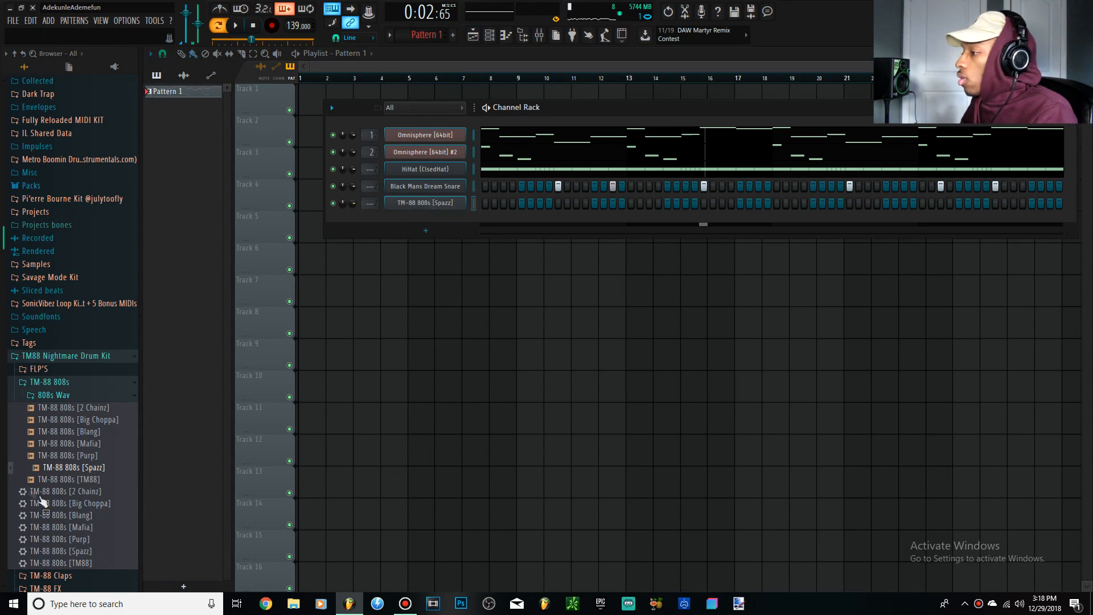
Step: Add TM-88 Kicks [Metro X TM-88] from the TM-88 Kicks folder as a new channel below the 808
click(93, 379)
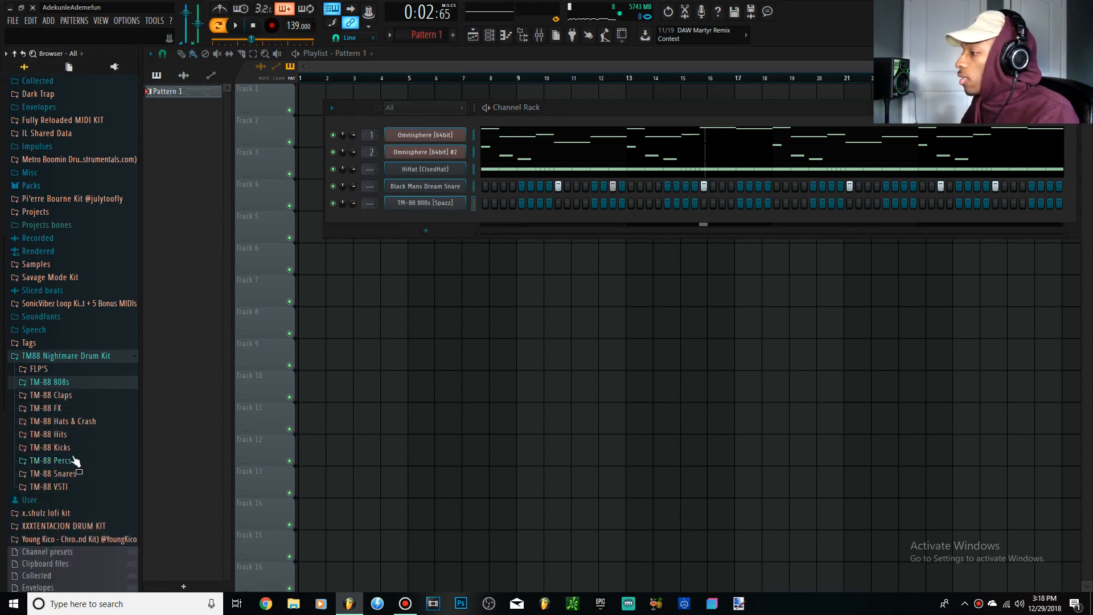
click(57, 447)
drag(458, 222, 449, 213)
Step: Place TM-88 808s [Spazz] notes on C7 at steps 1, 7, 13 and 15 of bar 1 and step 7 of bar 2
right_click(466, 203)
click(501, 206)
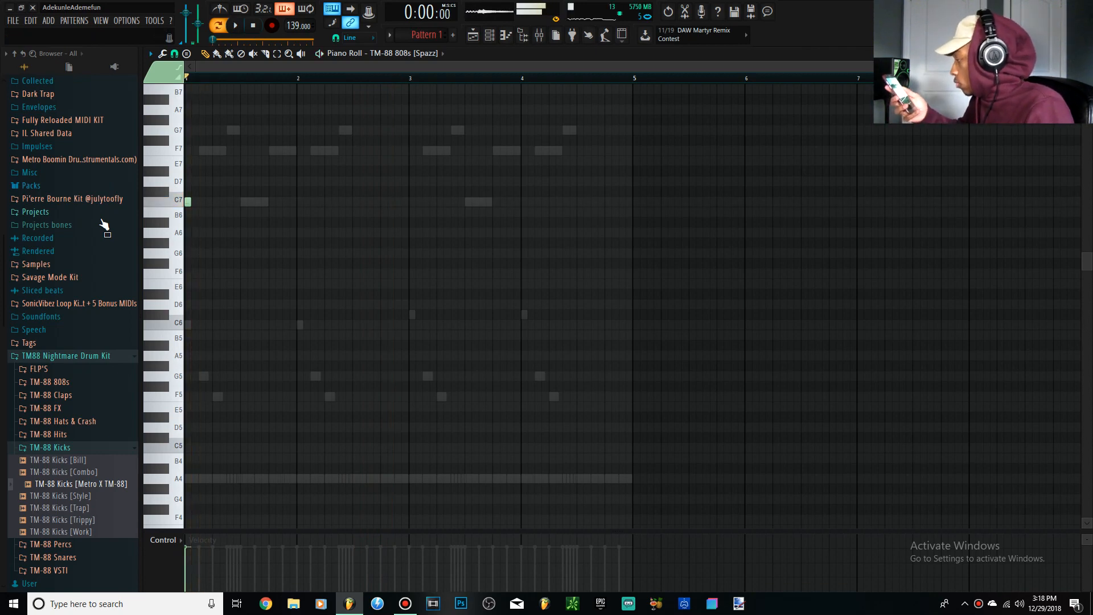
key(space)
key(space)
drag(246, 205, 231, 207)
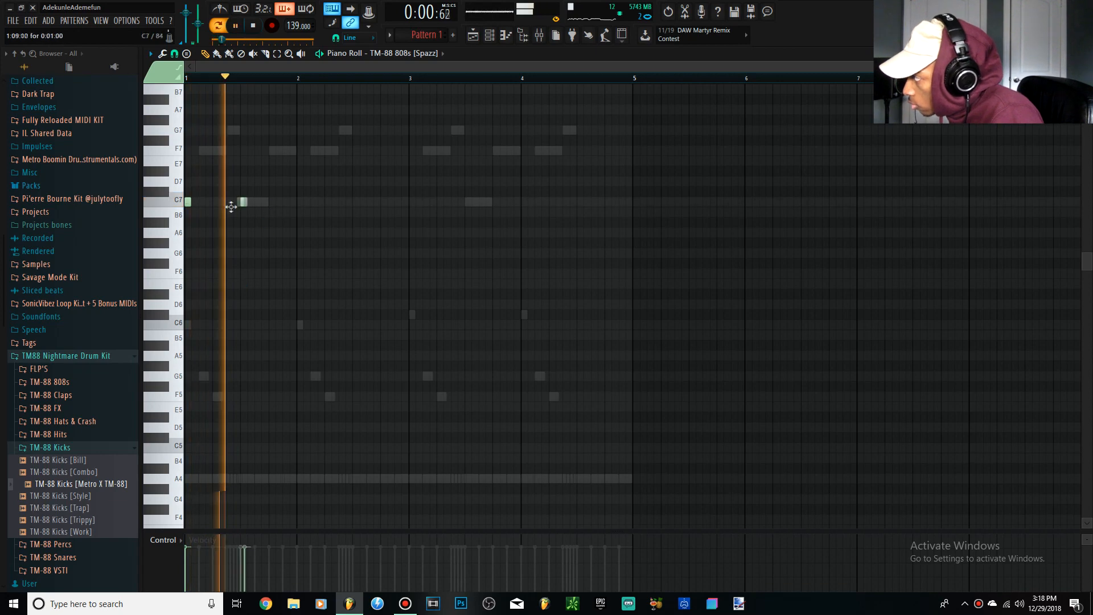
click(277, 202)
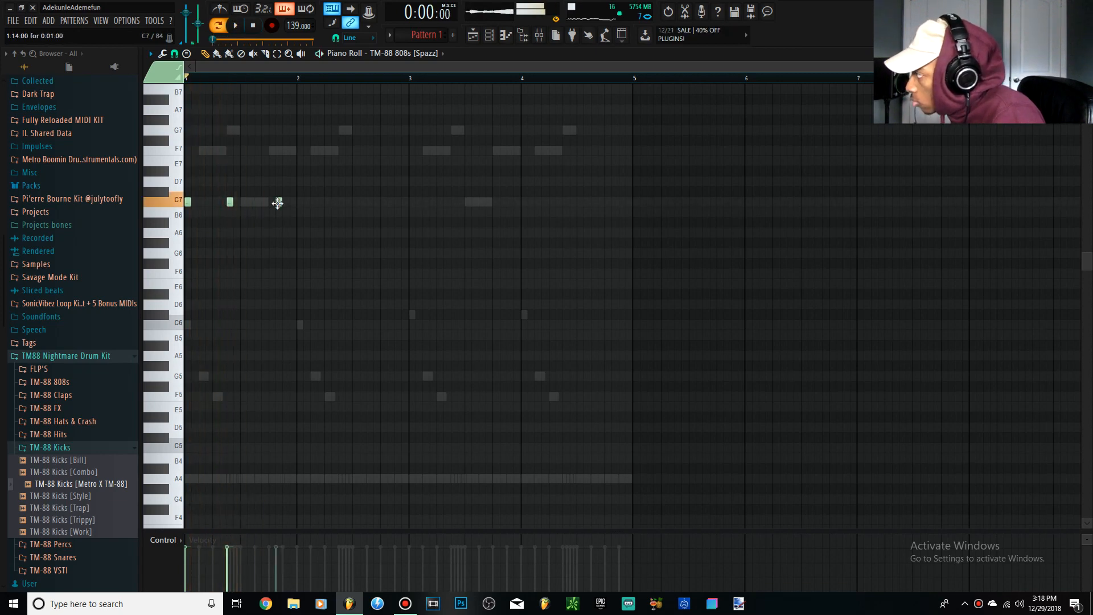
key(space)
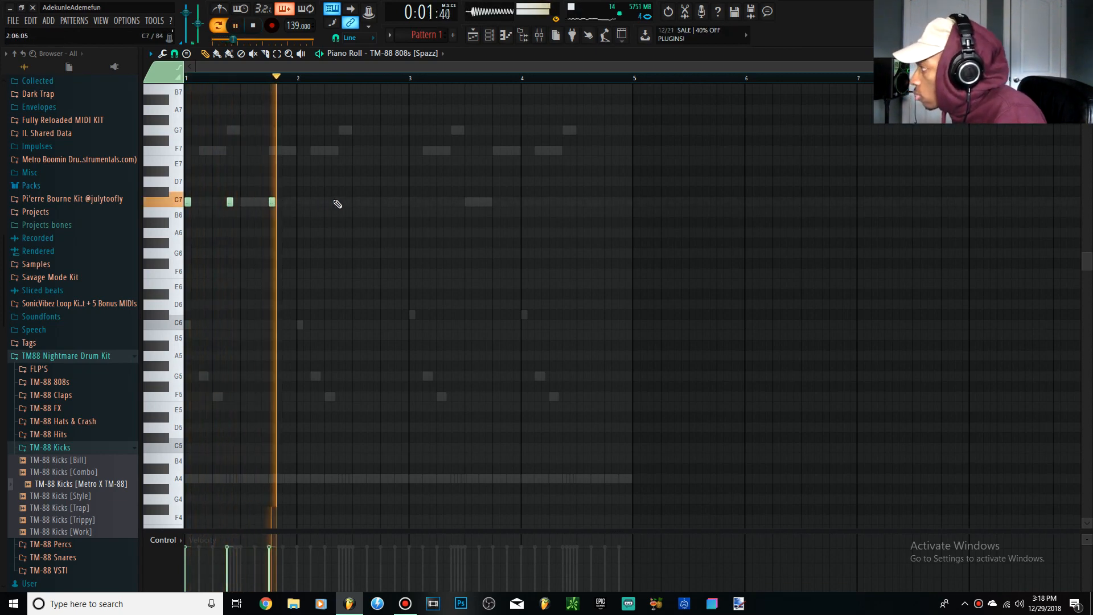
key(space)
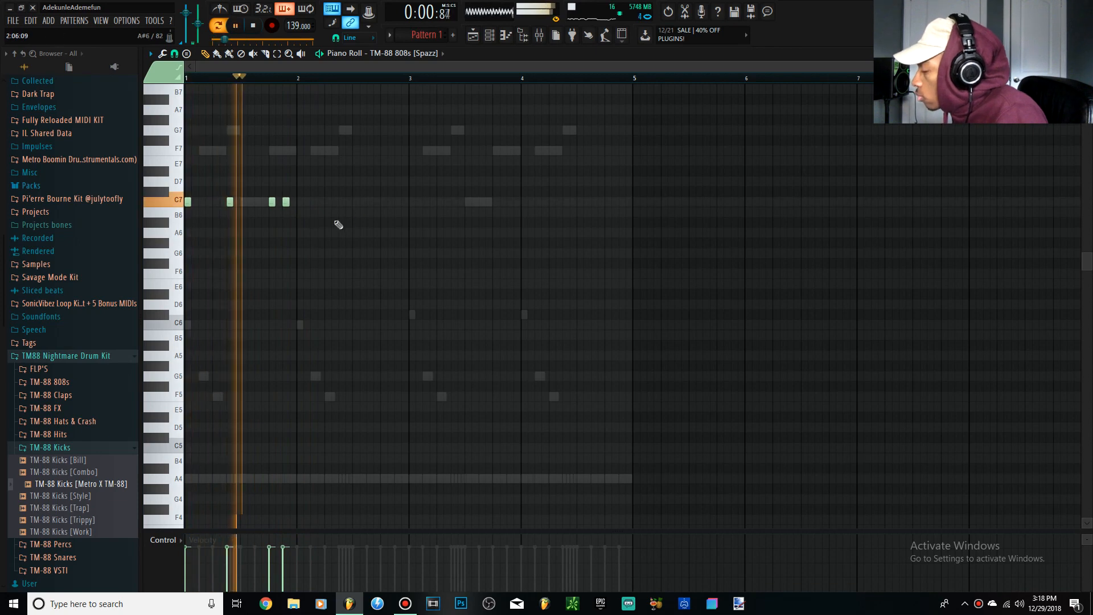
click(342, 201)
key(space)
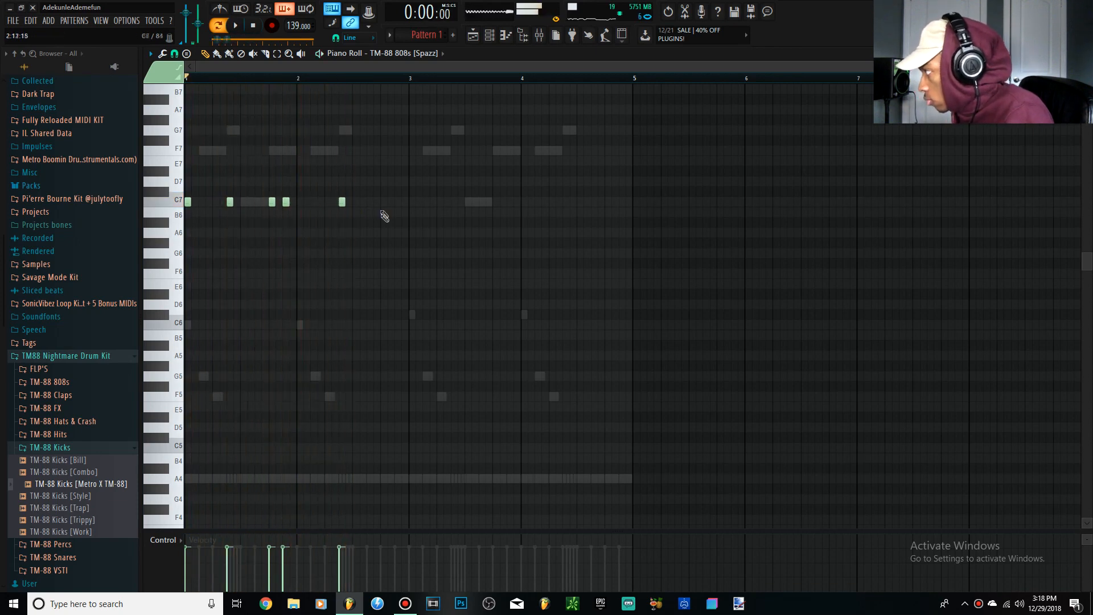
key(space)
Step: Transpose the five C7 808 notes up to C9 while auditioning the loop
drag(410, 218, 88, 140)
key(ctrl+space)
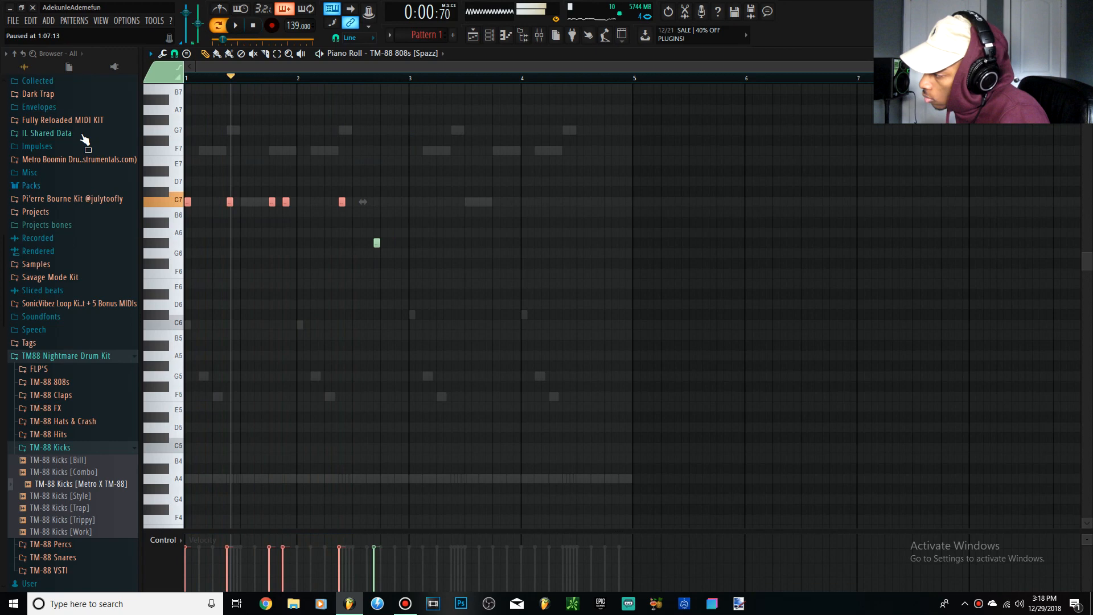
key(space)
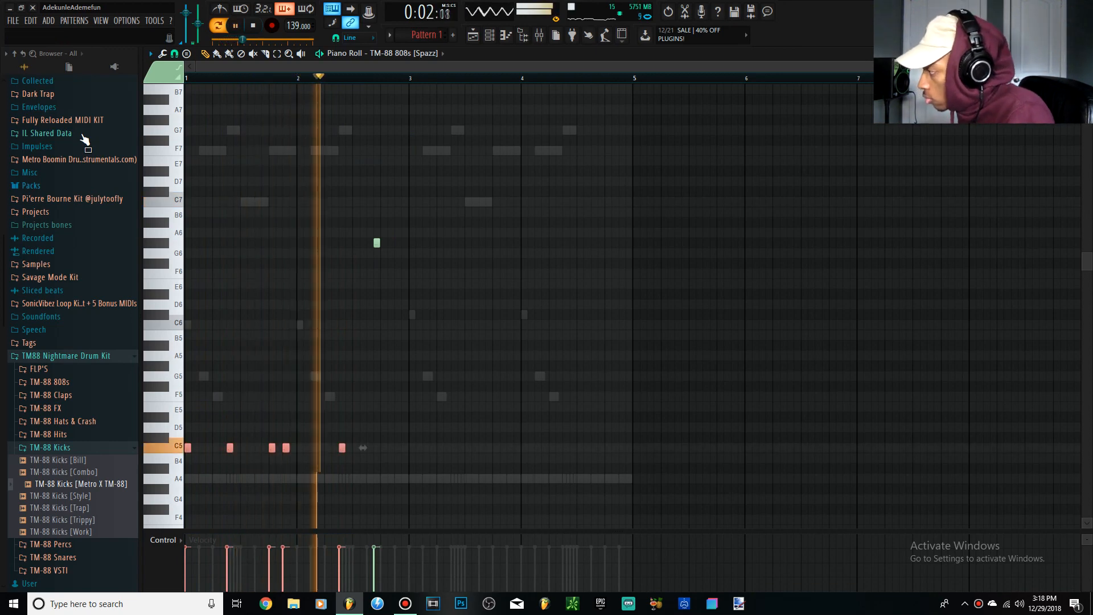
key(ctrl+Up)
key(space)
key(space)
key(space)
key(space)
scroll(443, 385, up, 5)
Step: Try the second 808 note of bar 1 at lower pitches down to F8
click(222, 325)
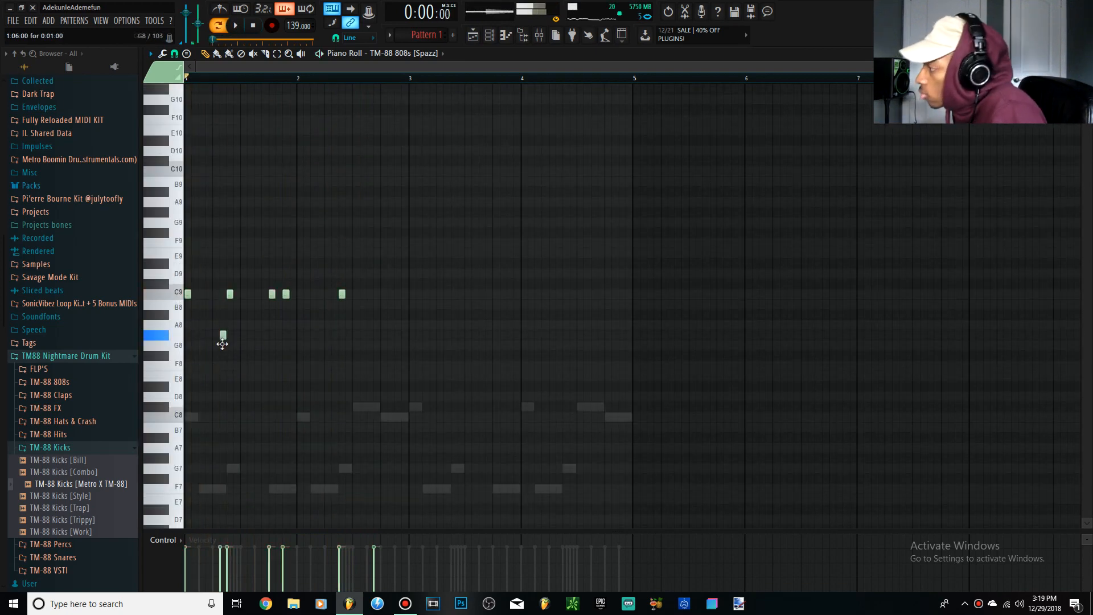
scroll(255, 341, up, 1)
key(space)
key(space)
click(229, 395)
right_click(230, 373)
key(space)
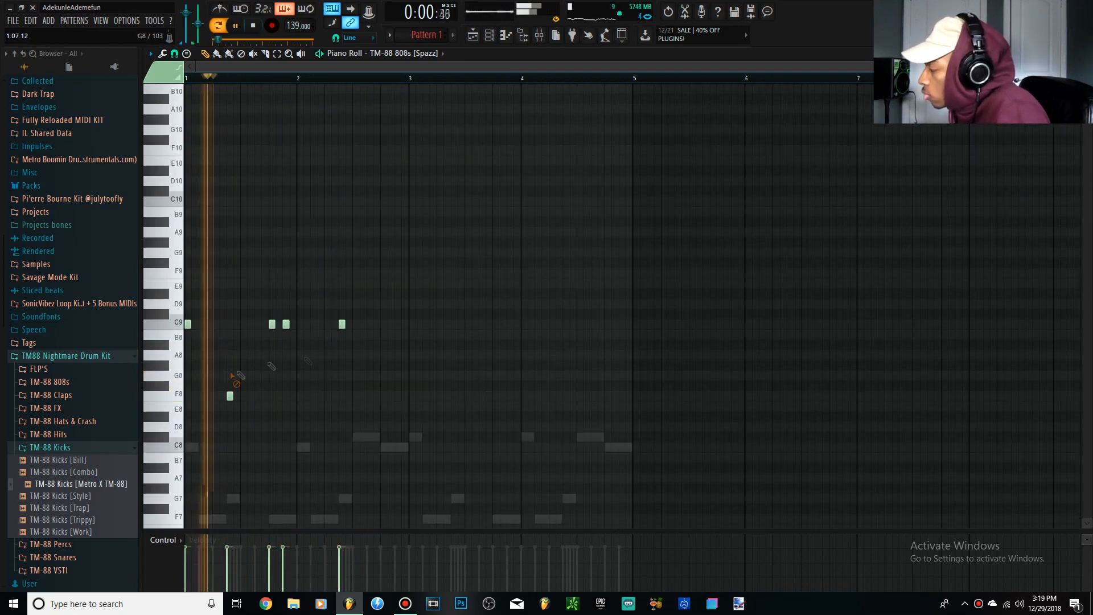
right_click(268, 365)
key(space)
key(space)
Step: Set the second 808 note of bar 1 to C9, the third to F8 and the fourth to C#9
click(230, 325)
drag(229, 395, 270, 392)
right_click(272, 325)
key(space)
drag(286, 326, 286, 315)
key(space)
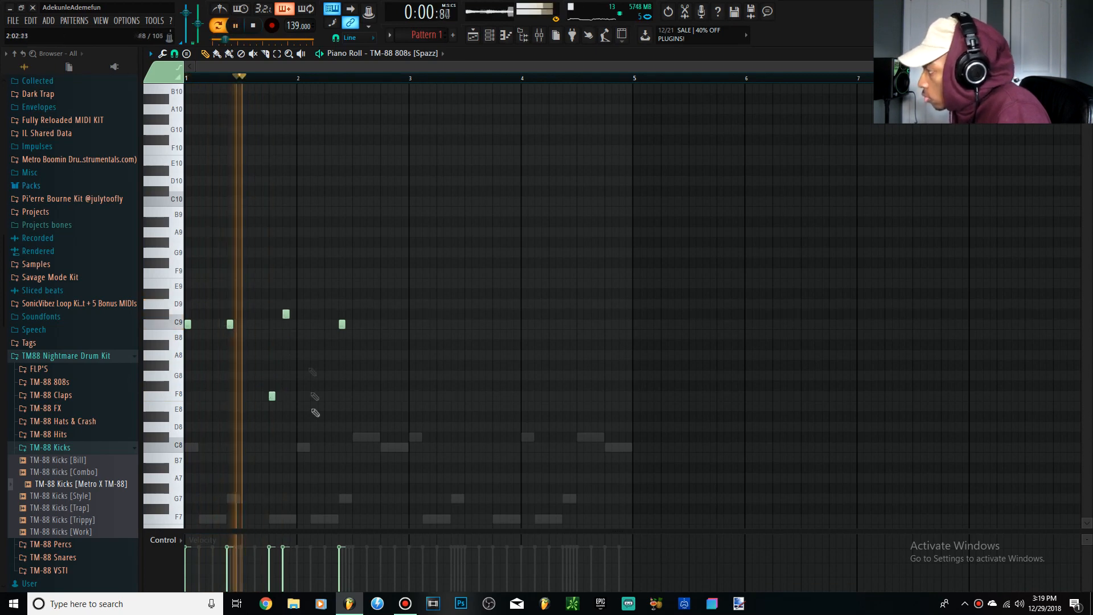
Step: Put 808 notes on C#9 at steps 7 and 11 of bar 2, and on C9 and F8 at steps 1 and 3 of bar 3
click(341, 314)
key(space)
key(space)
click(370, 314)
key(space)
key(space)
key(space)
drag(430, 395, 423, 394)
key(space)
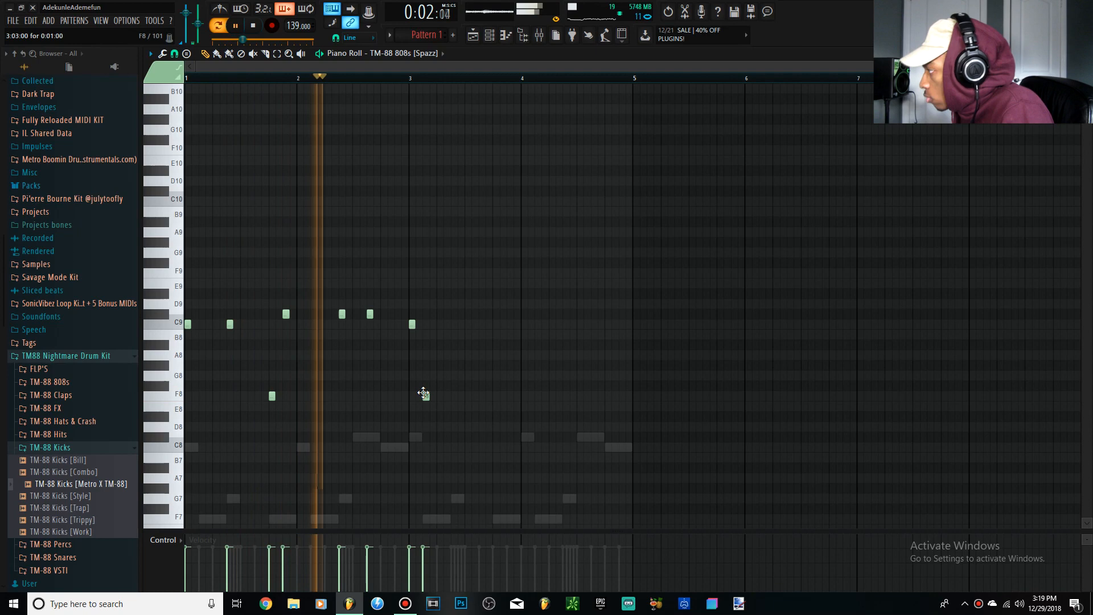
key(space)
Step: Add F8 808 notes on steps 7, 13 and 15 of bar 3, auditioning playback from bar 3
click(469, 395)
click(410, 78)
key(space)
key(space)
key(space)
key(space)
key(space)
drag(469, 396, 497, 396)
click(483, 396)
key(space)
key(space)
key(space)
key(space)
click(509, 396)
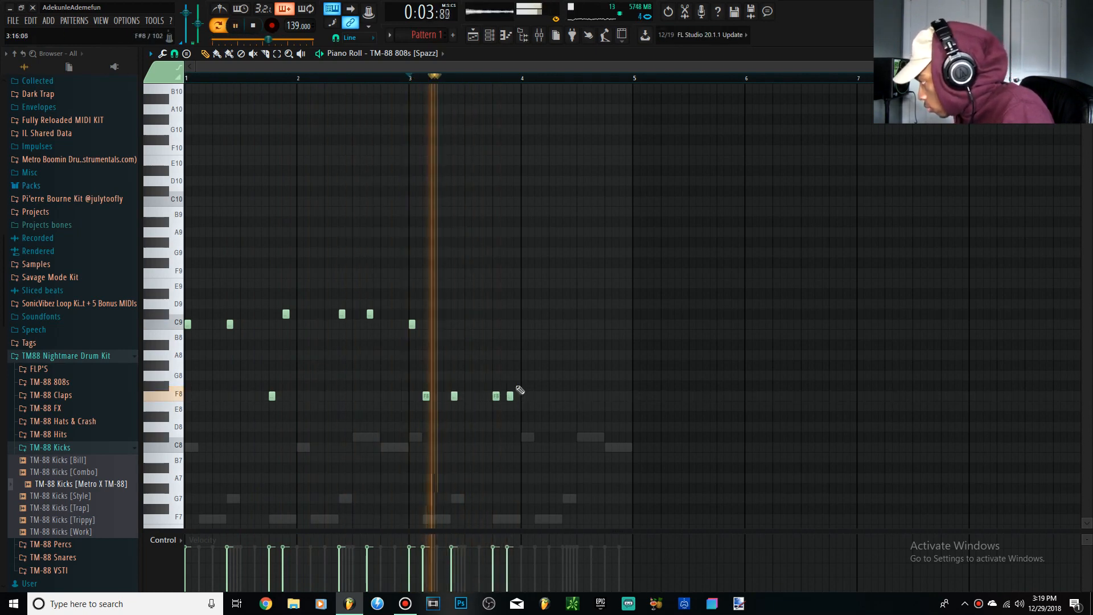
Step: Add C#9 808 notes on steps 5 and 11 of bar 4
click(552, 313)
click(593, 314)
key(space)
Step: Transpose the entire 808 line down three octaves and play the pattern
drag(693, 459, 41, 144)
key(space)
key(ctrl+Down)
key(ctrl+Down)
key(ctrl+Down)
scroll(461, 251, down, 11)
ctrl+click(463, 161)
key(space)
Step: Try the 808 line one octave lower and return it to its previous octave
key(F6)
right_click(426, 187)
right_click(422, 200)
click(494, 204)
key(space)
key(space)
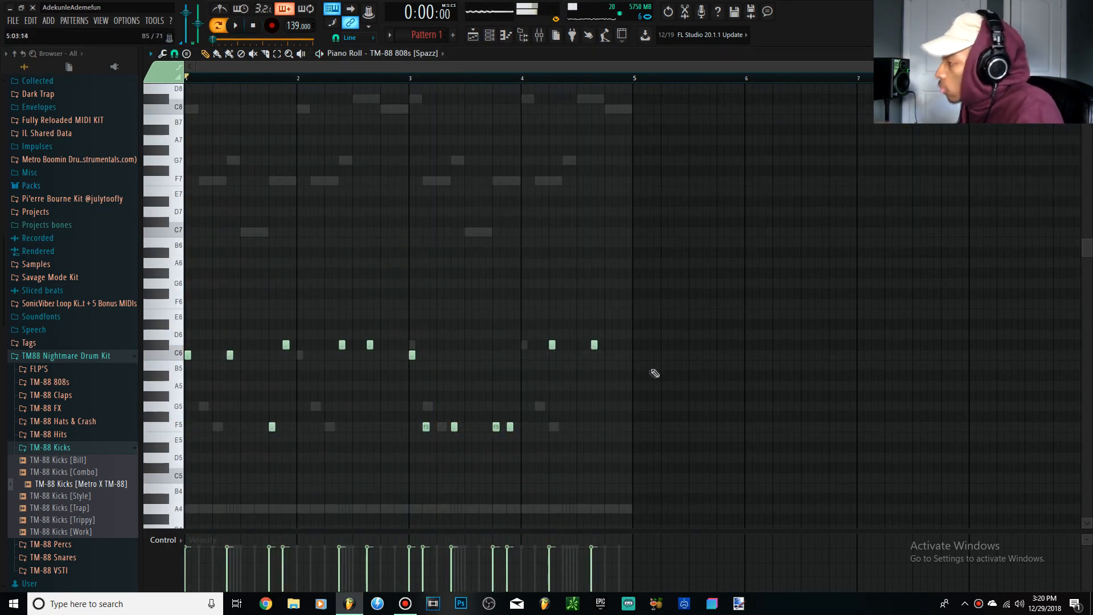
key(space)
key(ctrl+Down)
scroll(340, 320, down, 6)
key(space)
key(space)
key(ctrl+Up)
key(space)
key(space)
key(space)
Step: Lower the three C#6 808 notes in bars 1 and 2 by eight semitones to F5 and audition them
drag(383, 164, 344, 160)
key(shift+Down)
key(shift+Down)
key(shift+Down)
key(shift+Down)
key(shift+Down)
key(shift+Down)
key(shift+Down)
key(shift+Down)
key(space)
key(space)
Step: Raise the first two 808 notes of bar 3 to C#6 and set the playback start at bar 3
drag(412, 170, 412, 160)
drag(425, 242, 425, 160)
click(409, 78)
key(space)
Step: Place TM-88 kicks on steps 1, 7, 13 of bars 1 and 3, step 7 of bar 2, and steps 5, 11 of bar 4
key(F6)
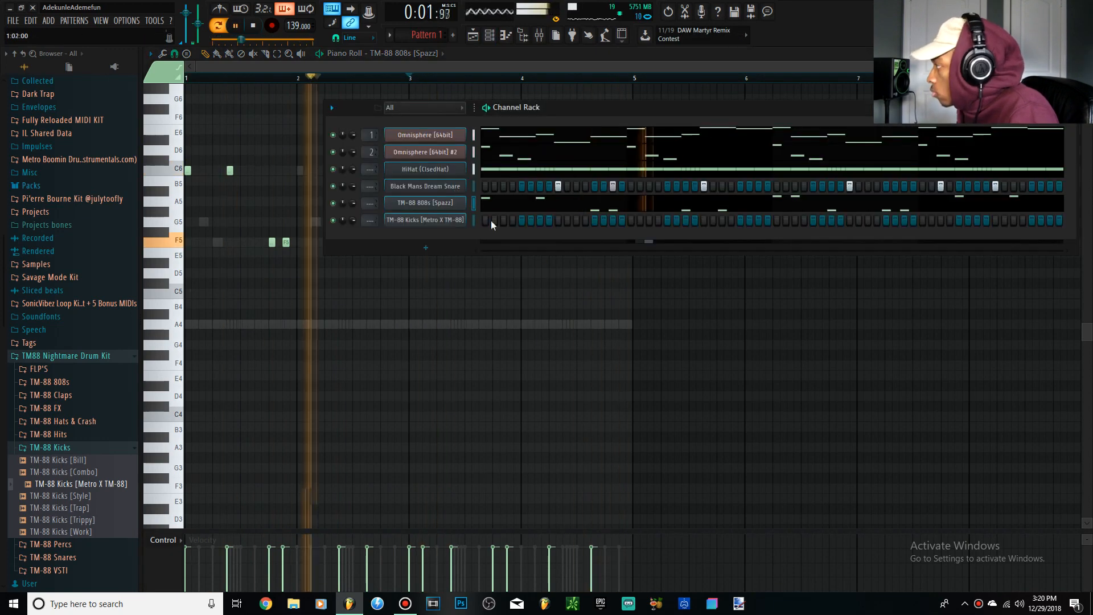
click(594, 221)
click(686, 221)
click(776, 220)
click(831, 221)
click(885, 221)
click(958, 221)
click(1013, 221)
Step: Raise the velocity of the kick notes to maximum, then stop playback with the mixer and channel rack open
key(F7)
key(ctrl+a)
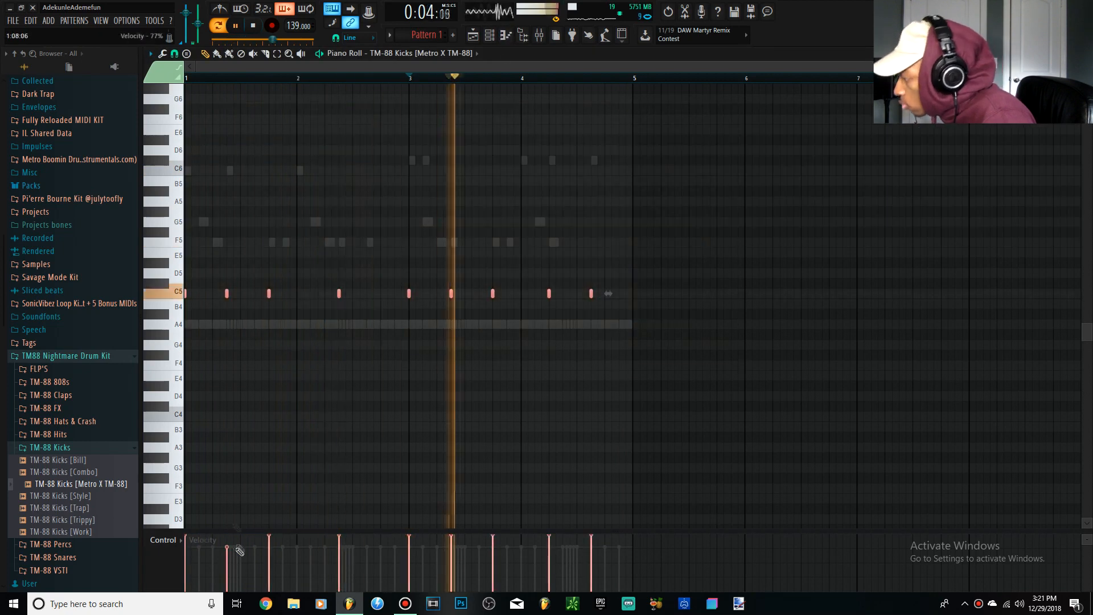
key(F9)
key(F6)
key(space)
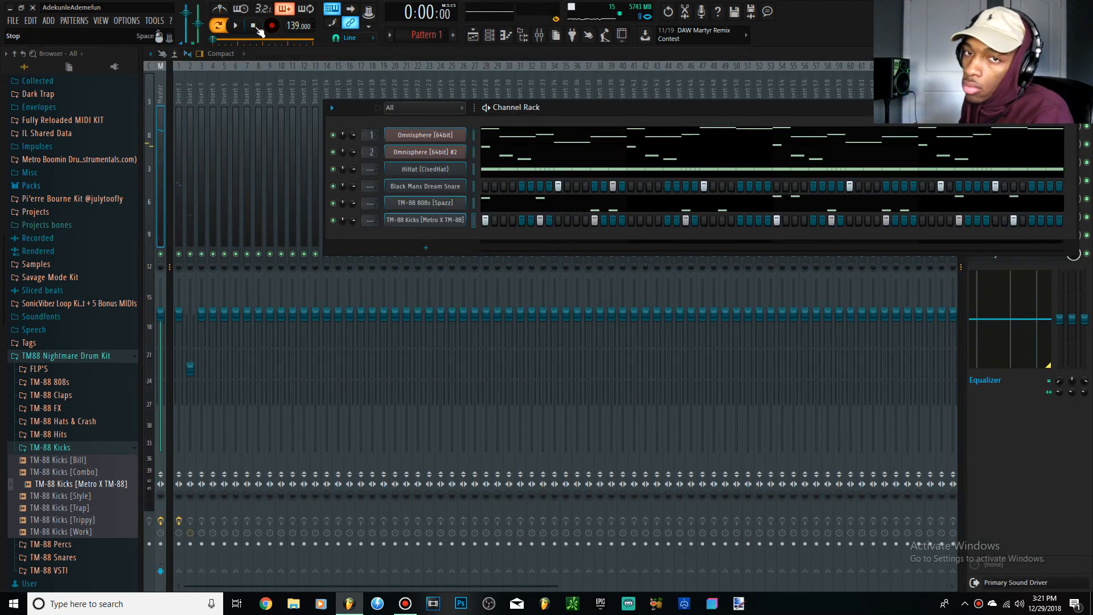